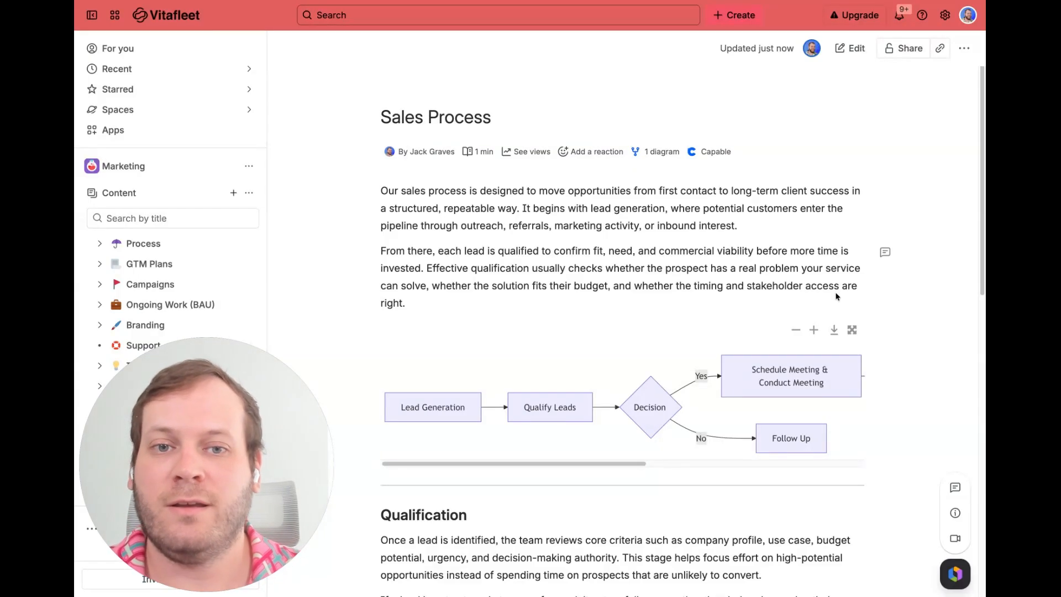
- Open the Approval capability from the Capable menu on the Sales Process page
{"action": "left_click", "coordinate": [707, 151]}
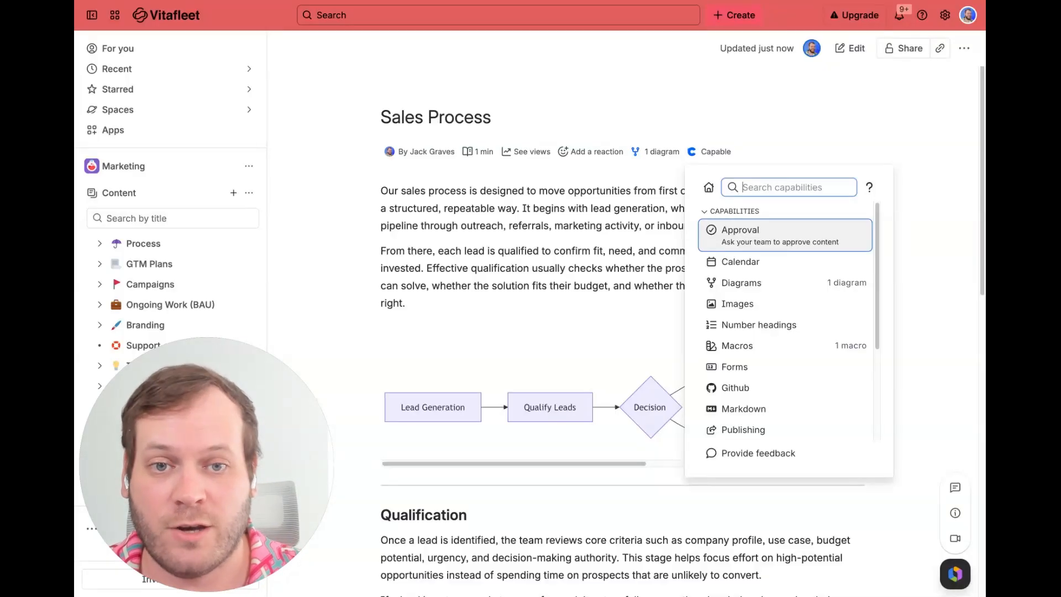
{"action": "left_click", "coordinate": [734, 222]}
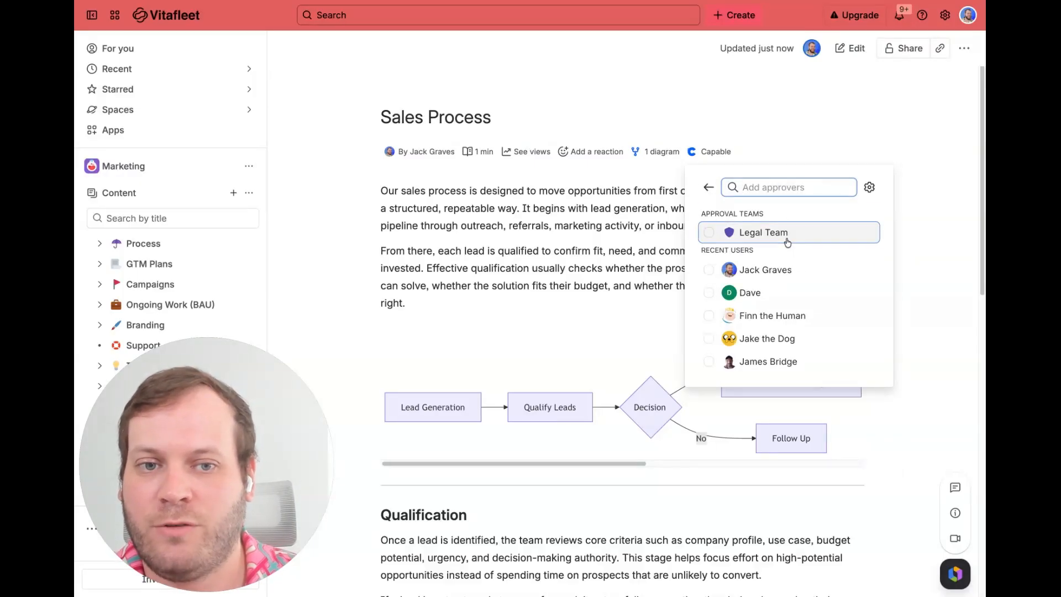
{"action": "left_click", "coordinate": [779, 269]}
{"action": "left_click", "coordinate": [768, 335]}
{"action": "left_click", "coordinate": [779, 359]}
{"action": "left_click", "coordinate": [777, 380]}
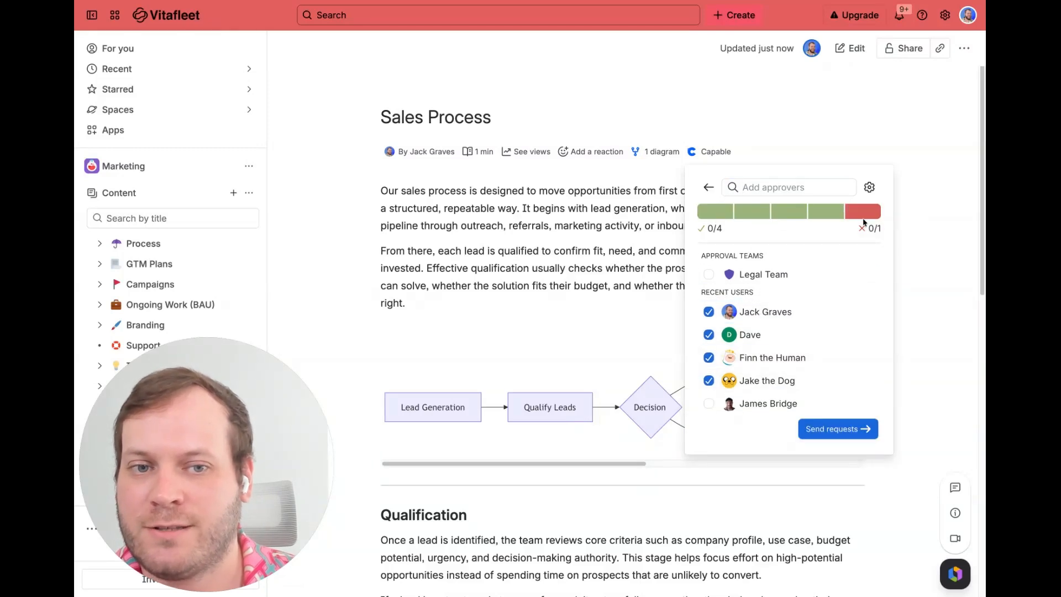
{"action": "left_click", "coordinate": [764, 381]}
{"action": "left_click", "coordinate": [772, 357]}
{"action": "left_click", "coordinate": [765, 334]}
{"action": "left_click", "coordinate": [773, 311]}
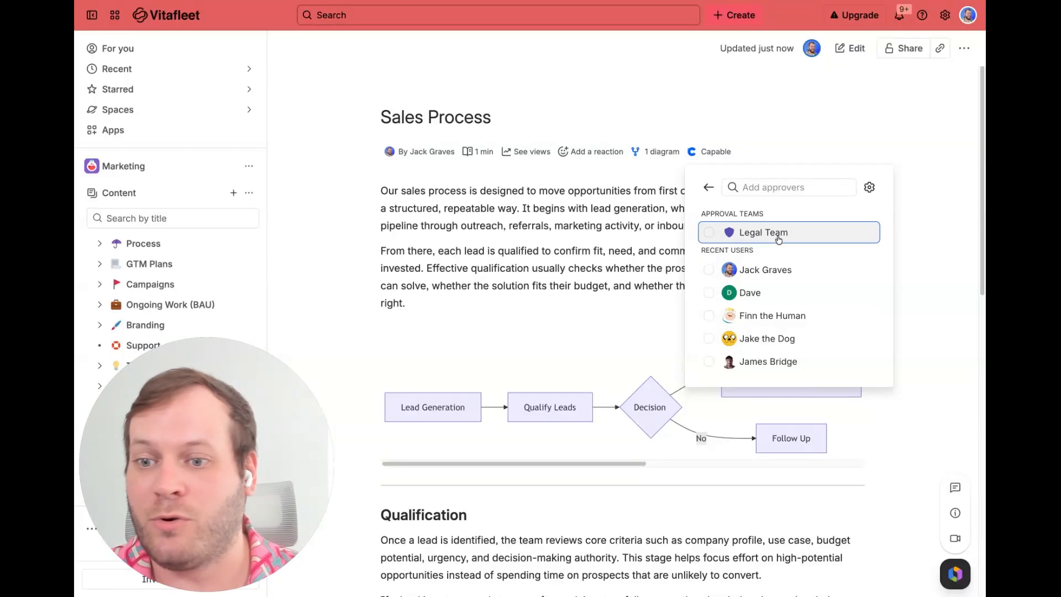
{"action": "left_click", "coordinate": [778, 238]}
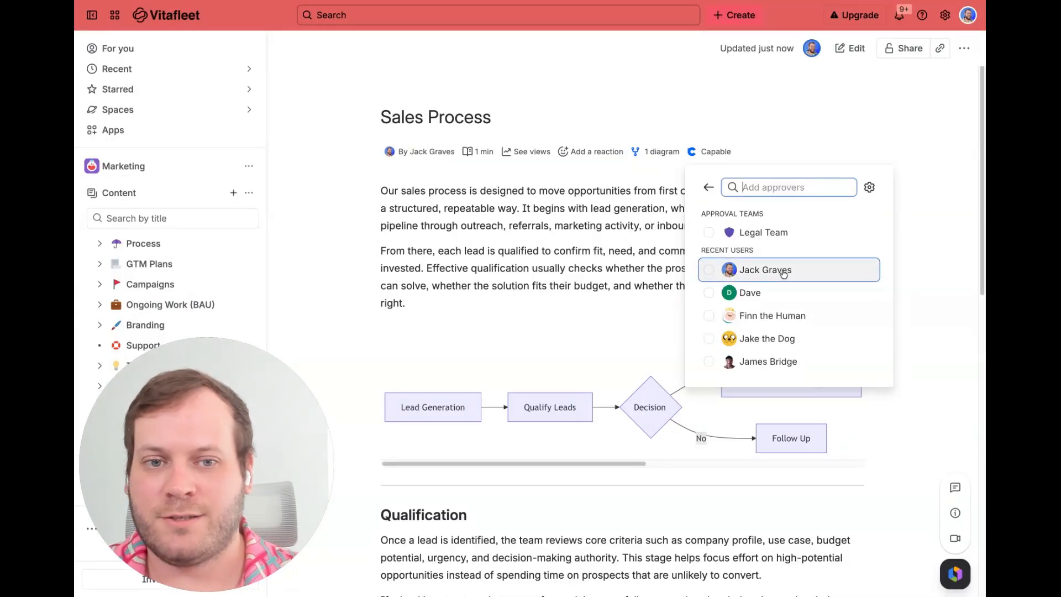
- Choose the page's author as the only approver and send the approval request
{"action": "left_click", "coordinate": [784, 272]}
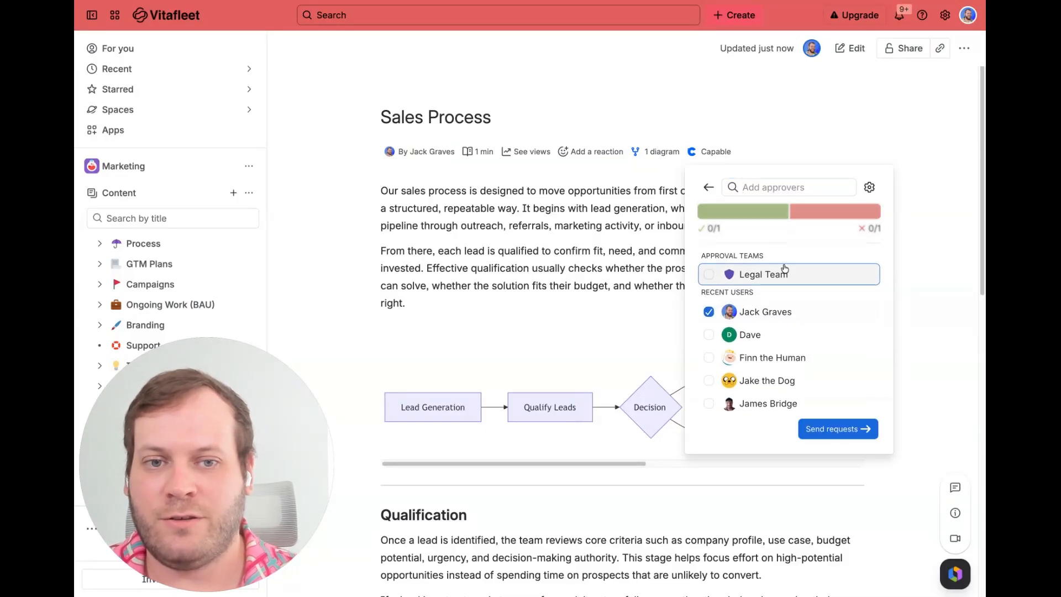
{"action": "left_click", "coordinate": [832, 429]}
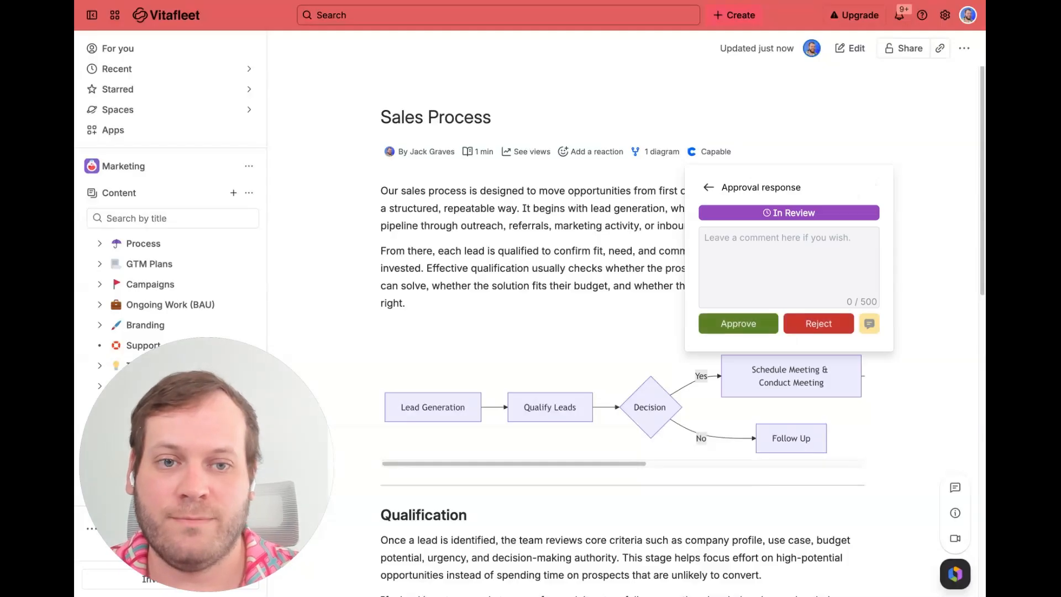
{"action": "left_click", "coordinate": [708, 187]}
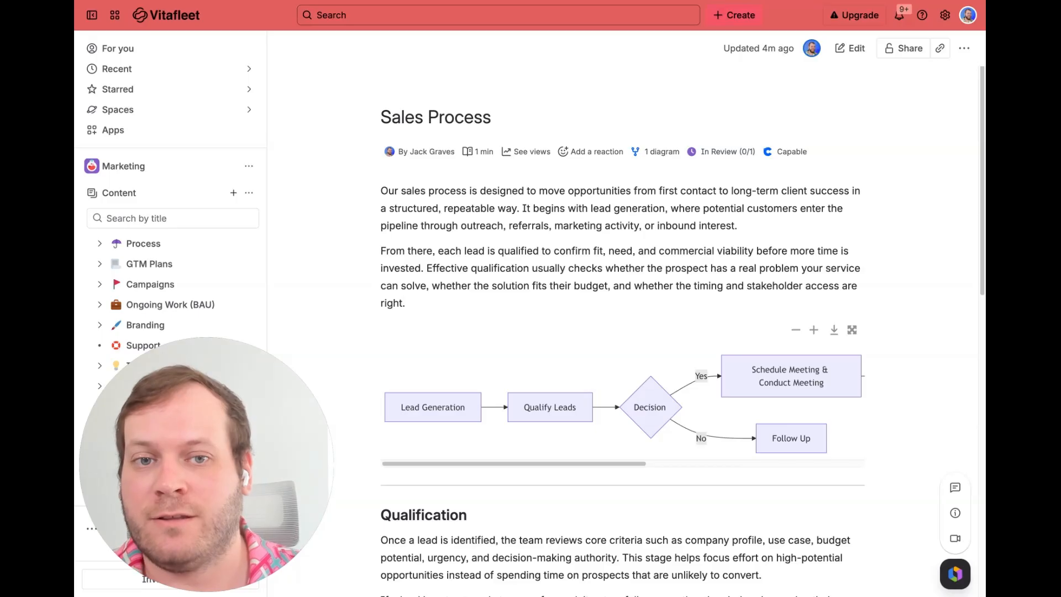
- Open the approval response form from the Sales Process page's In Review status
{"action": "mouse_move", "coordinate": [722, 157]}
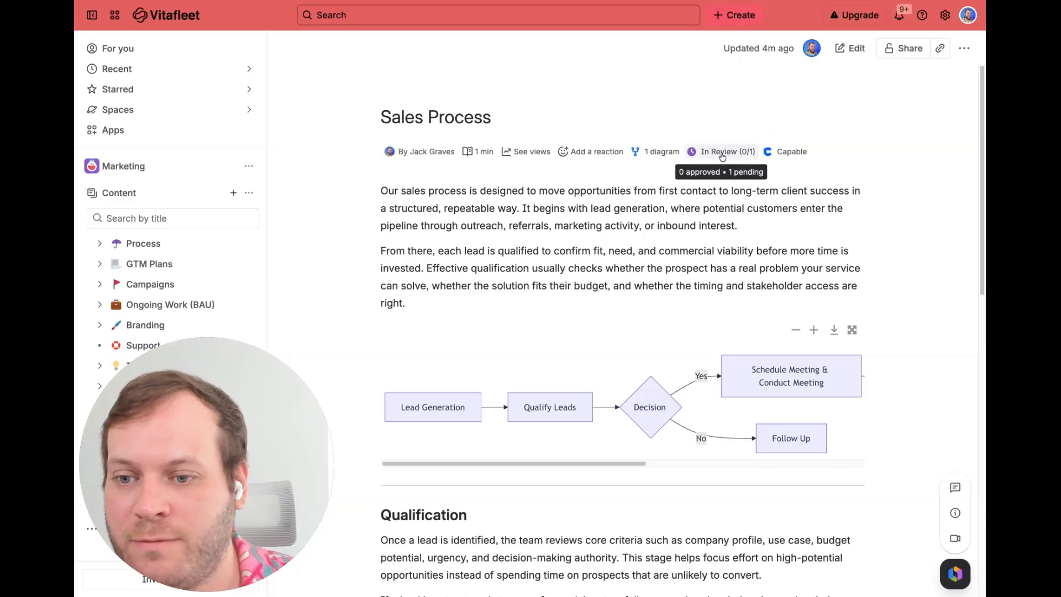
{"action": "left_click", "coordinate": [722, 155]}
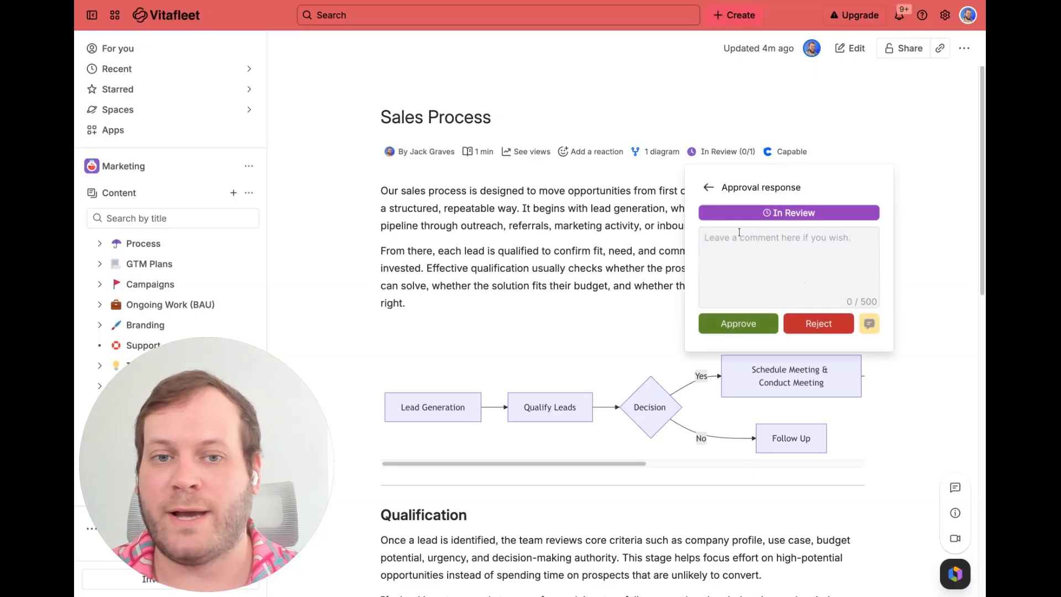
{"action": "mouse_move", "coordinate": [747, 222]}
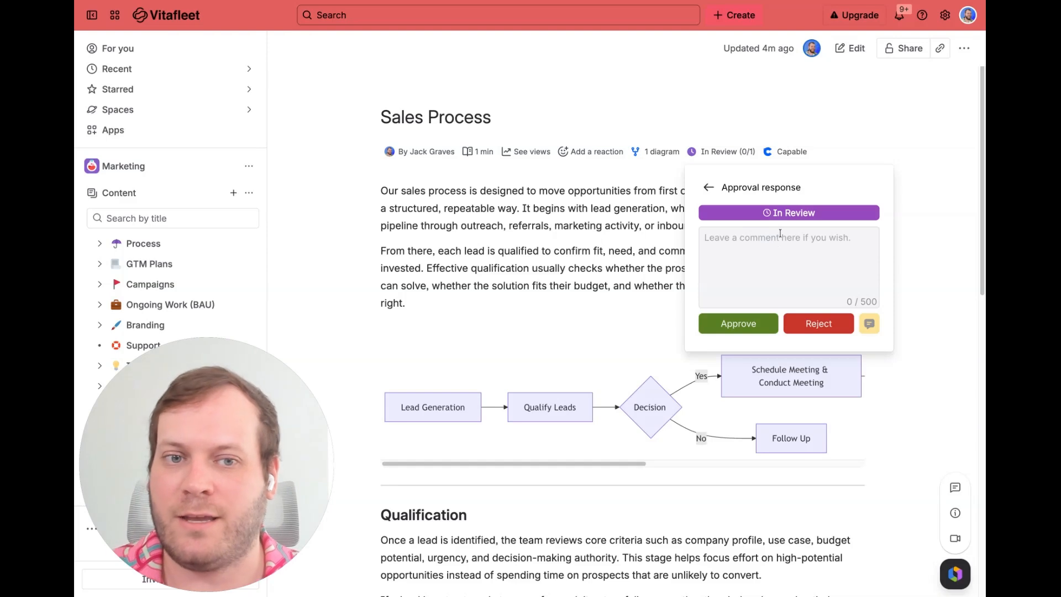
{"action": "left_click", "coordinate": [815, 261]}
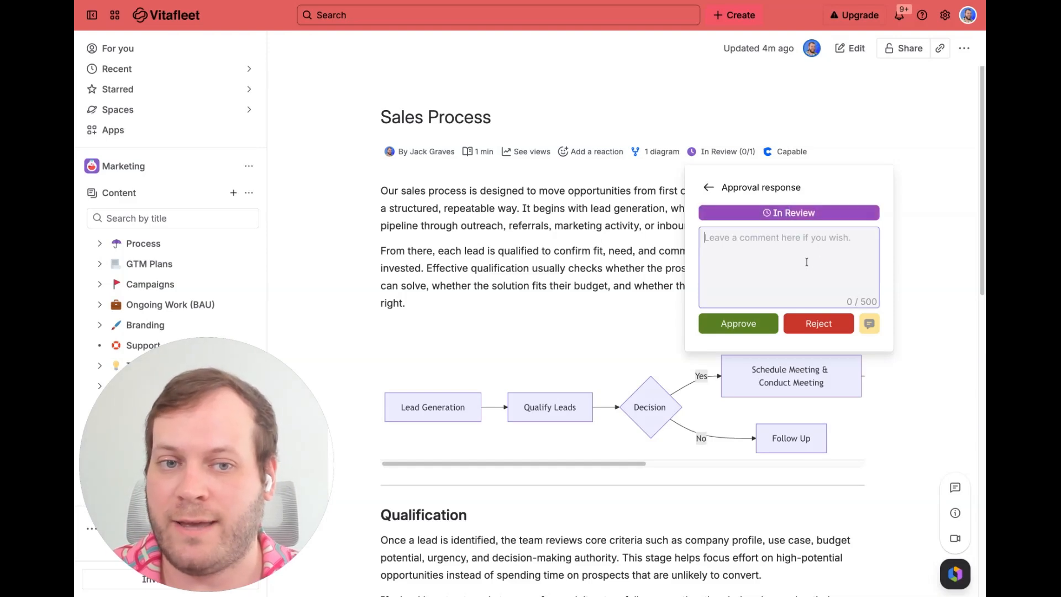
{"action": "type", "text": "sdsgfbsj"}
{"action": "key", "text": "BackSpace"}
{"action": "key", "text": "BackSpace"}
{"action": "key", "text": "BackSpace"}
{"action": "key", "text": "BackSpace"}
{"action": "key", "text": "BackSpace"}
{"action": "key", "text": "BackSpace"}
{"action": "key", "text": "BackSpace"}
{"action": "key", "text": "BackSpace"}
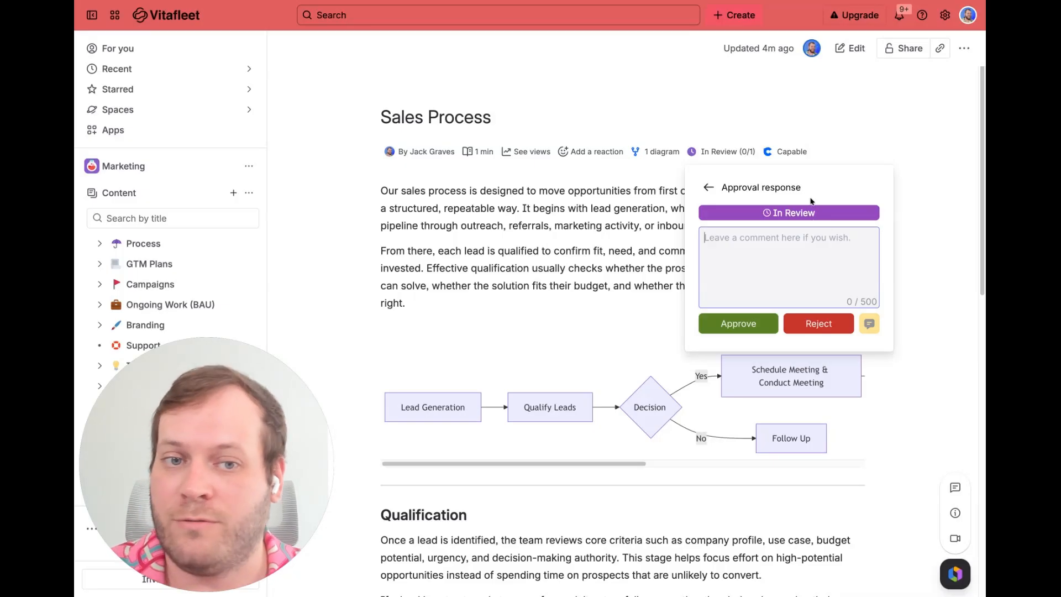
{"action": "left_click", "coordinate": [708, 186]}
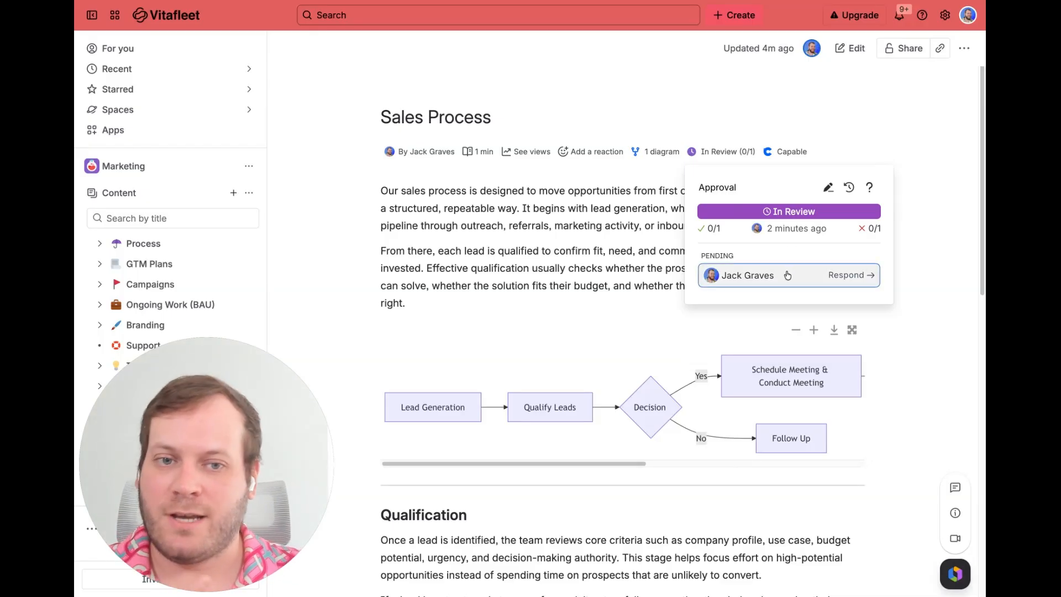
{"action": "left_click", "coordinate": [810, 276]}
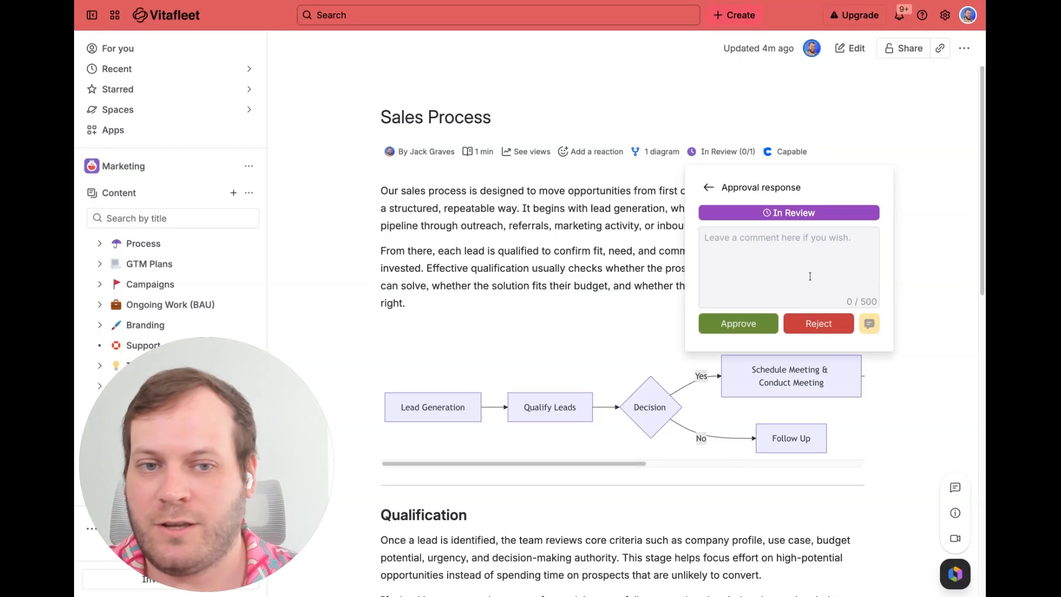
- Approve the Sales Process page with the comment "Nice work!"
{"action": "left_click", "coordinate": [810, 277]}
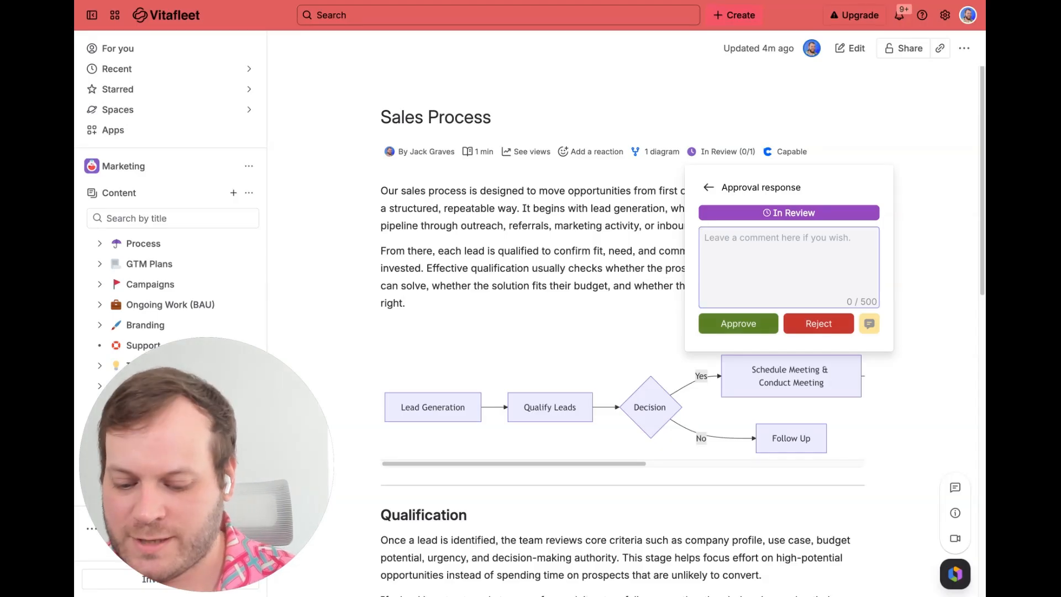
{"action": "type", "text": "Nice work!"}
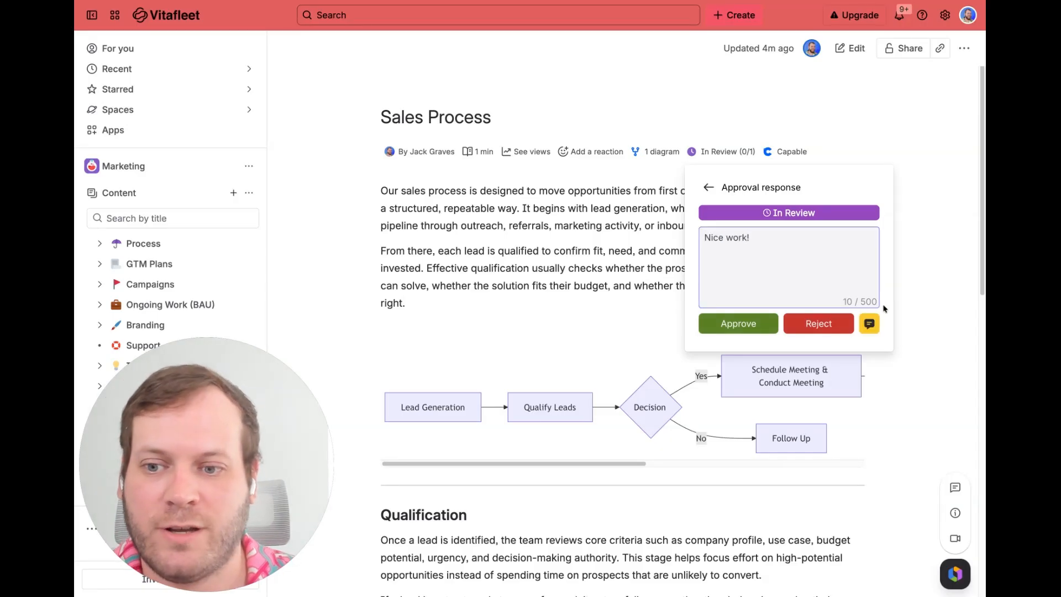
{"action": "left_click", "coordinate": [758, 330]}
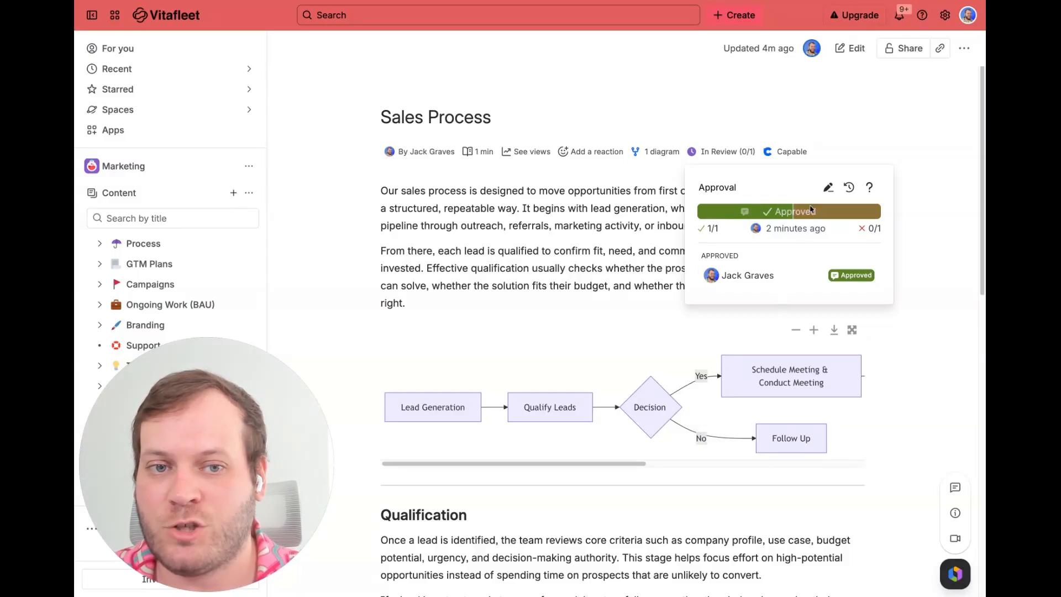
- Review the submitted approval response with its comment and exact timestamp, and close it
{"action": "left_click", "coordinate": [803, 275]}
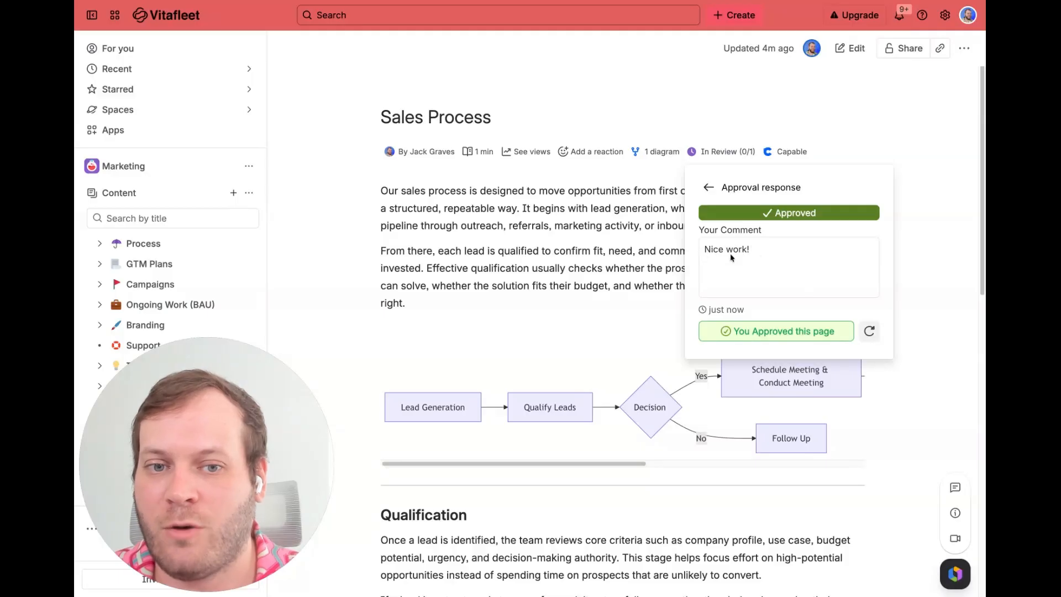
{"action": "mouse_move", "coordinate": [731, 314]}
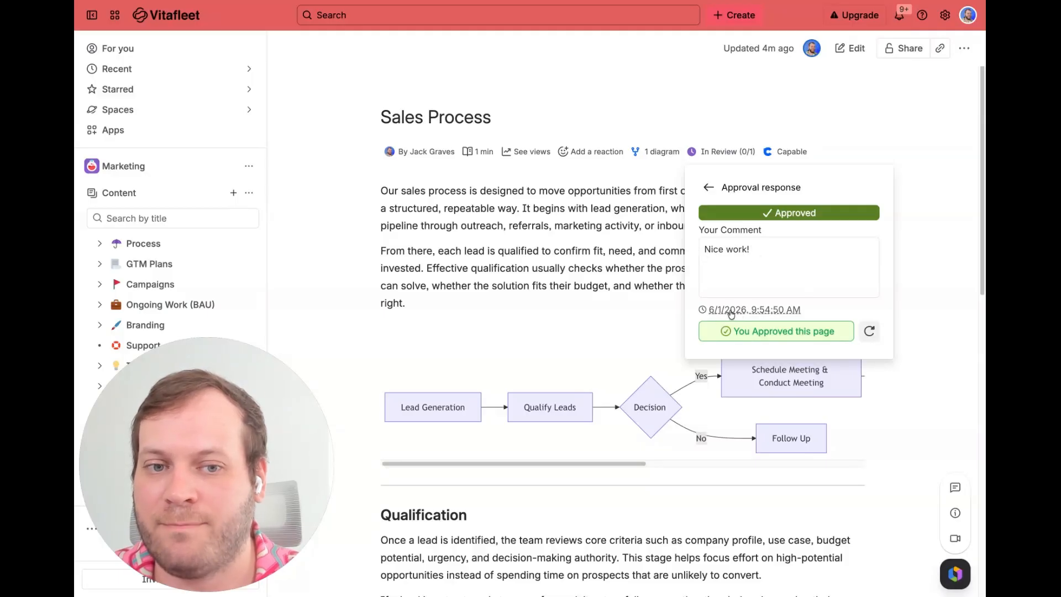
{"action": "left_click", "coordinate": [939, 235]}
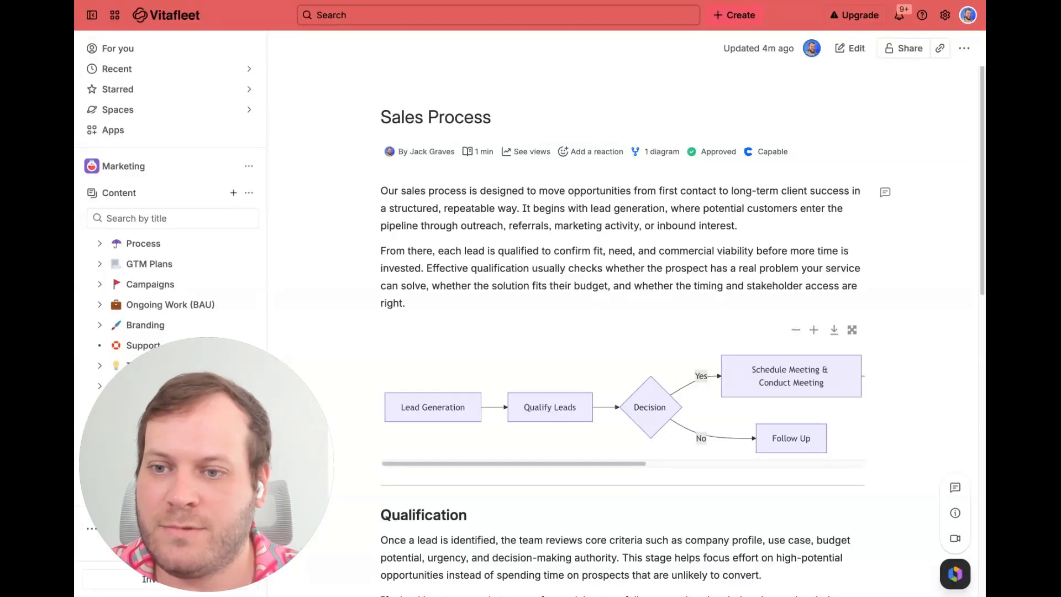
- Open the Marketing space's Approval settings within the Capable integration
{"action": "left_click", "coordinate": [249, 167]}
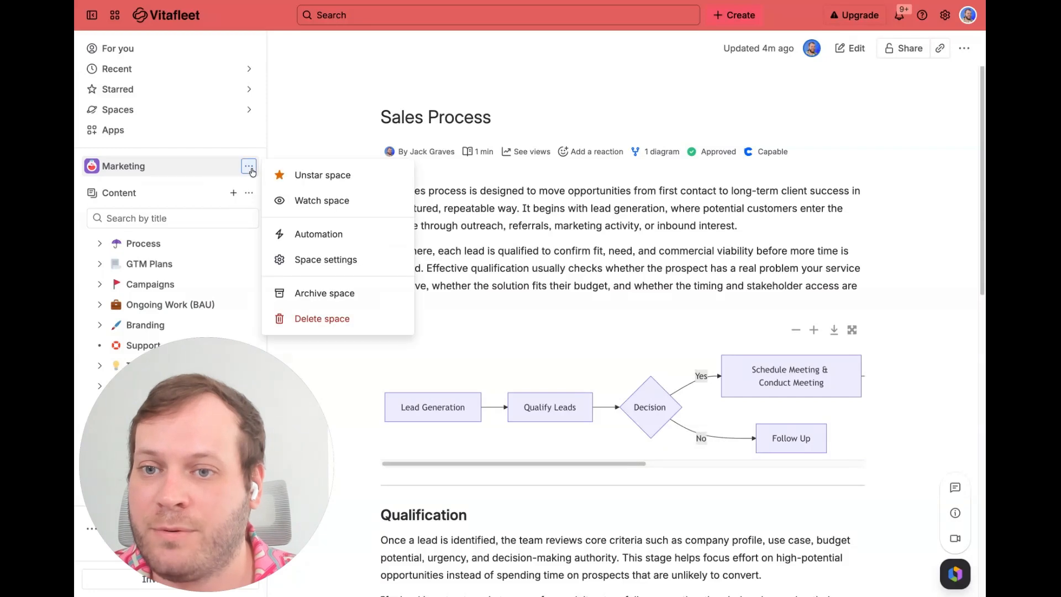
{"action": "left_click", "coordinate": [330, 262]}
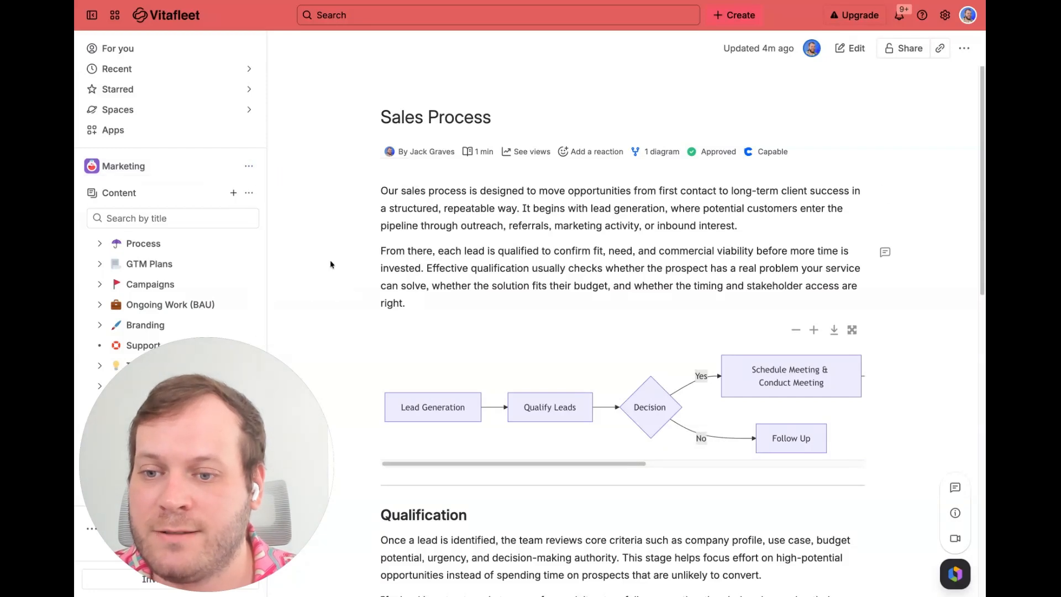
{"action": "left_click", "coordinate": [152, 336]}
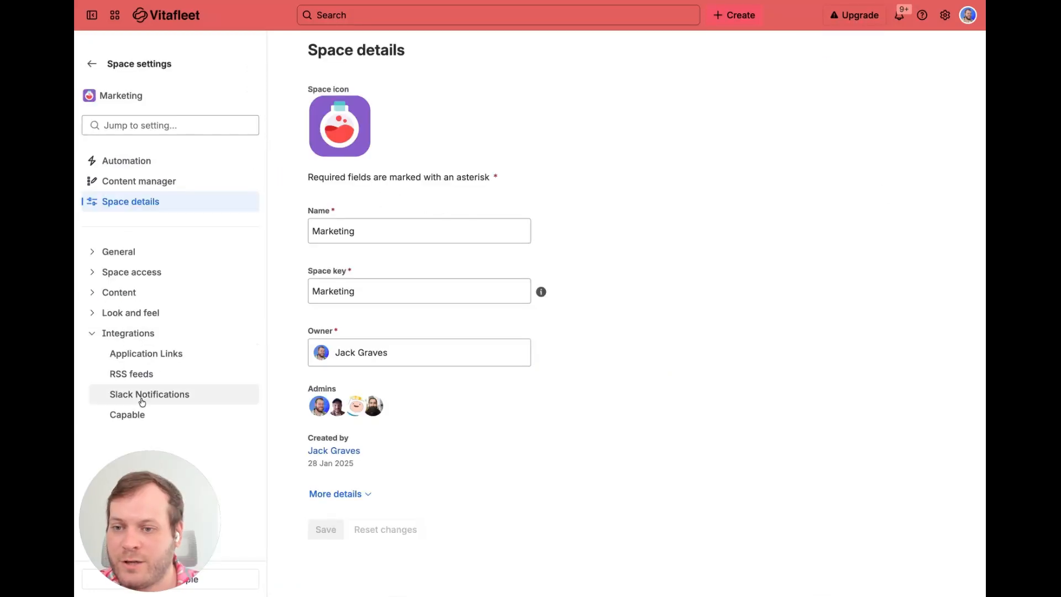
{"action": "left_click", "coordinate": [135, 414]}
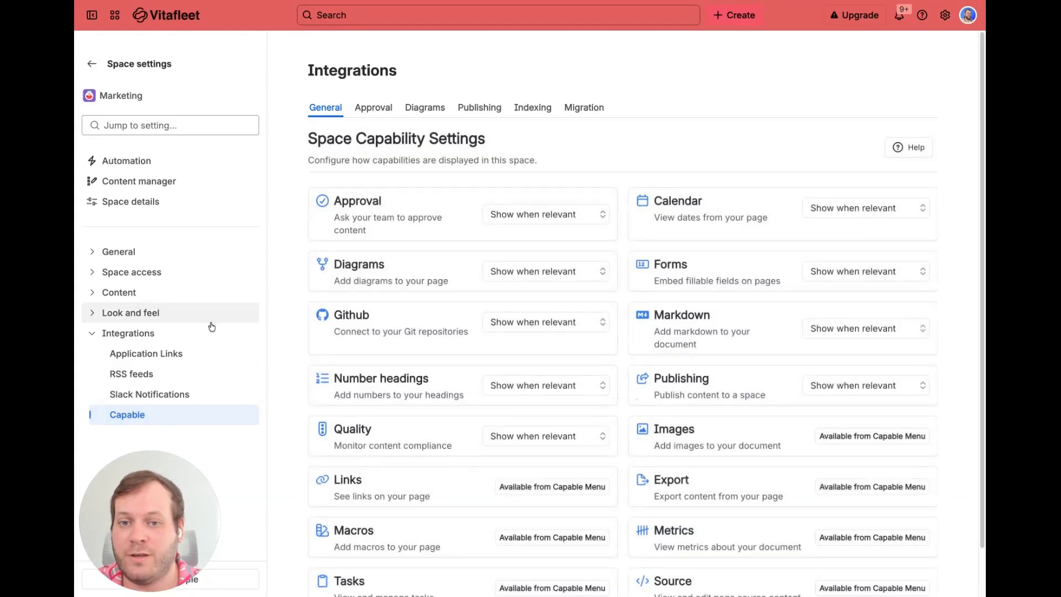
{"action": "left_click", "coordinate": [373, 107]}
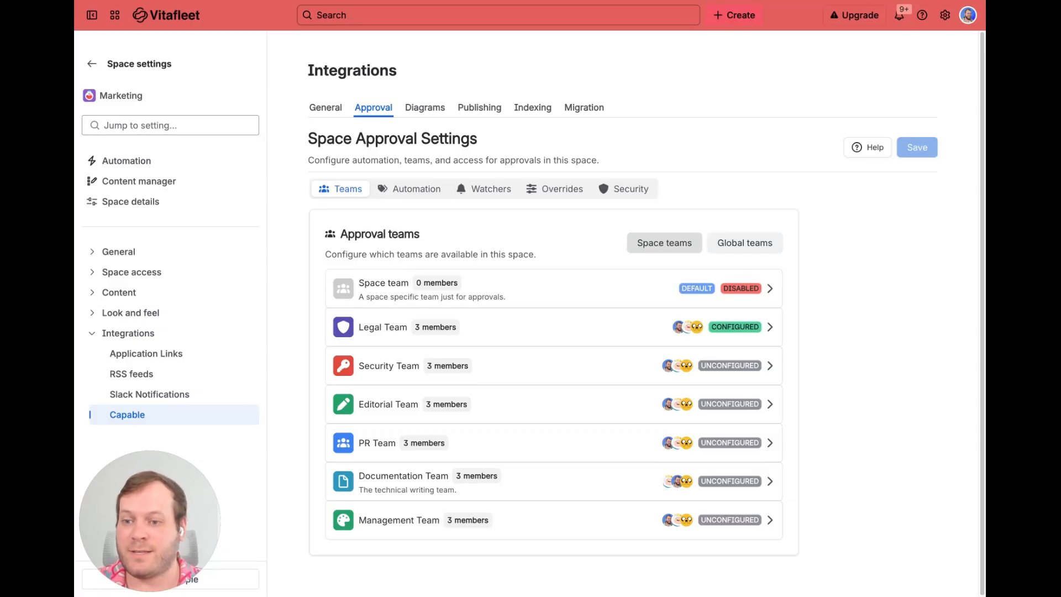
- Start a new approval team scoped to the Marketing space and name it "Top Management Team"
{"action": "left_click", "coordinate": [664, 243]}
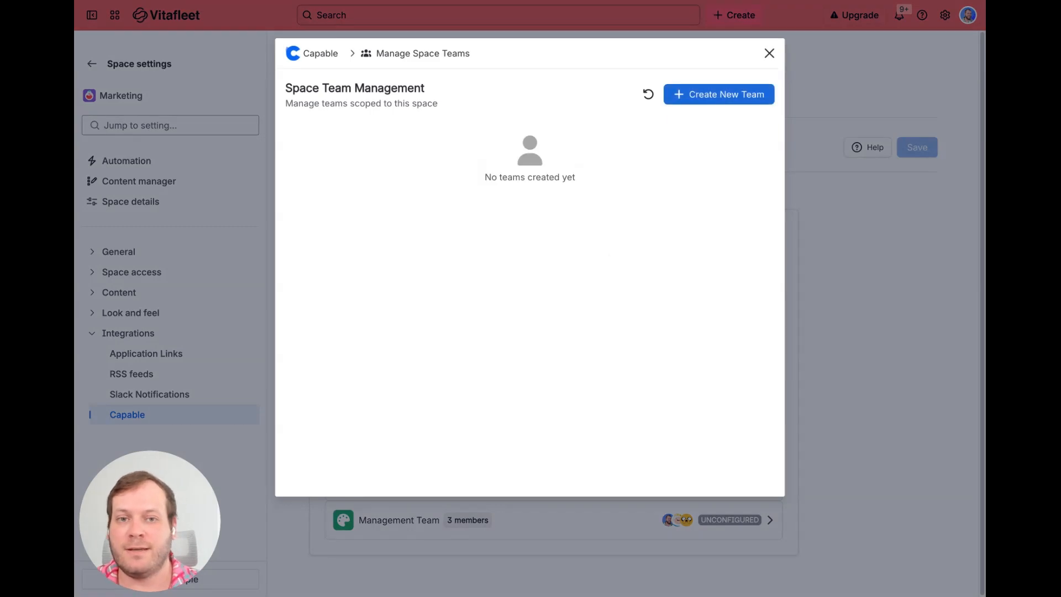
{"action": "left_click", "coordinate": [706, 93]}
{"action": "left_click", "coordinate": [471, 179]}
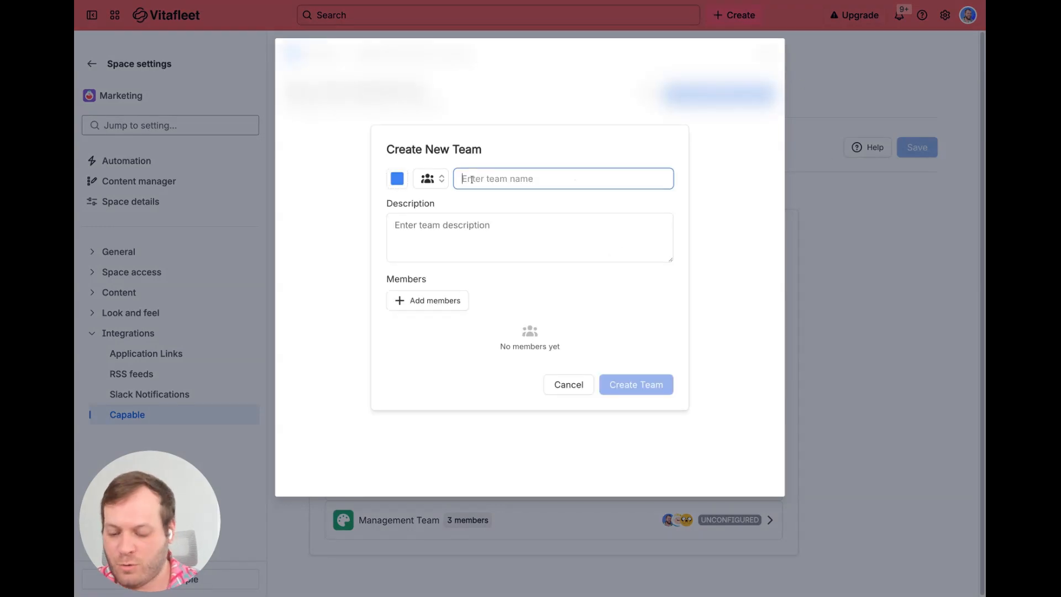
{"action": "left_click", "coordinate": [427, 300]}
{"action": "scroll", "coordinate": [488, 225], "scroll_direction": "down", "scroll_amount": 3}
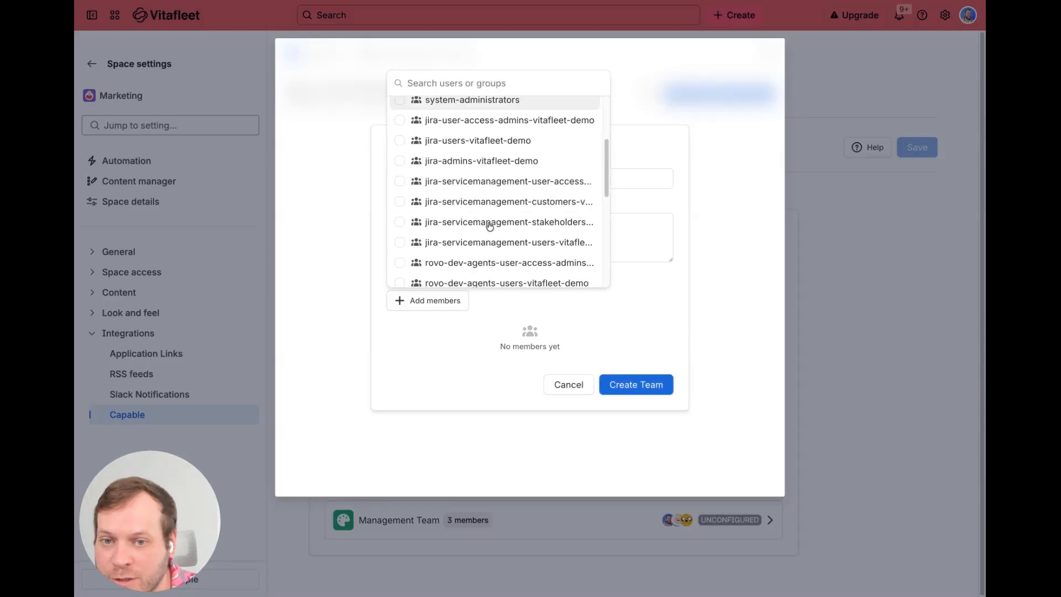
{"action": "scroll", "coordinate": [483, 146], "scroll_direction": "up", "scroll_amount": 3}
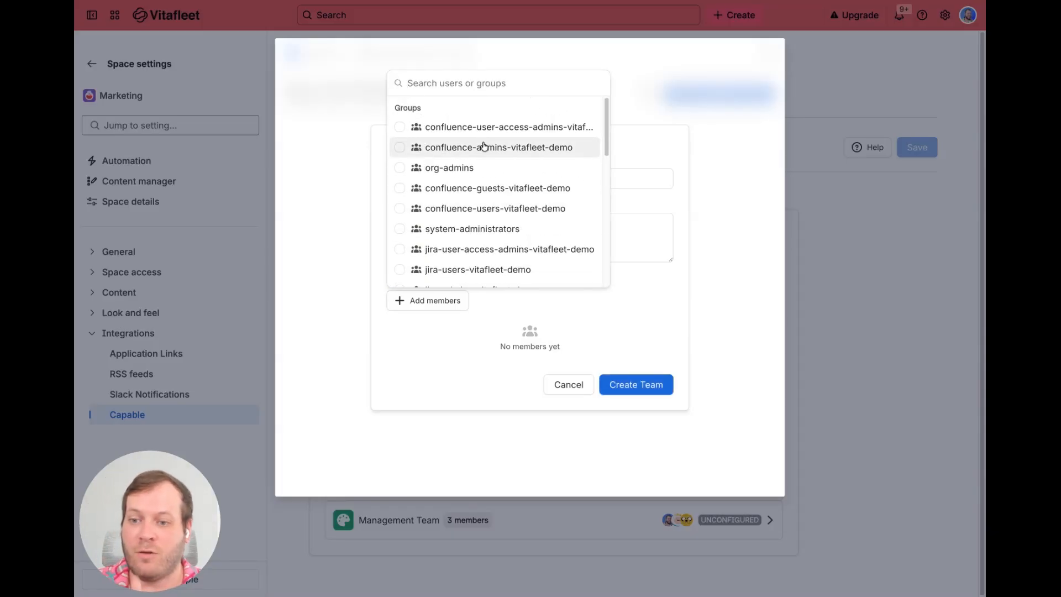
{"action": "left_click", "coordinate": [480, 168]}
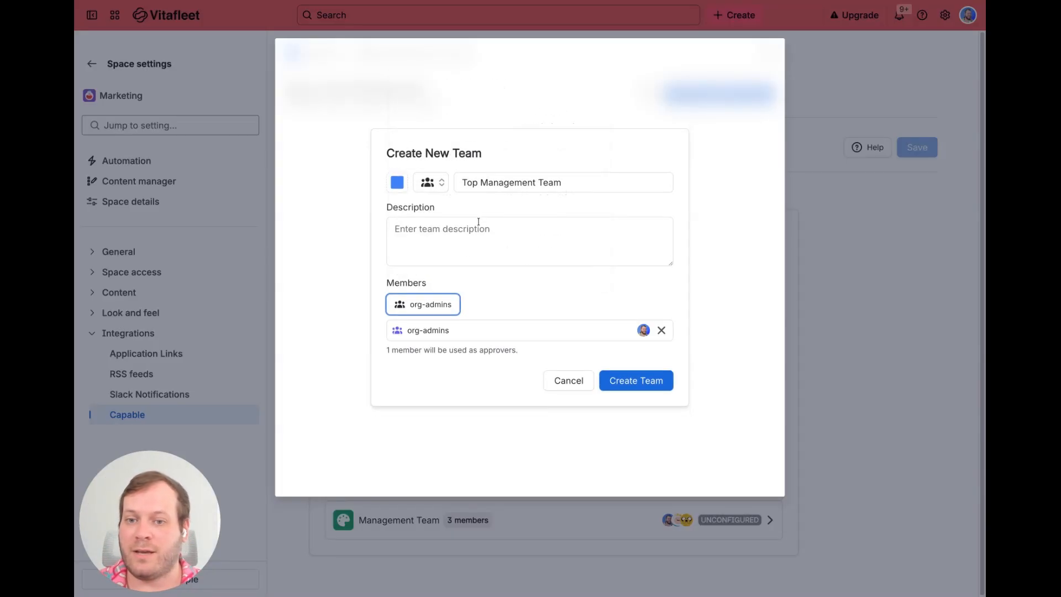
{"action": "left_click", "coordinate": [661, 330]}
- Add four individual users, including the space owner, as members of the Top Management Team
{"action": "left_click", "coordinate": [426, 300]}
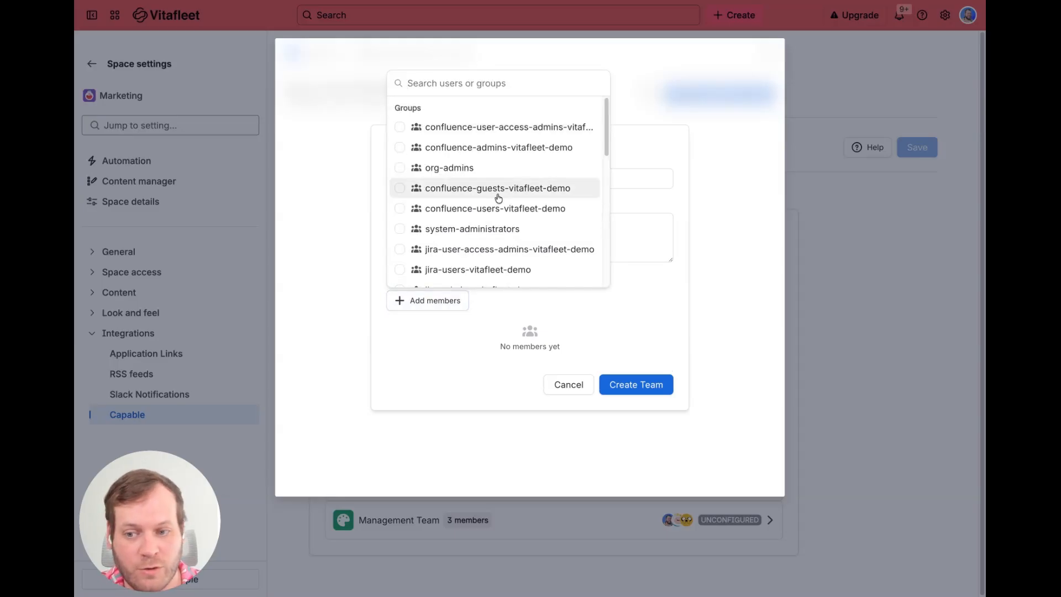
{"action": "scroll", "coordinate": [498, 199], "scroll_direction": "down", "scroll_amount": 5}
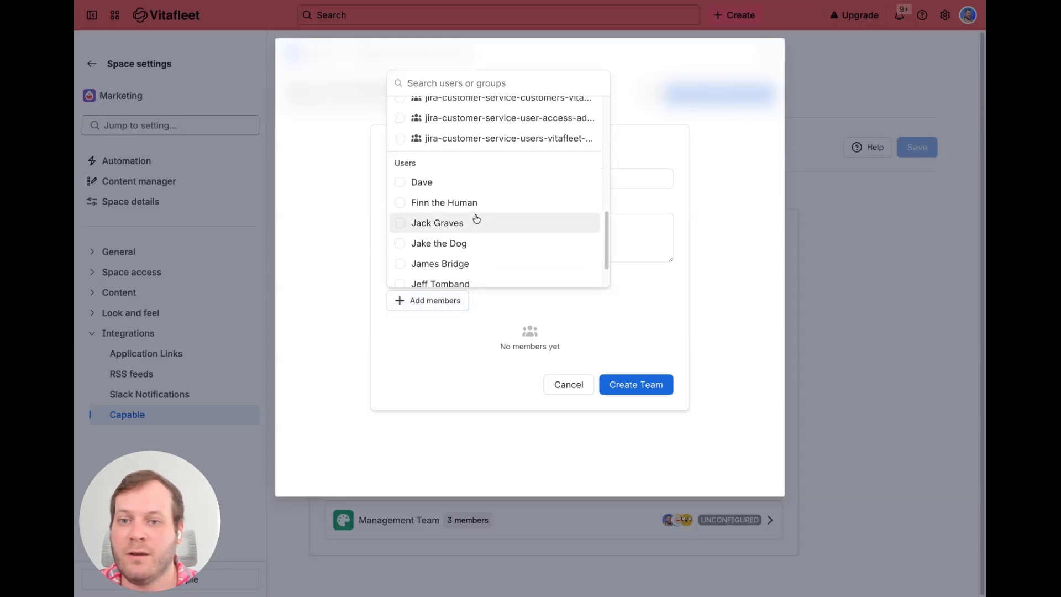
{"action": "left_click", "coordinate": [476, 221]}
{"action": "scroll", "coordinate": [475, 273], "scroll_direction": "down", "scroll_amount": 1}
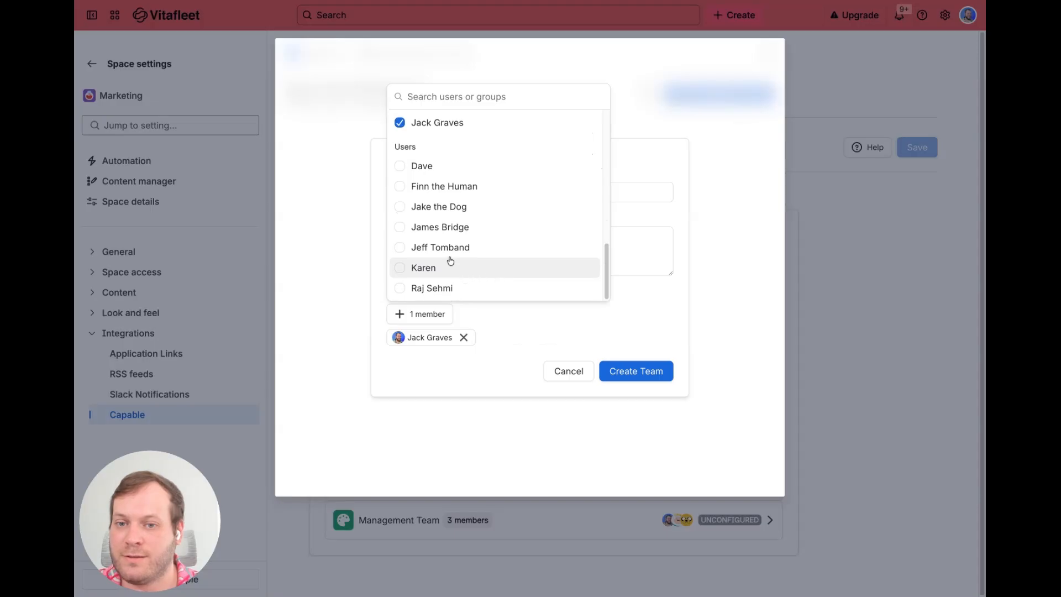
{"action": "left_click", "coordinate": [437, 208]}
{"action": "left_click", "coordinate": [465, 232]}
{"action": "left_click", "coordinate": [472, 247]}
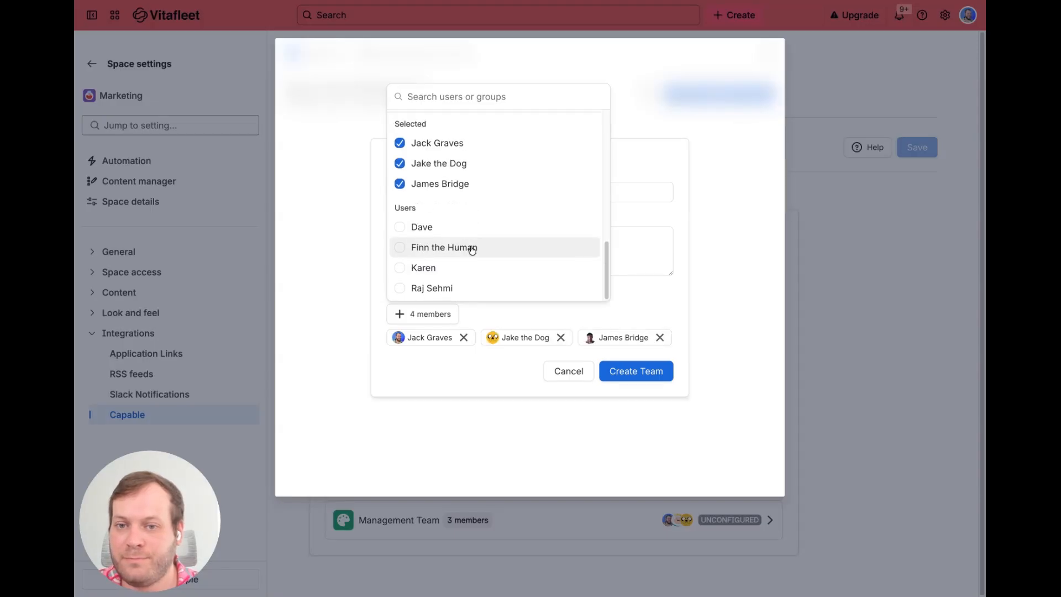
- Create the Top Management Team with the Swords icon and a green colour, check its members, and close the space team manager
{"action": "left_click", "coordinate": [638, 290]}
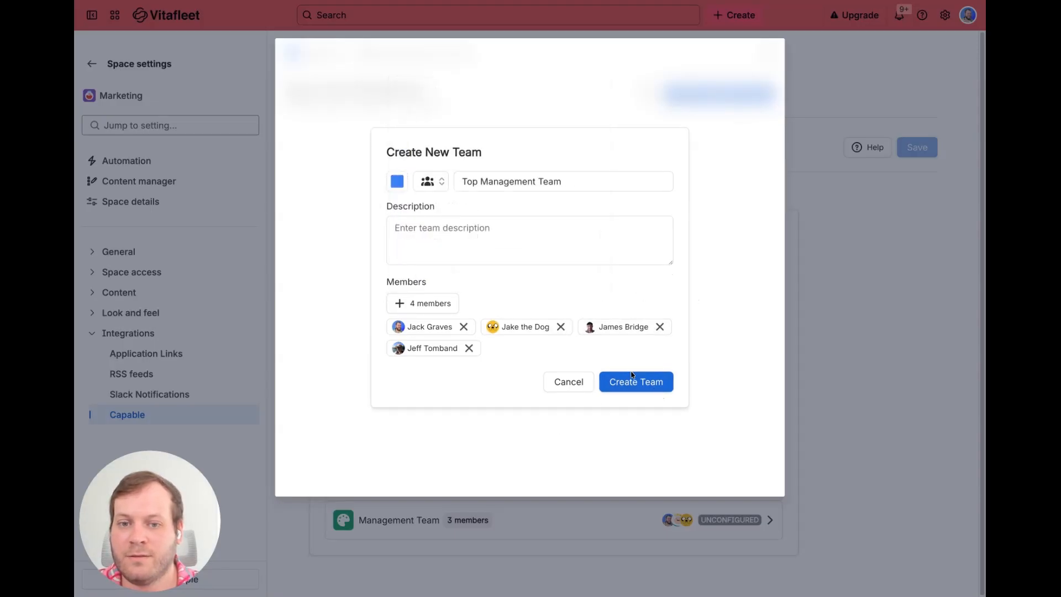
{"action": "left_click", "coordinate": [428, 184]}
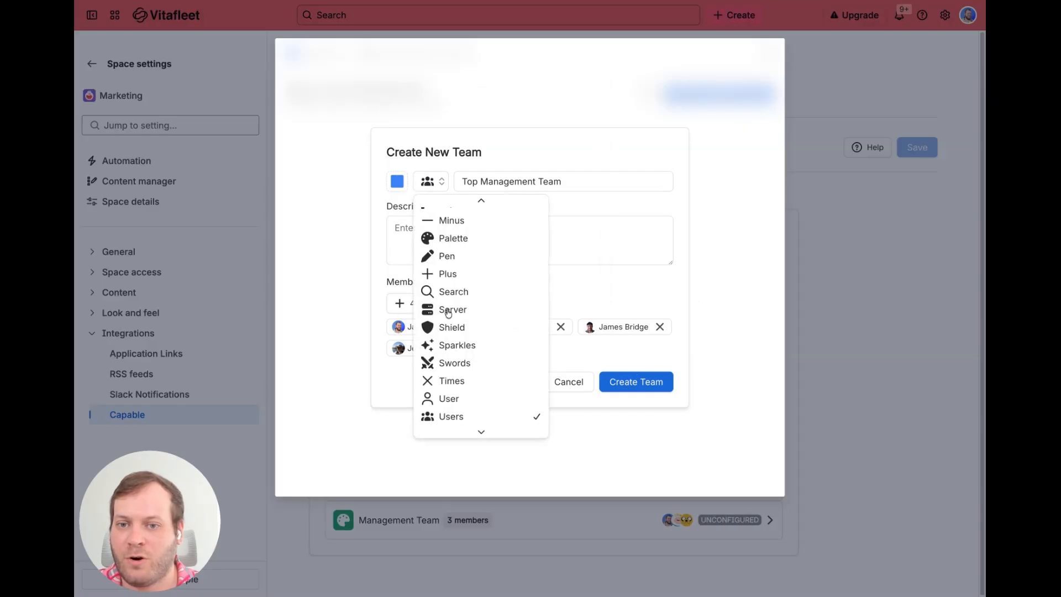
{"action": "left_click", "coordinate": [456, 363]}
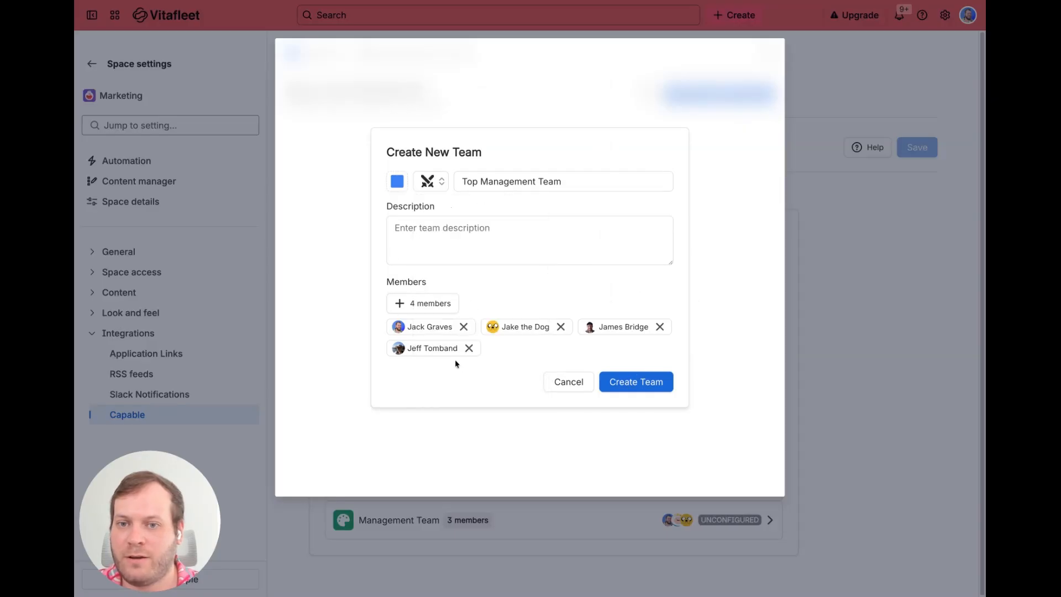
{"action": "left_click", "coordinate": [403, 186]}
{"action": "left_click", "coordinate": [351, 291]}
{"action": "left_click", "coordinate": [628, 382]}
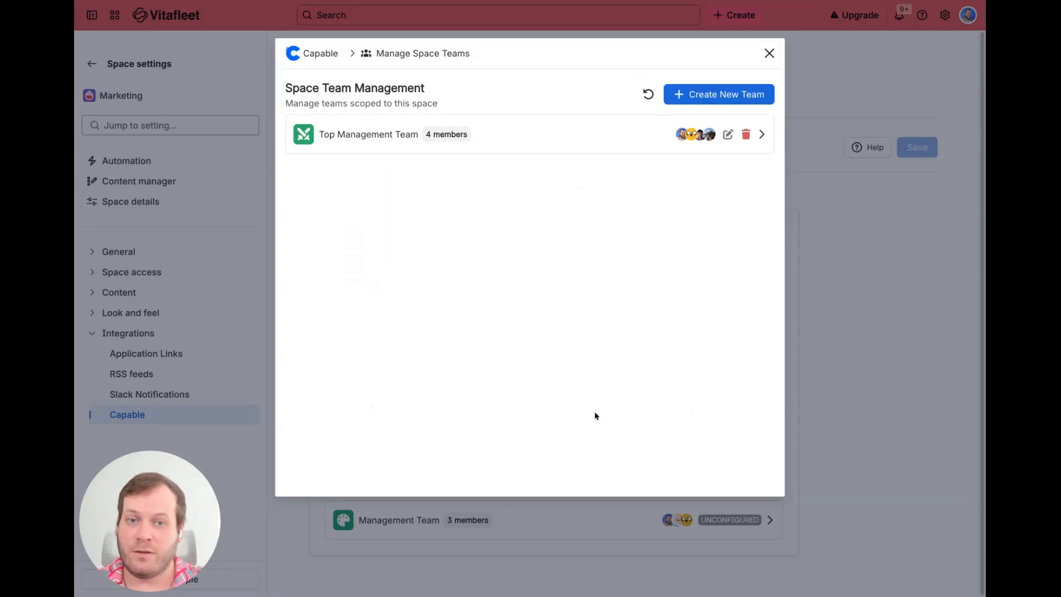
{"action": "left_click", "coordinate": [499, 144]}
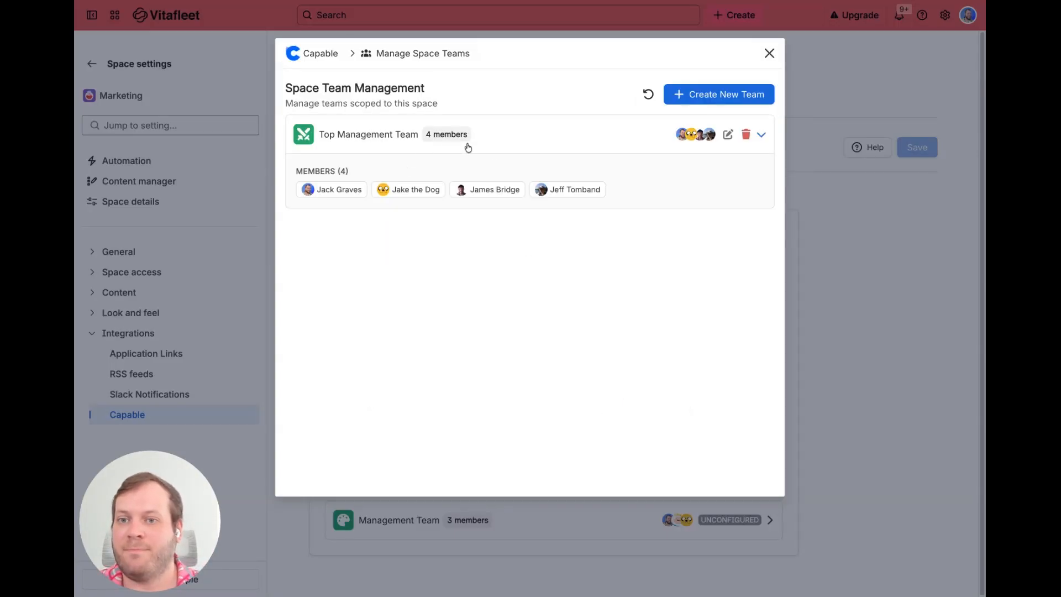
{"action": "left_click", "coordinate": [769, 57]}
- Enable the Top Management Team as an approval team in the space and set its minimum approvers to 1
{"action": "scroll", "coordinate": [711, 340], "scroll_direction": "down", "scroll_amount": 1}
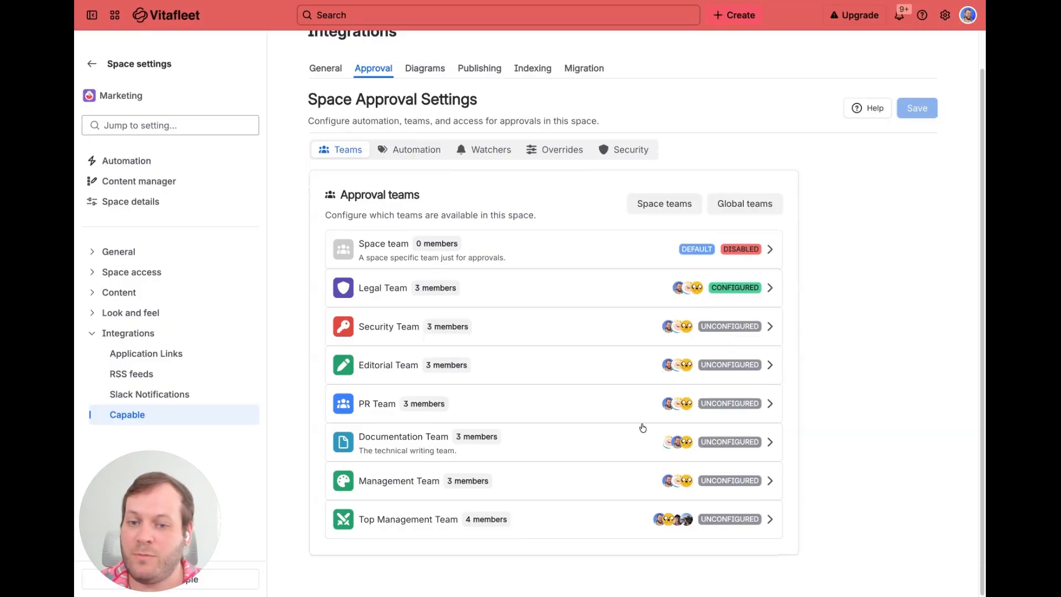
{"action": "left_click", "coordinate": [595, 525]}
{"action": "scroll", "coordinate": [618, 466], "scroll_direction": "down", "scroll_amount": 3}
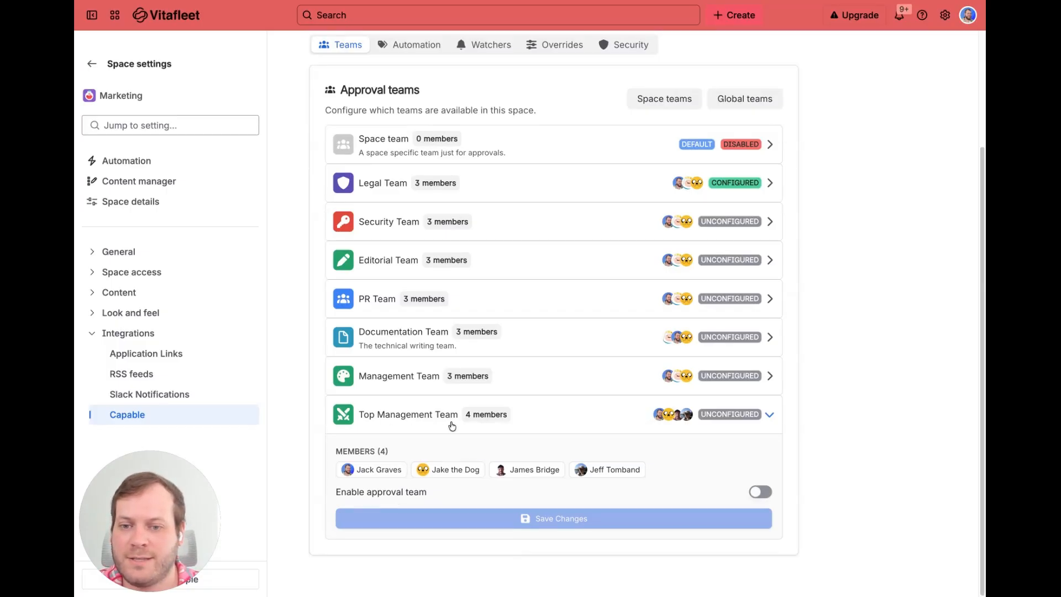
{"action": "left_click", "coordinate": [388, 496]}
{"action": "scroll", "coordinate": [649, 376], "scroll_direction": "down", "scroll_amount": 3}
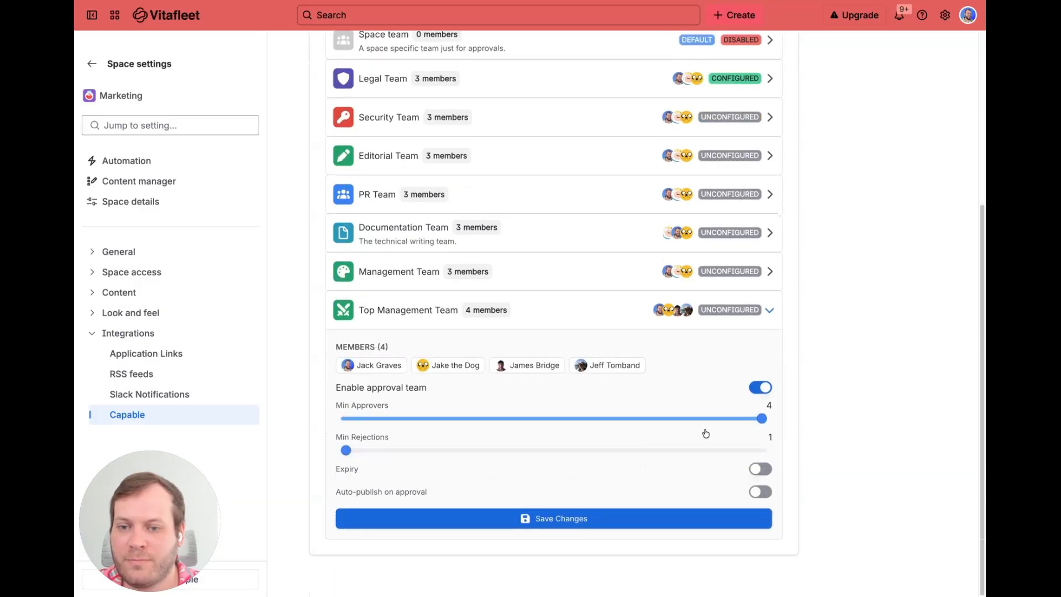
{"action": "left_click_drag", "start_coordinate": [761, 420], "coordinate": [448, 426]}
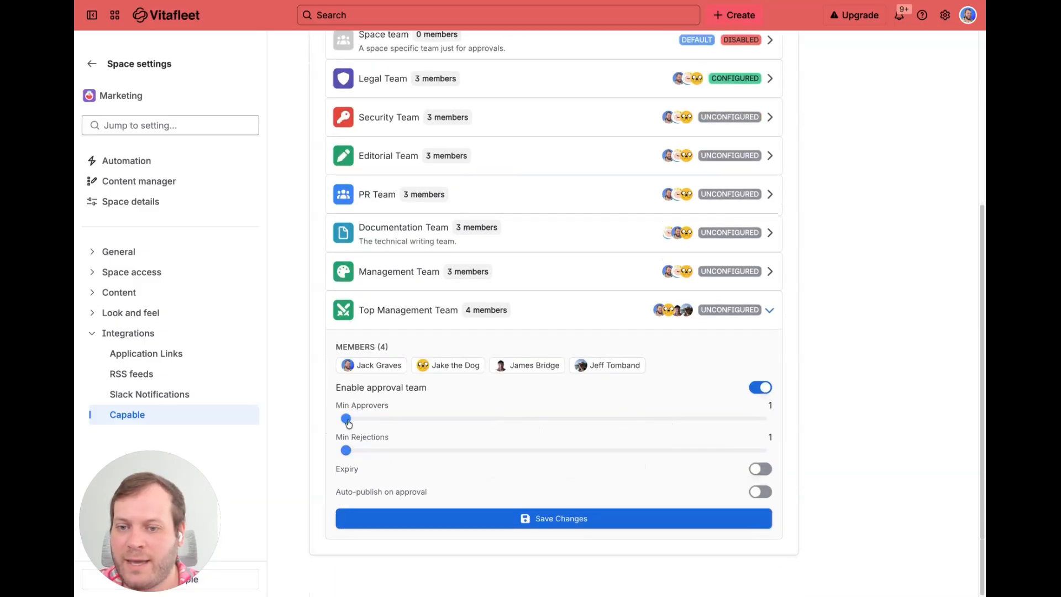
- Set the Top Management Team's approval expiry to 3 Months, leave auto-publish on approval off, and save the changes
{"action": "left_click", "coordinate": [351, 471]}
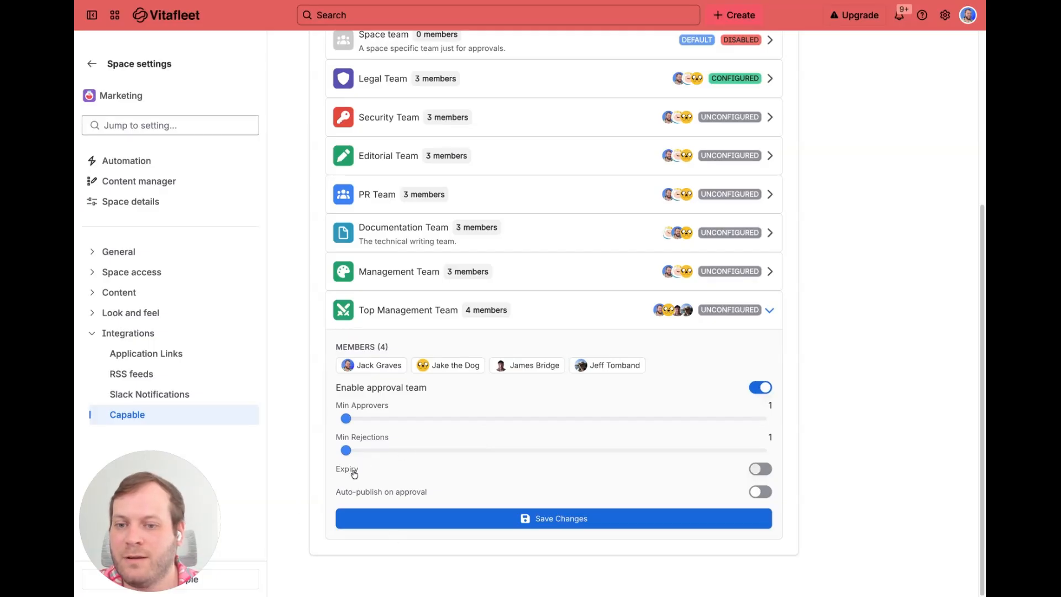
{"action": "left_click", "coordinate": [413, 488]}
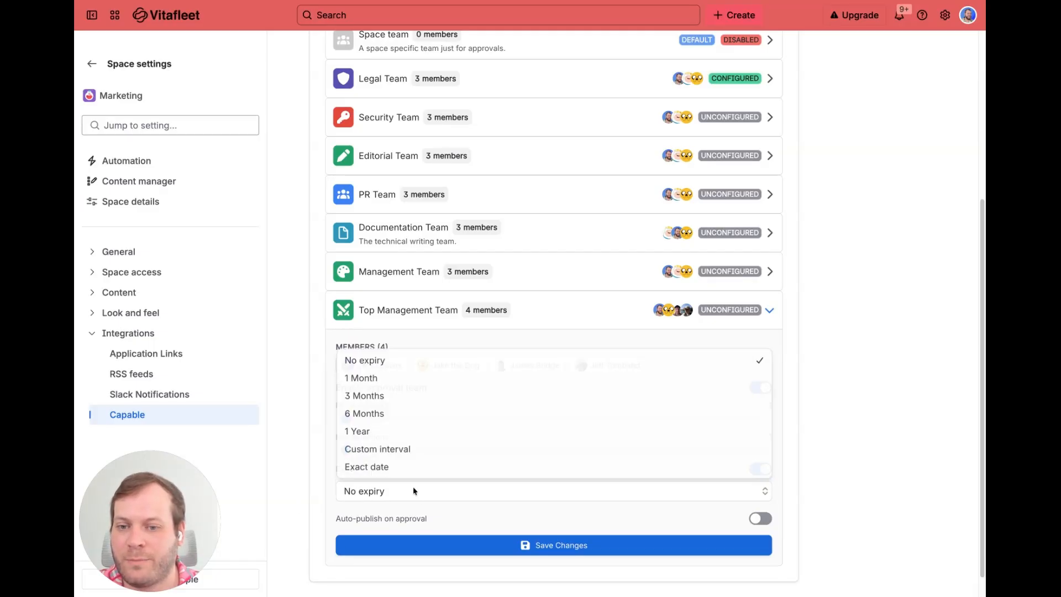
{"action": "left_click", "coordinate": [389, 402]}
{"action": "left_click", "coordinate": [412, 521]}
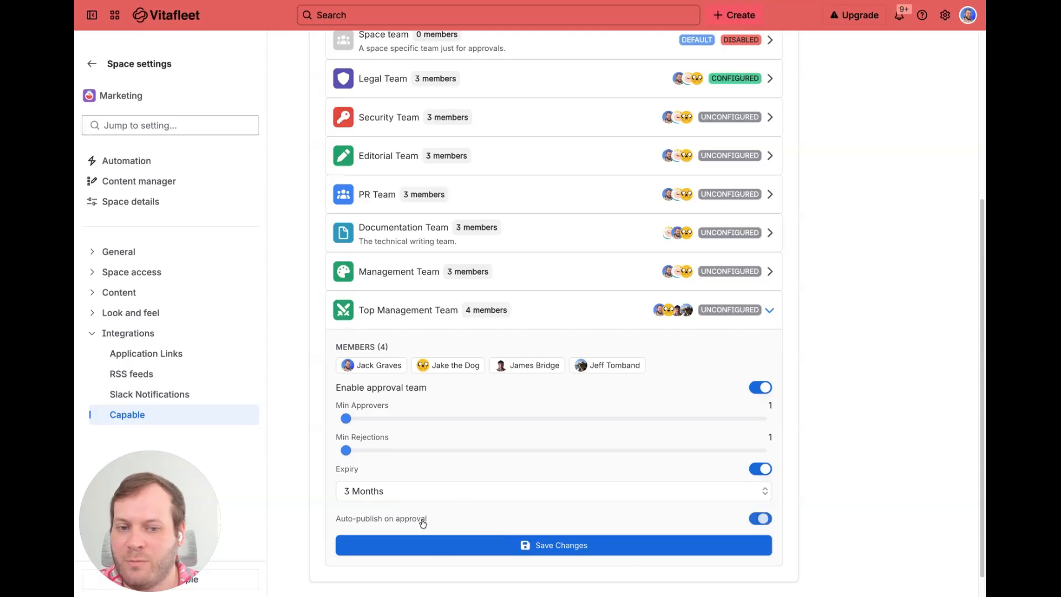
{"action": "left_click", "coordinate": [765, 520]}
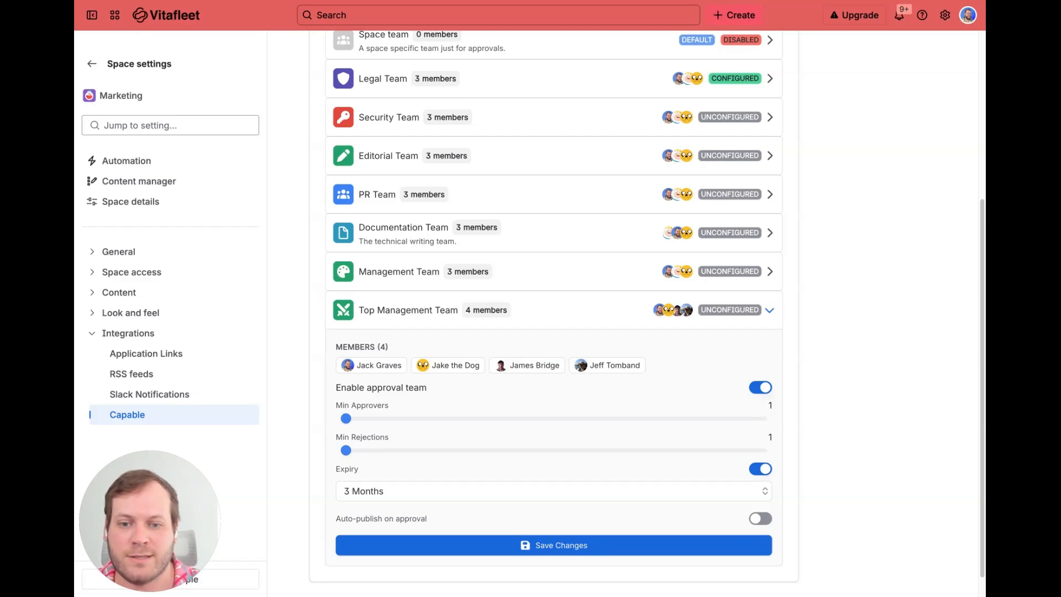
{"action": "left_click", "coordinate": [586, 545]}
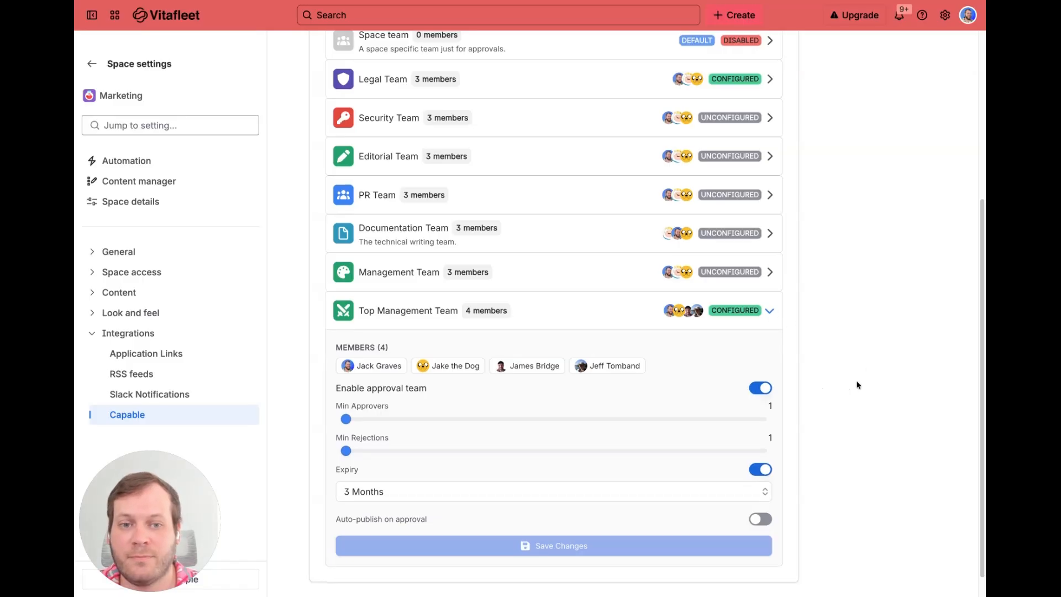
- Return to the Marketing space's content and publish a new page titled "Other Process" with the text "Test"
{"action": "scroll", "coordinate": [847, 386], "scroll_direction": "up", "scroll_amount": 5}
{"action": "left_click", "coordinate": [92, 63]}
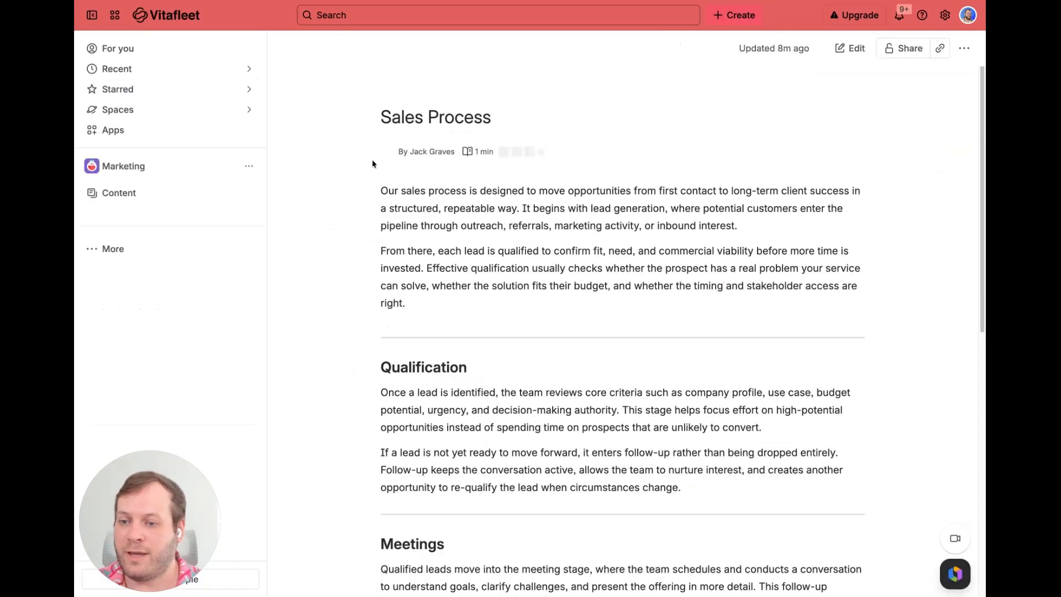
{"action": "left_click", "coordinate": [117, 447]}
{"action": "left_click", "coordinate": [168, 332]}
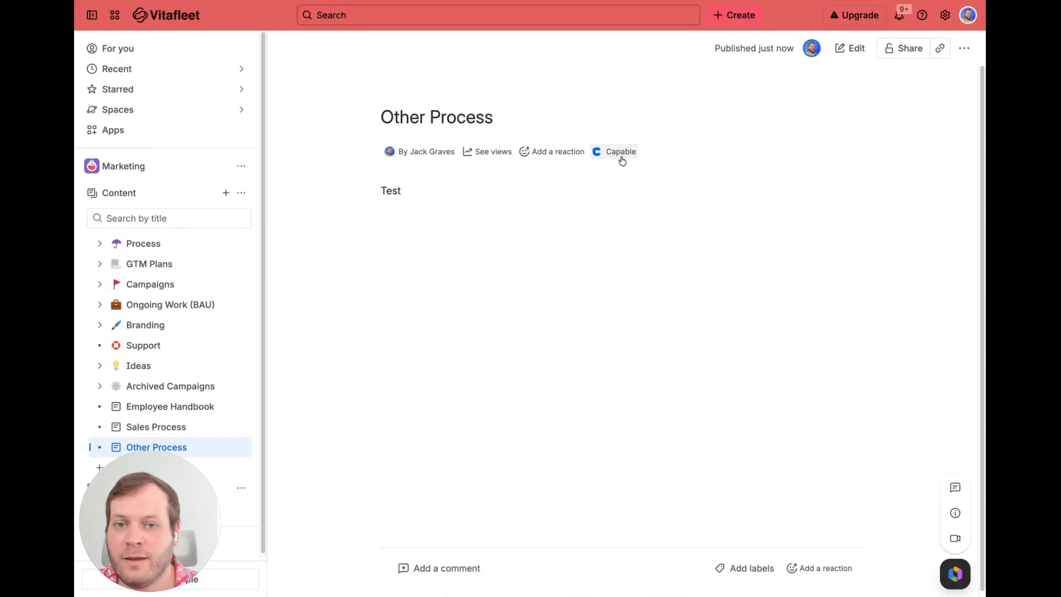
- Send approval requests for the Other Process page to the Top Management Team, then check the pending approvers
{"action": "left_click", "coordinate": [621, 158]}
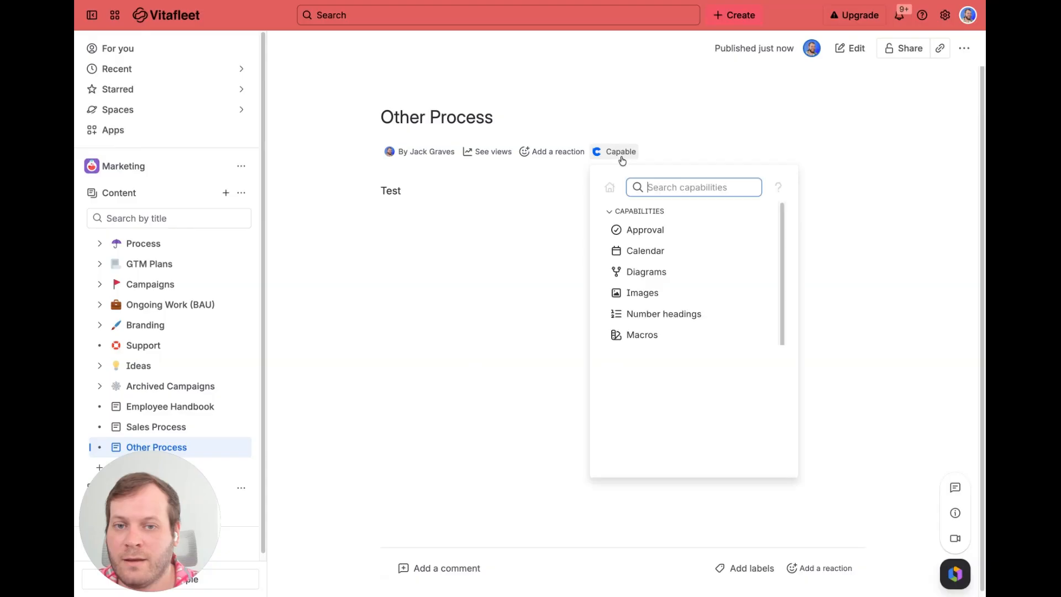
{"action": "left_click", "coordinate": [634, 229]}
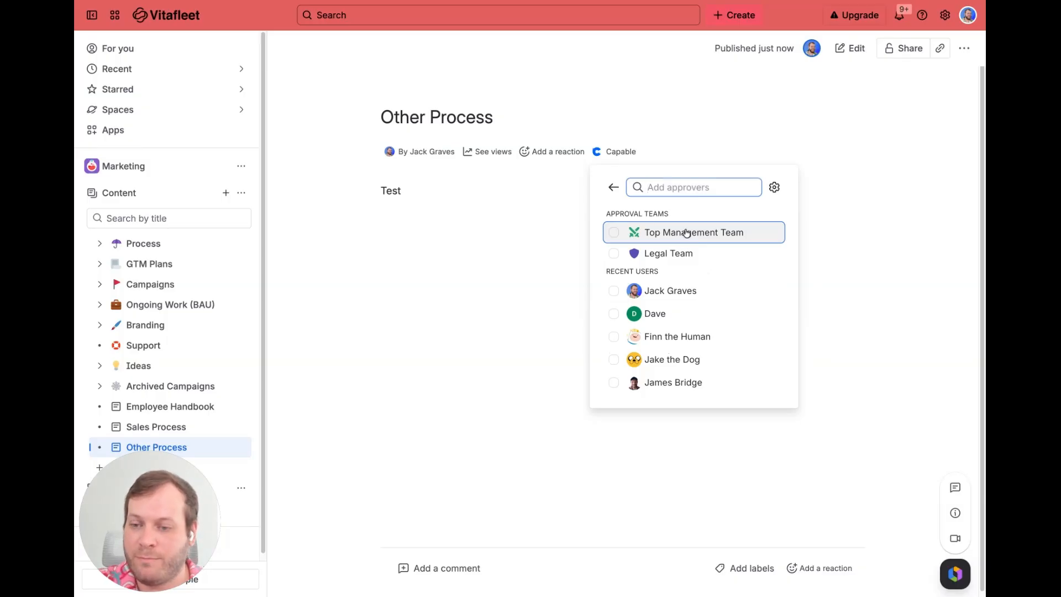
{"action": "left_click", "coordinate": [686, 233]}
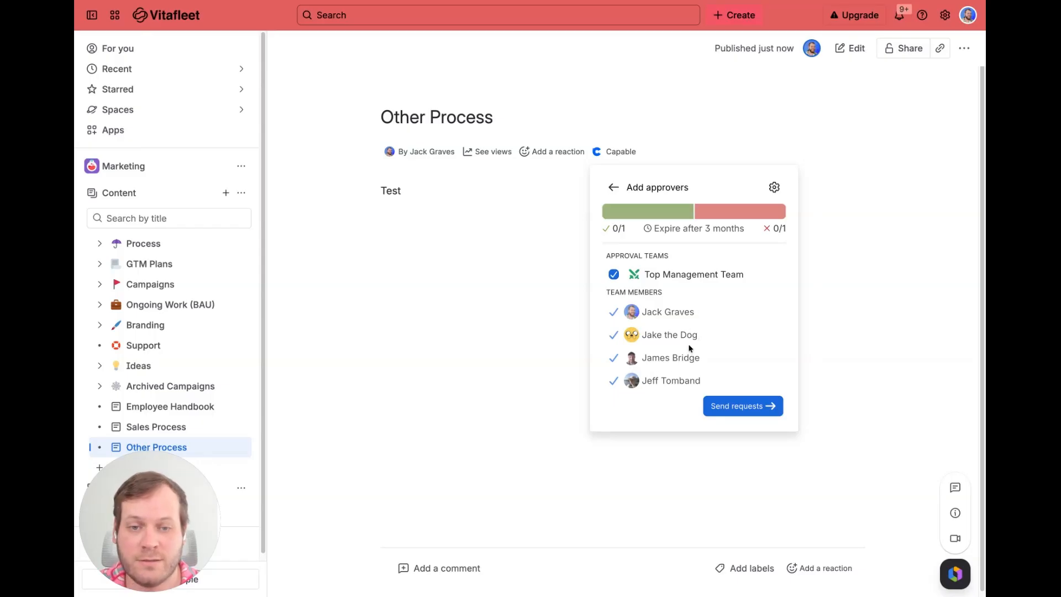
{"action": "left_click", "coordinate": [744, 402]}
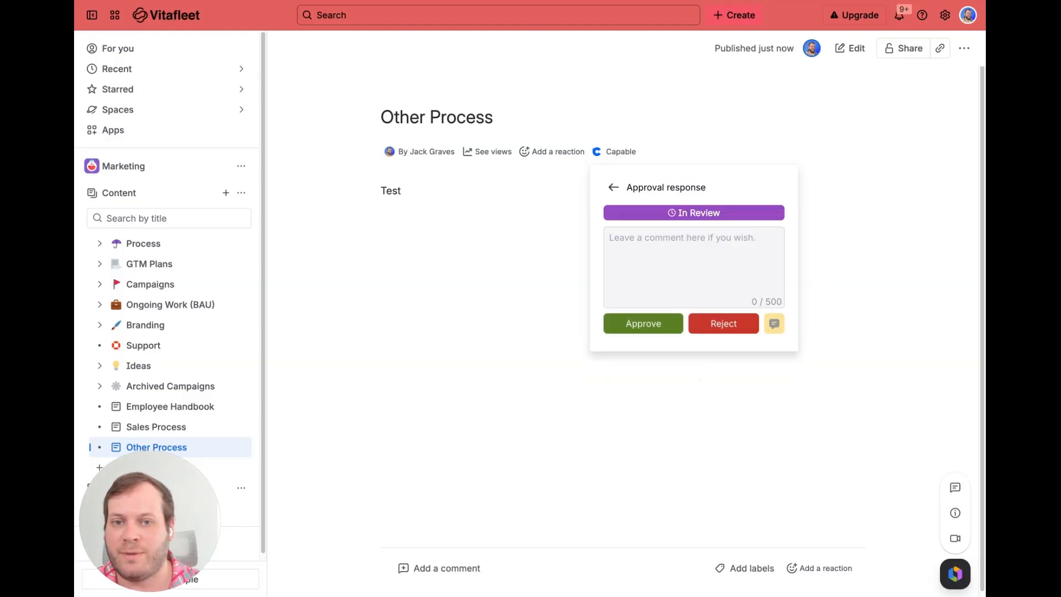
{"action": "left_click", "coordinate": [613, 187]}
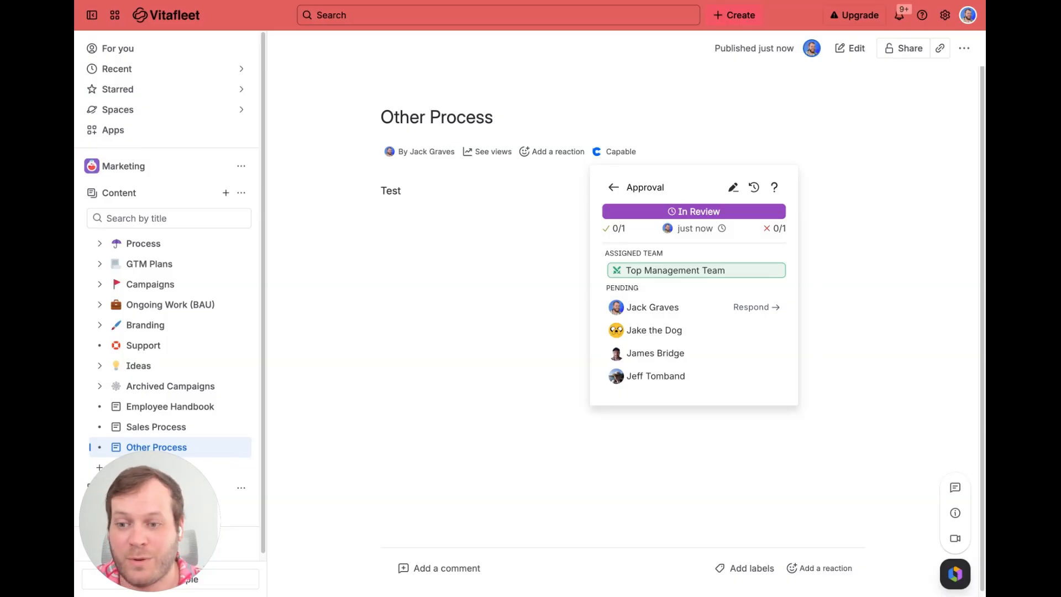
{"action": "left_click", "coordinate": [306, 359]}
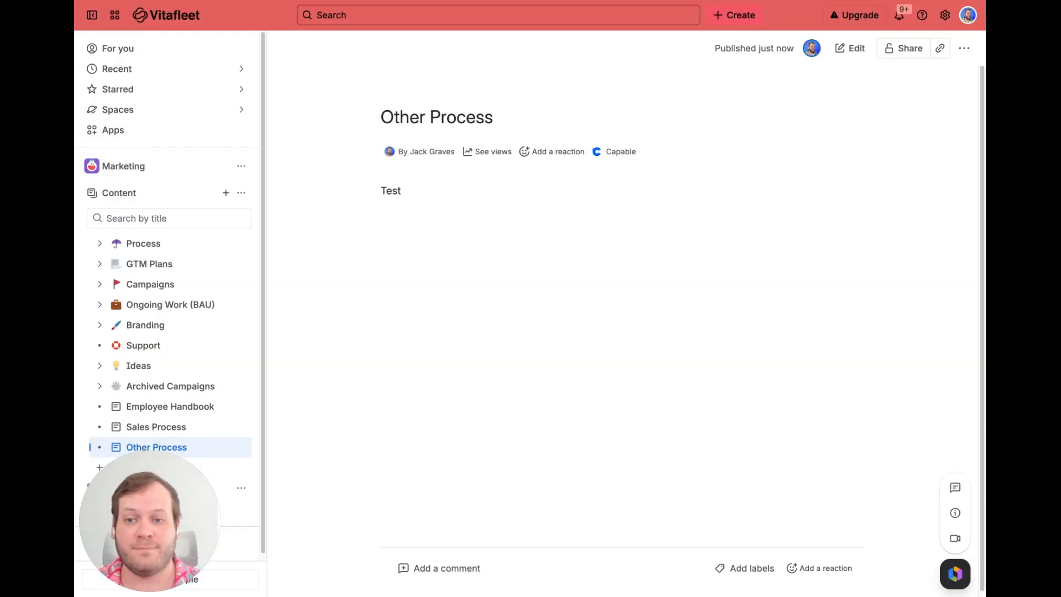
- Open the approval automation options in the Marketing space's Capable settings
{"action": "left_click", "coordinate": [241, 166]}
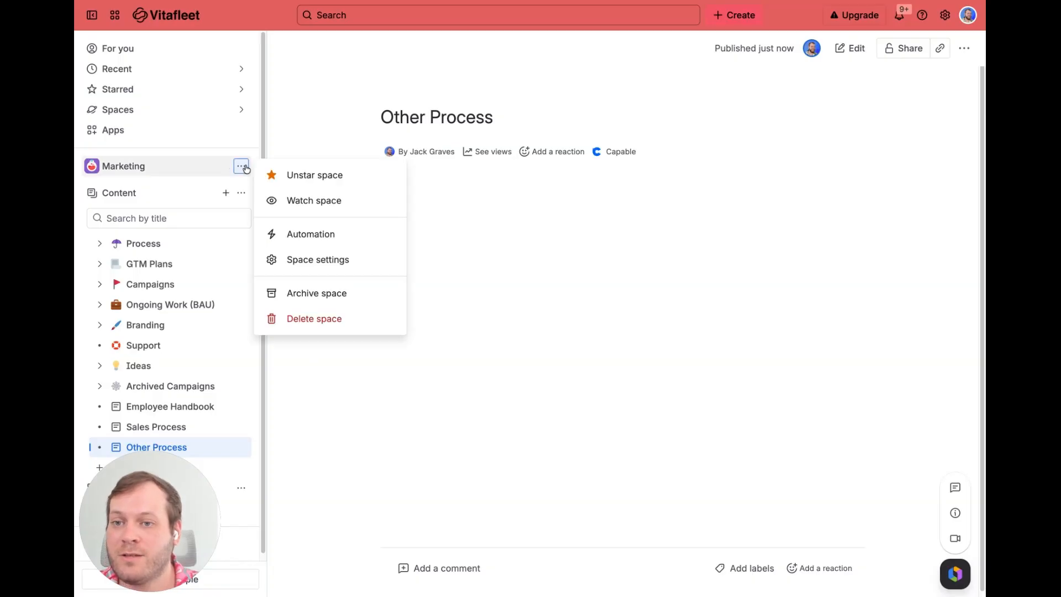
{"action": "left_click", "coordinate": [333, 264]}
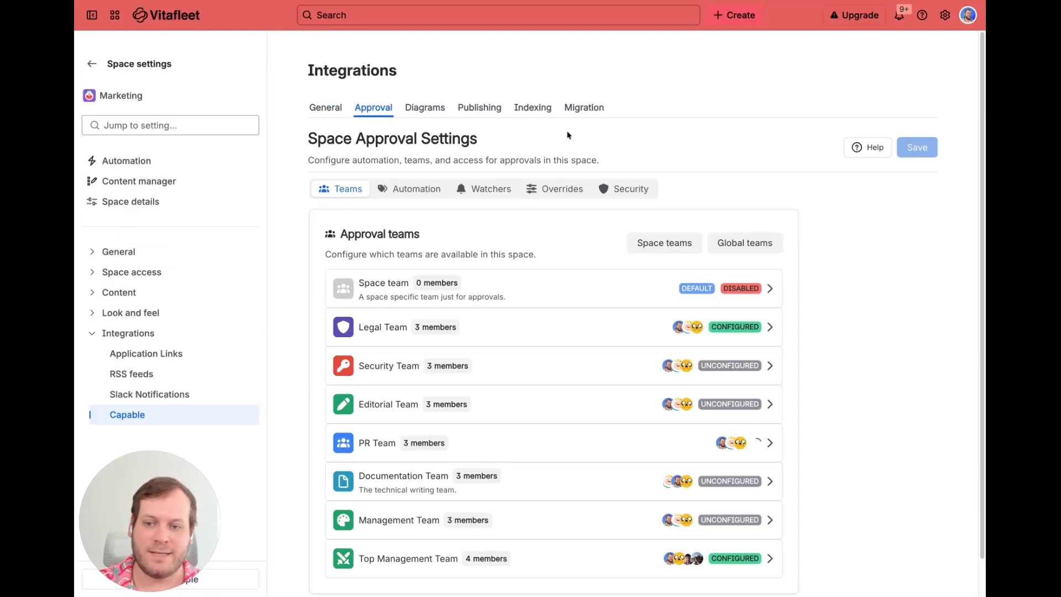
{"action": "left_click", "coordinate": [404, 190]}
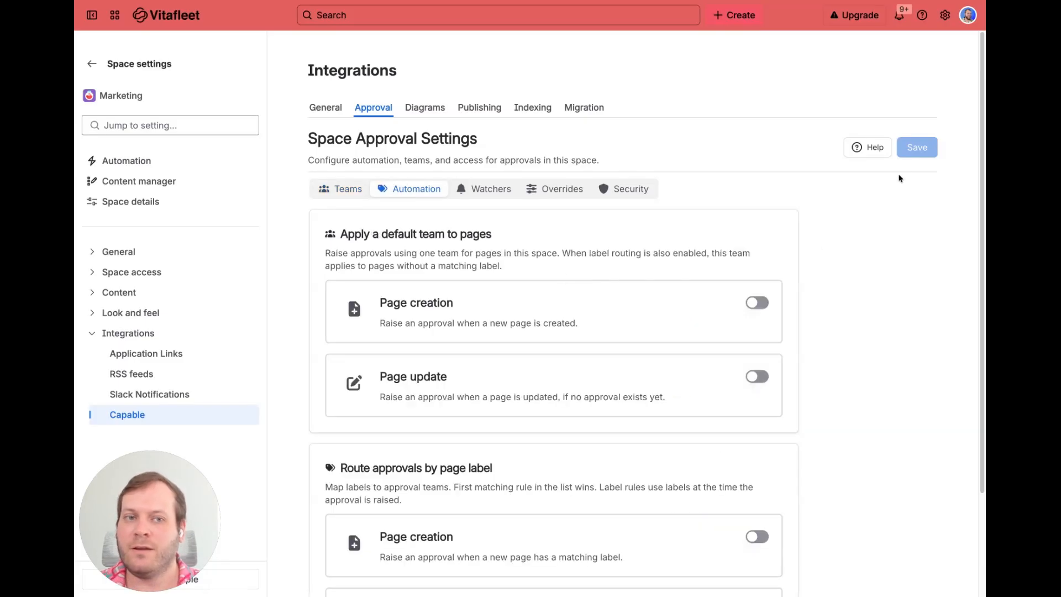
{"action": "left_click_drag", "start_coordinate": [980, 114], "coordinate": [977, 228]}
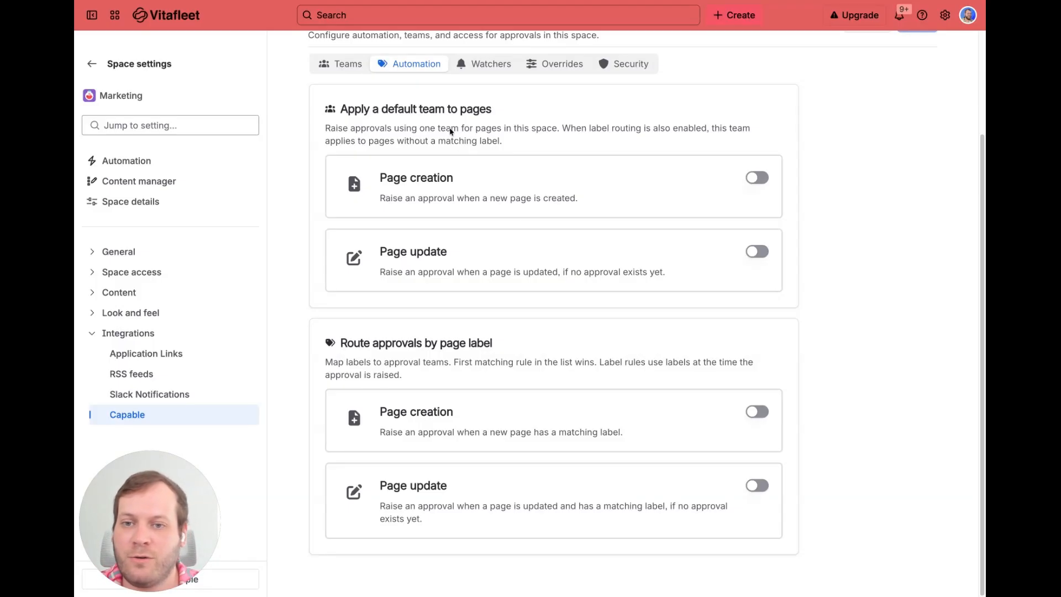
- Raise approvals automatically on page creation, with the Top Management Team as the default team, and save the settings
{"action": "left_click", "coordinate": [757, 182]}
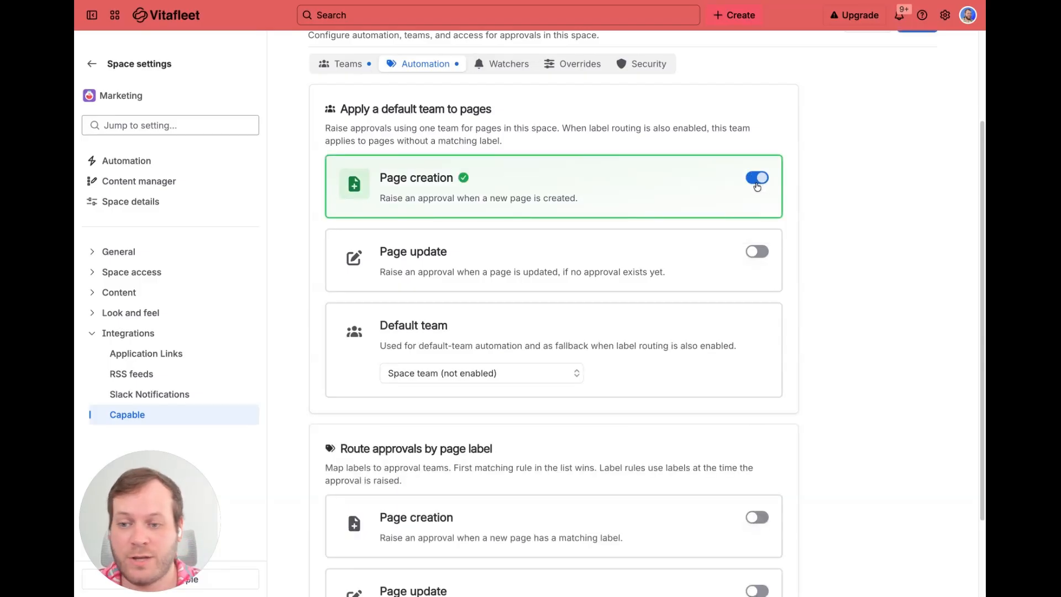
{"action": "left_click", "coordinate": [504, 373]}
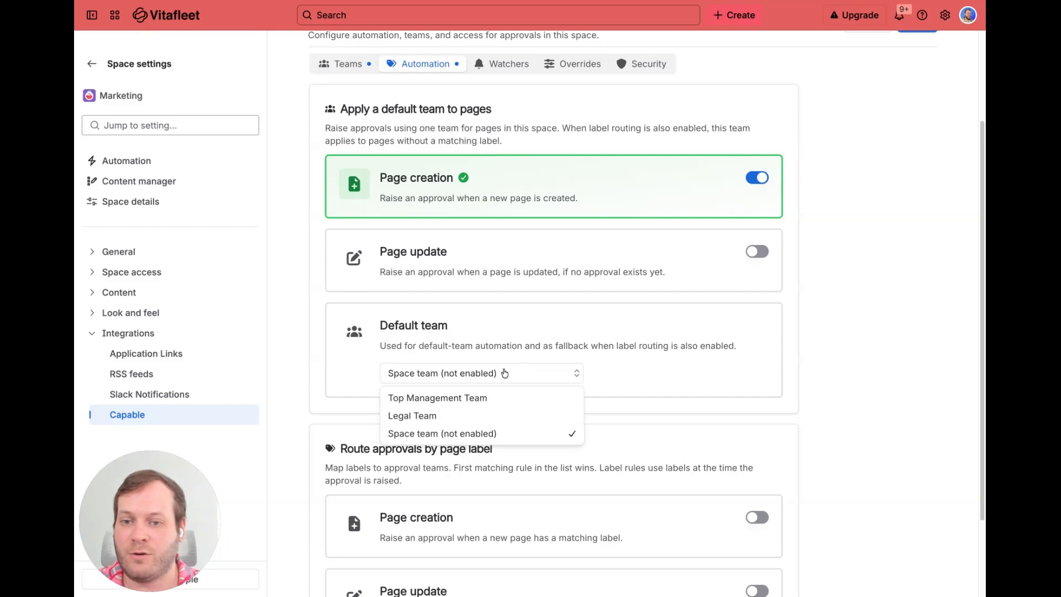
{"action": "left_click", "coordinate": [425, 404]}
{"action": "scroll", "coordinate": [916, 128], "scroll_direction": "up", "scroll_amount": 2}
{"action": "left_click", "coordinate": [915, 127]}
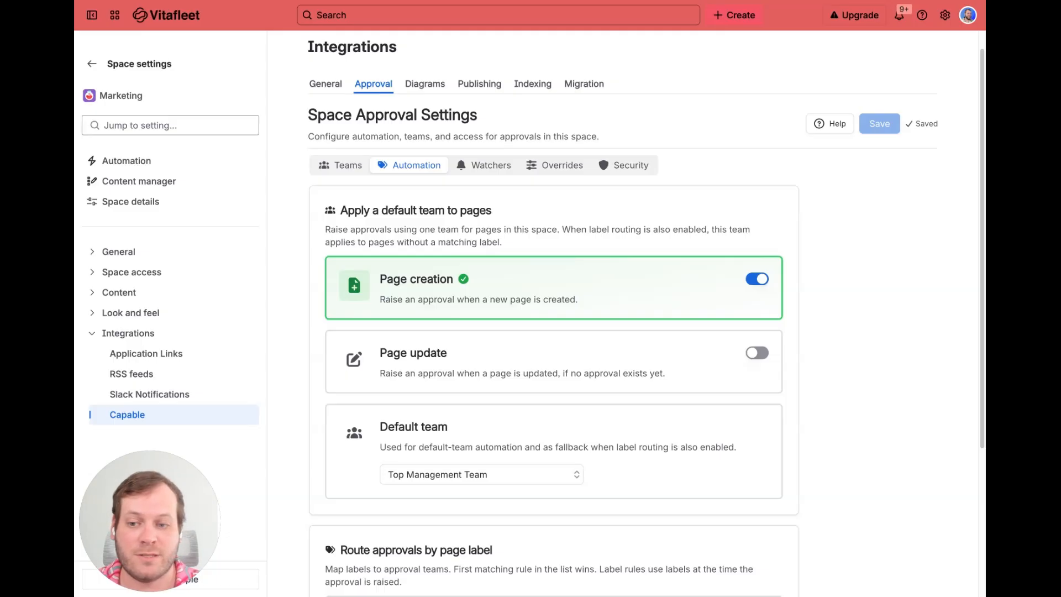
- Try enabling default-team approvals on page update, turn the option off again, and save the automation settings
{"action": "scroll", "coordinate": [869, 330], "scroll_direction": "down", "scroll_amount": 1}
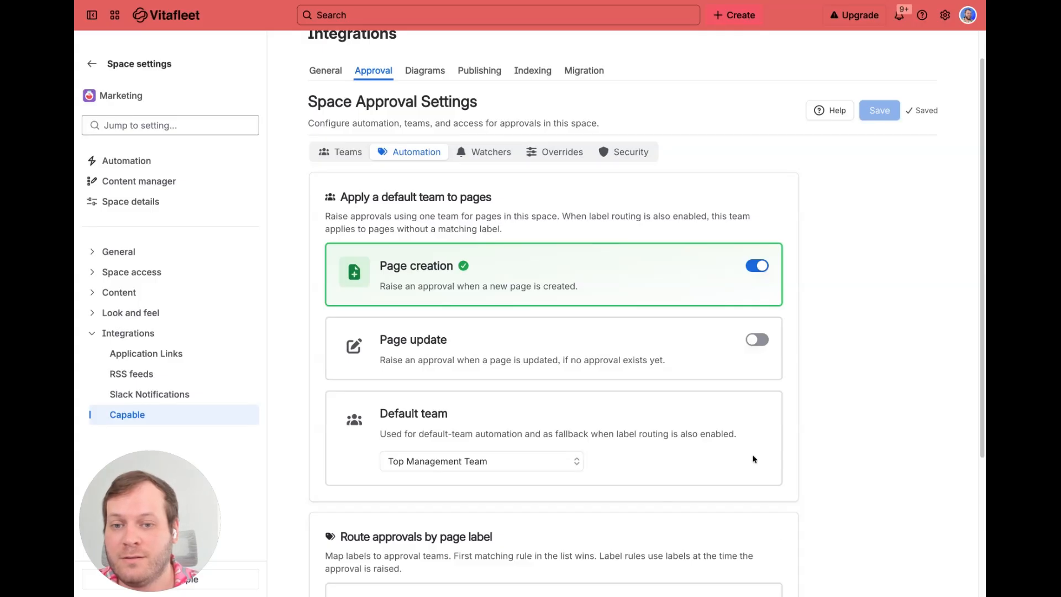
{"action": "left_click", "coordinate": [757, 341]}
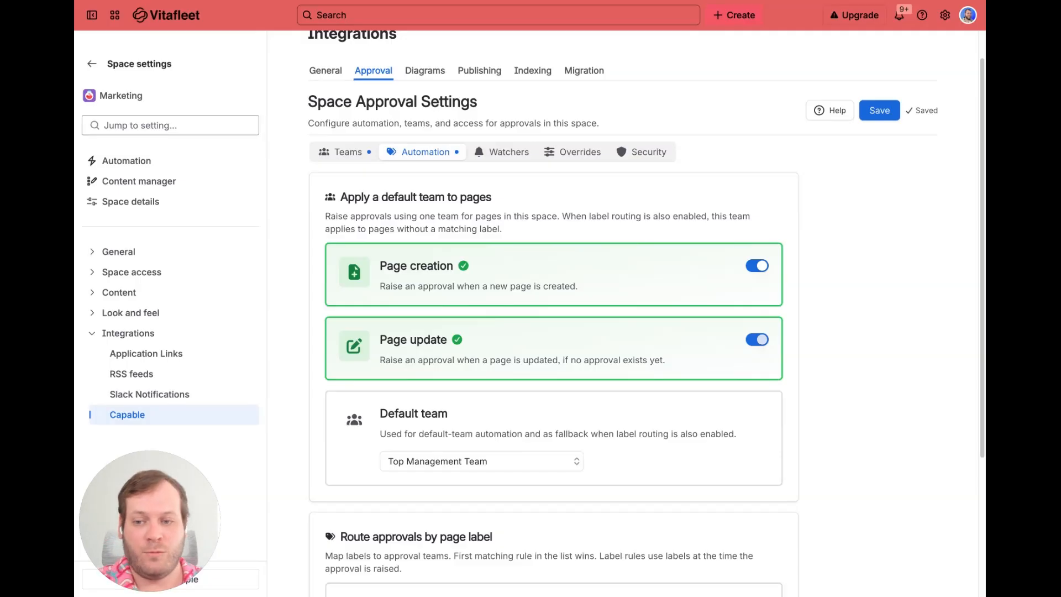
{"action": "left_click", "coordinate": [756, 340]}
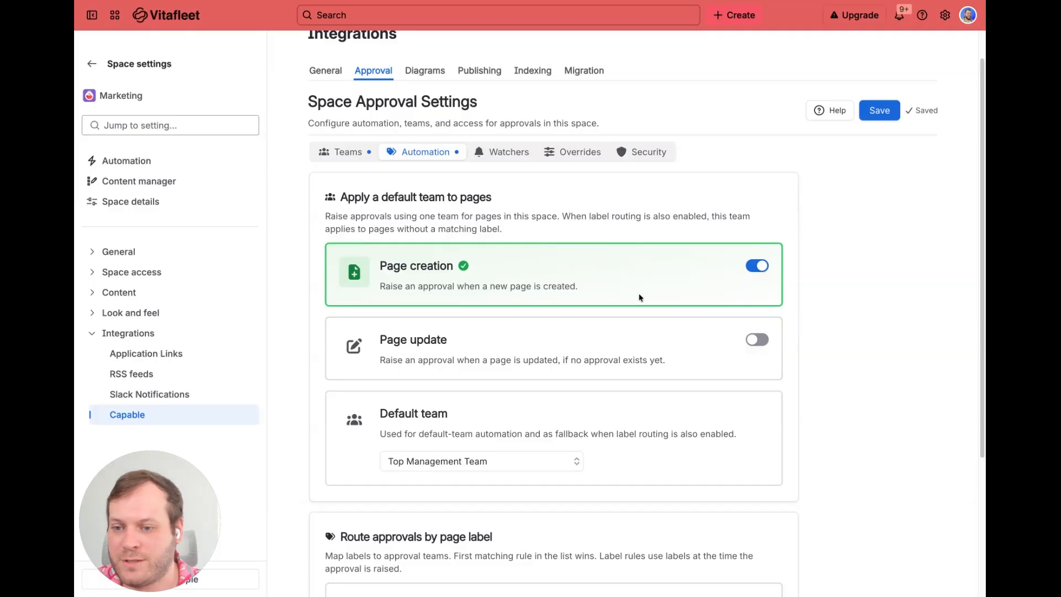
{"action": "left_click", "coordinate": [878, 111]}
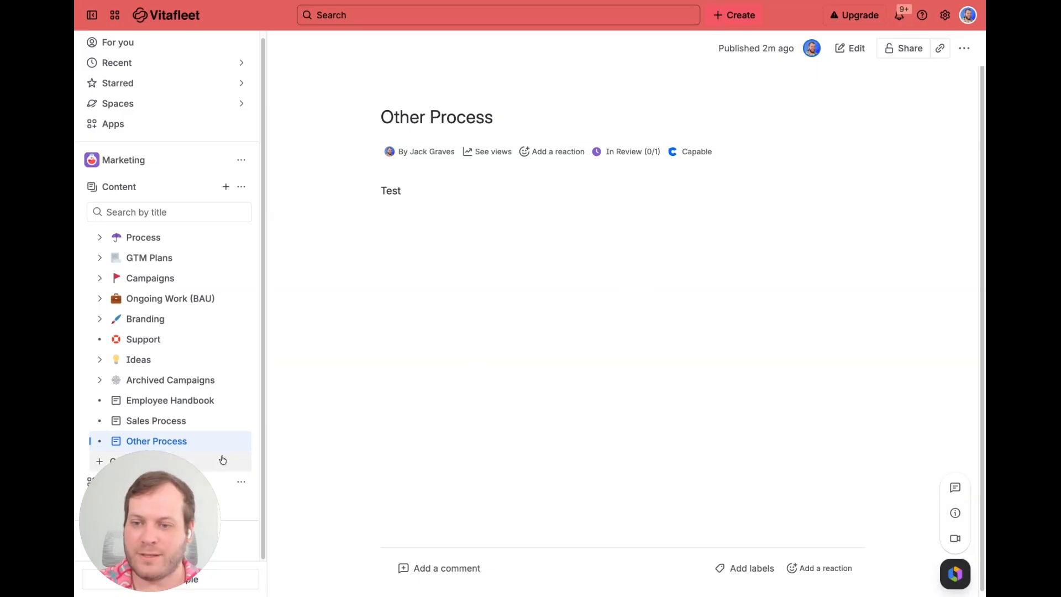
- Publish a new Marketing page titled "Automatic Approval Requests" with the text "Test" and open its automatically raised approval
{"action": "left_click", "coordinate": [223, 460]}
{"action": "left_click", "coordinate": [161, 368]}
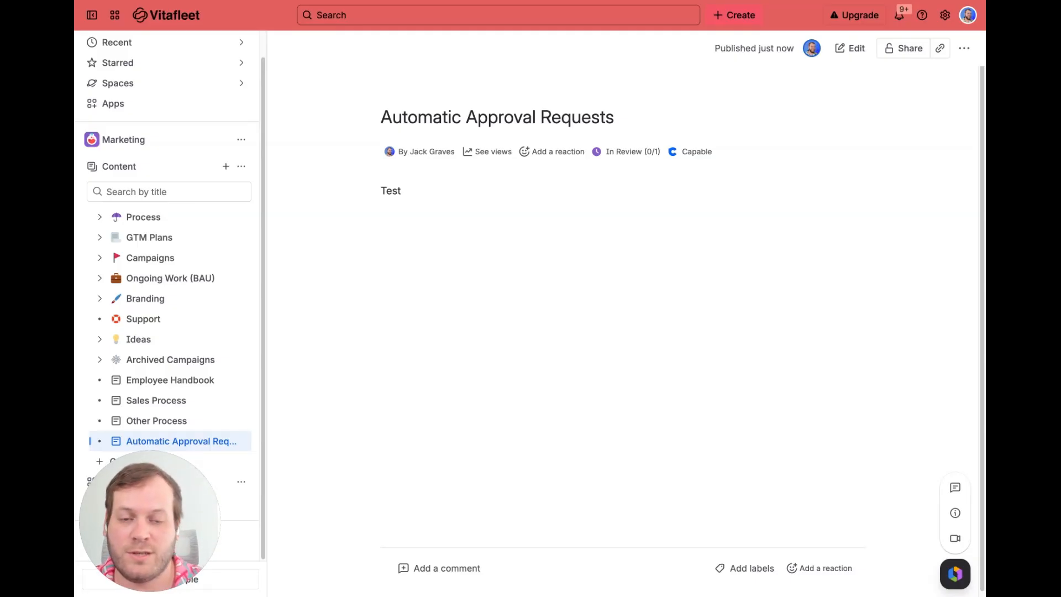
{"action": "left_click", "coordinate": [624, 151]}
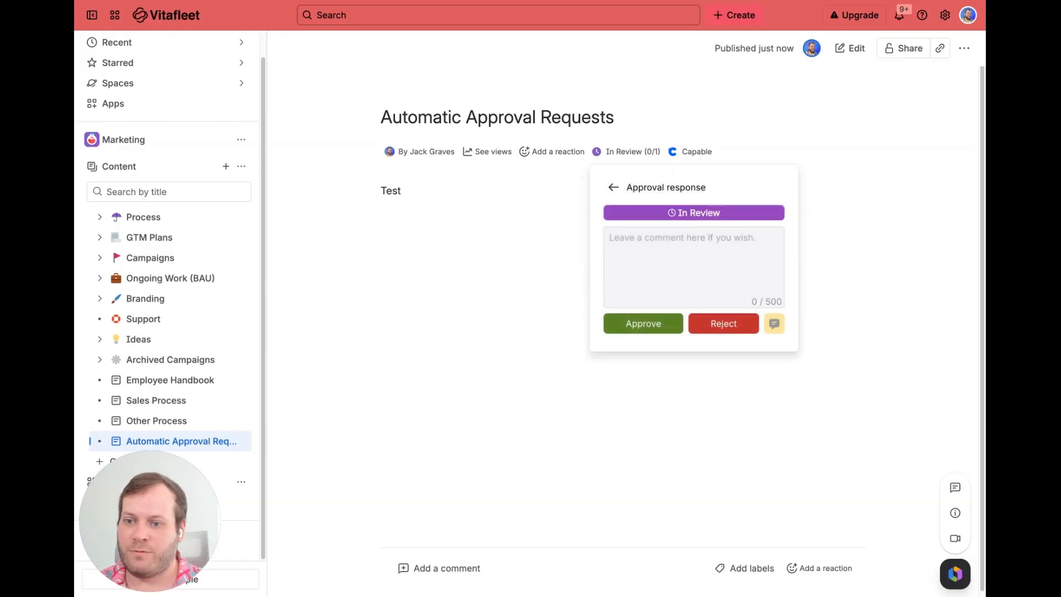
- Return to the approval overview of the Automatic Approval Requests page, respond with an approval, and close the overview
{"action": "left_click", "coordinate": [612, 188]}
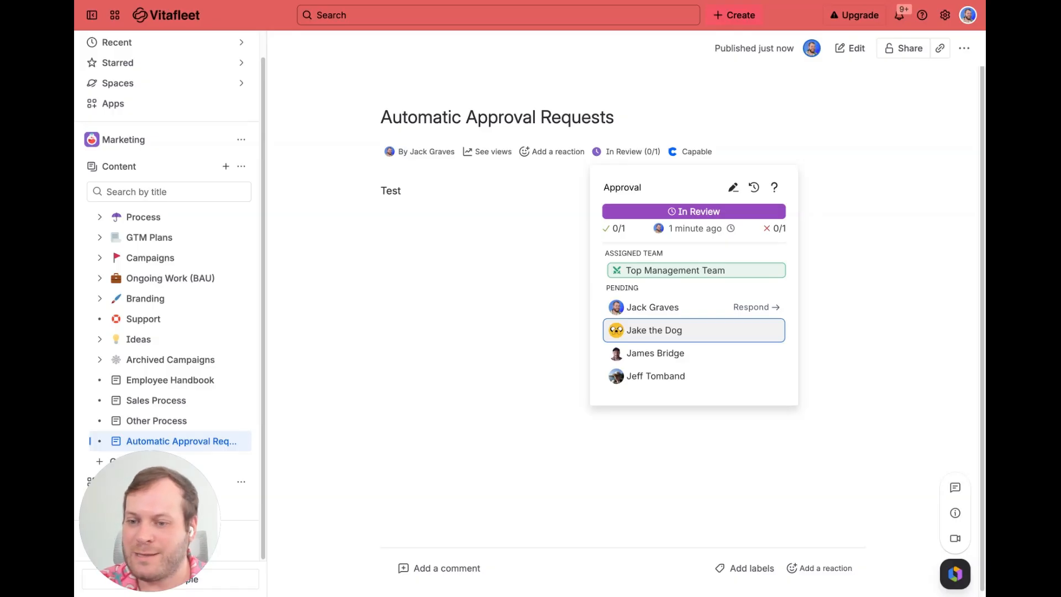
{"action": "left_click", "coordinate": [737, 308]}
{"action": "left_click", "coordinate": [645, 324]}
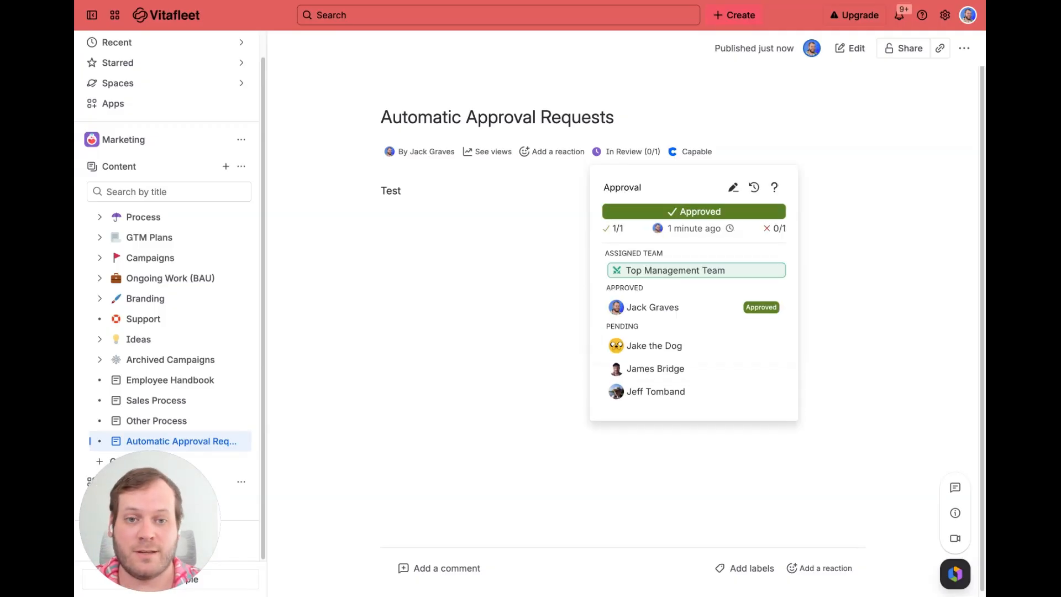
{"action": "left_click", "coordinate": [831, 184]}
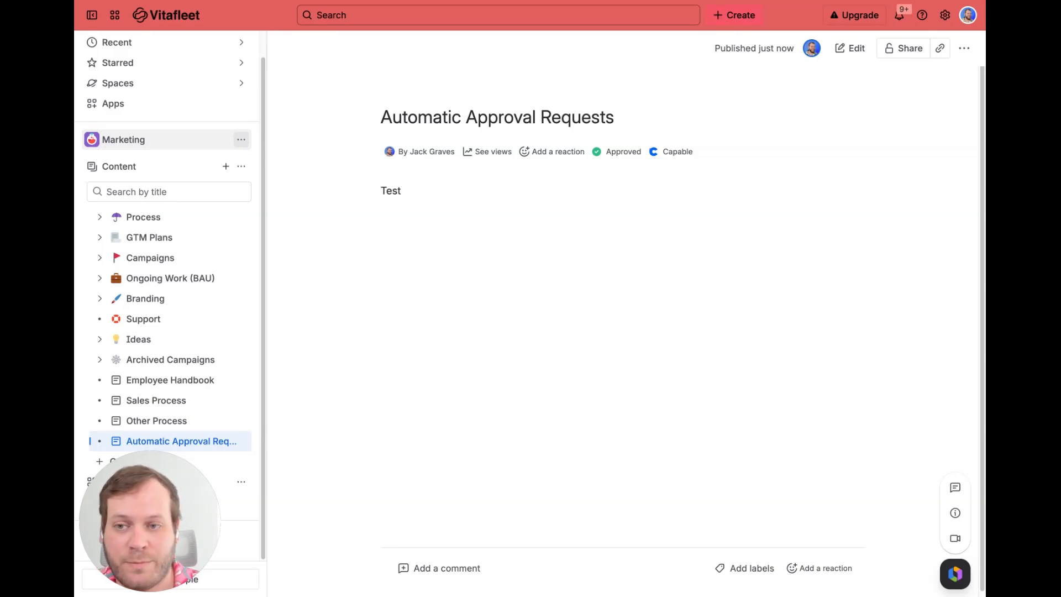
- Turn off default-team approvals on page creation in the Marketing space's Capable approval automation settings
{"action": "left_click", "coordinate": [241, 139]}
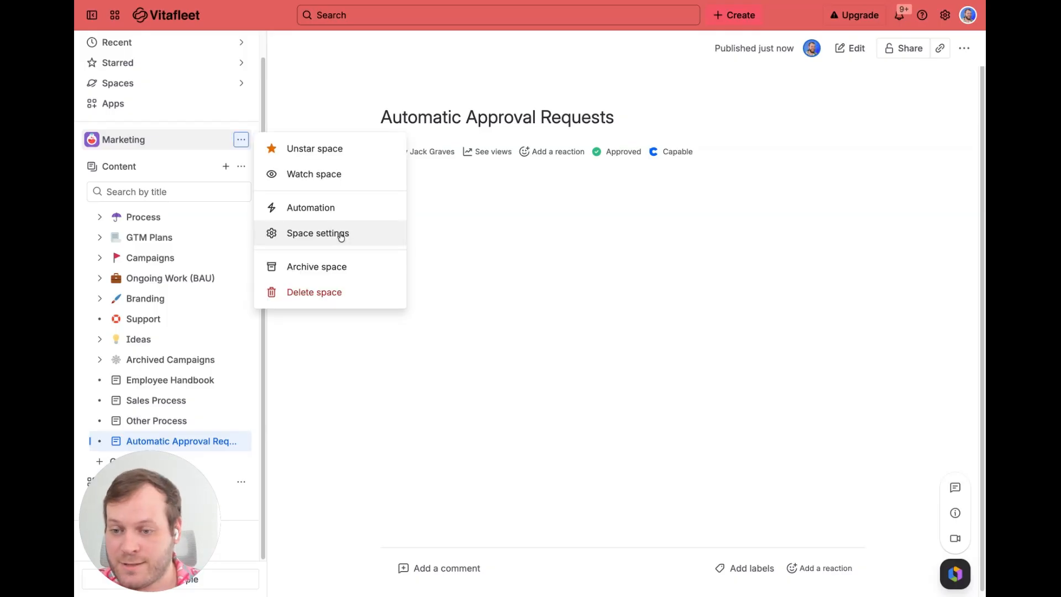
{"action": "left_click", "coordinate": [339, 238]}
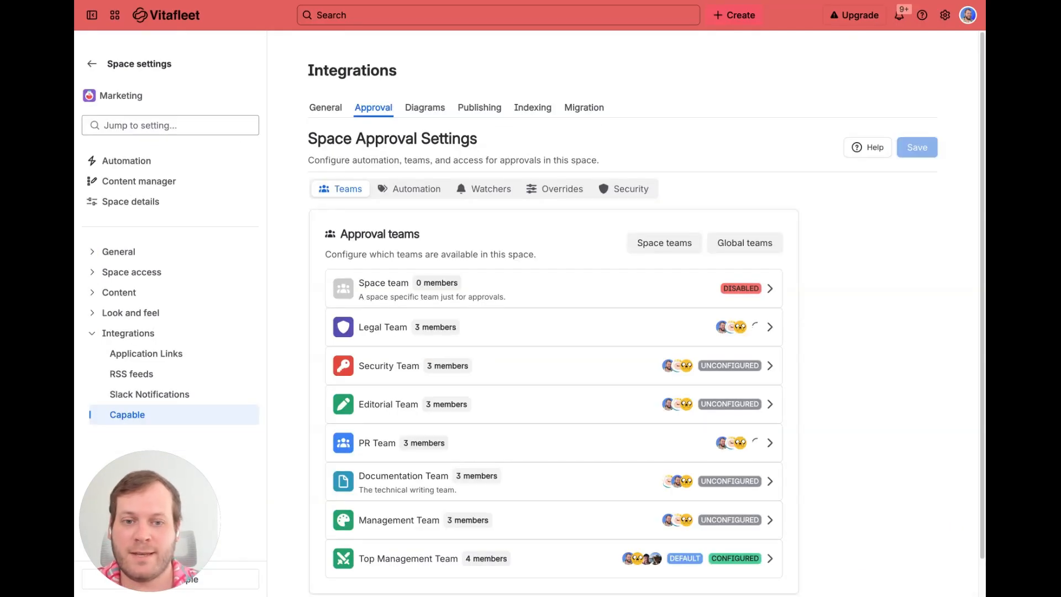
{"action": "left_click", "coordinate": [410, 193]}
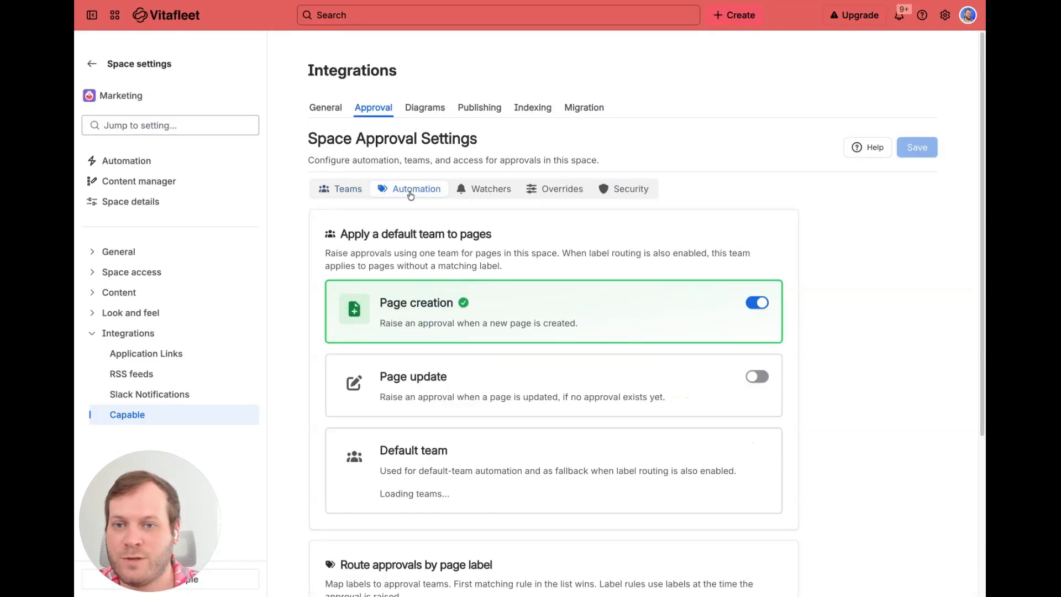
{"action": "scroll", "coordinate": [621, 270], "scroll_direction": "down", "scroll_amount": 2}
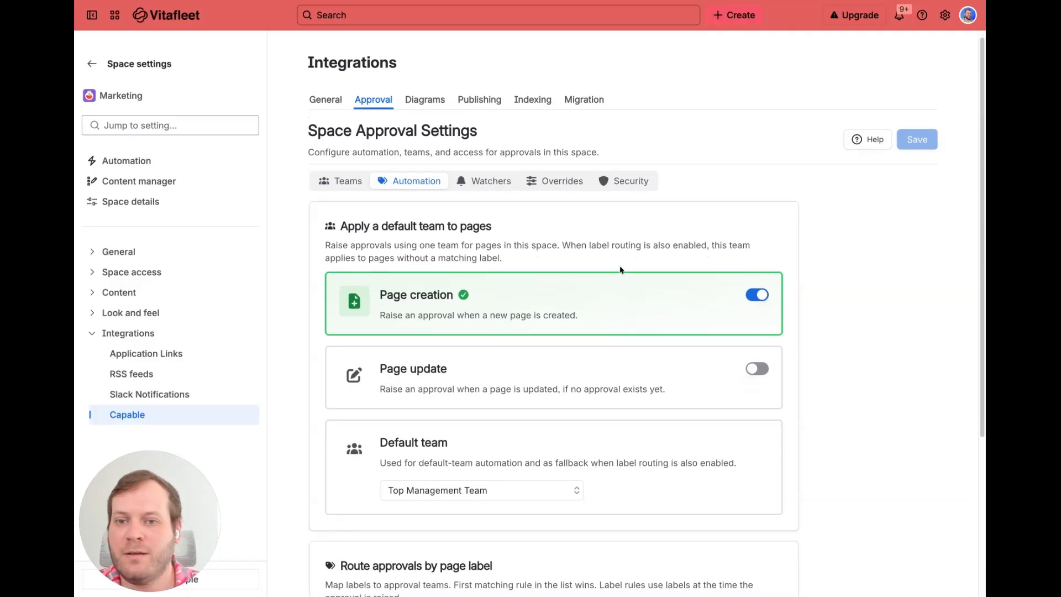
{"action": "mouse_move", "coordinate": [754, 194]}
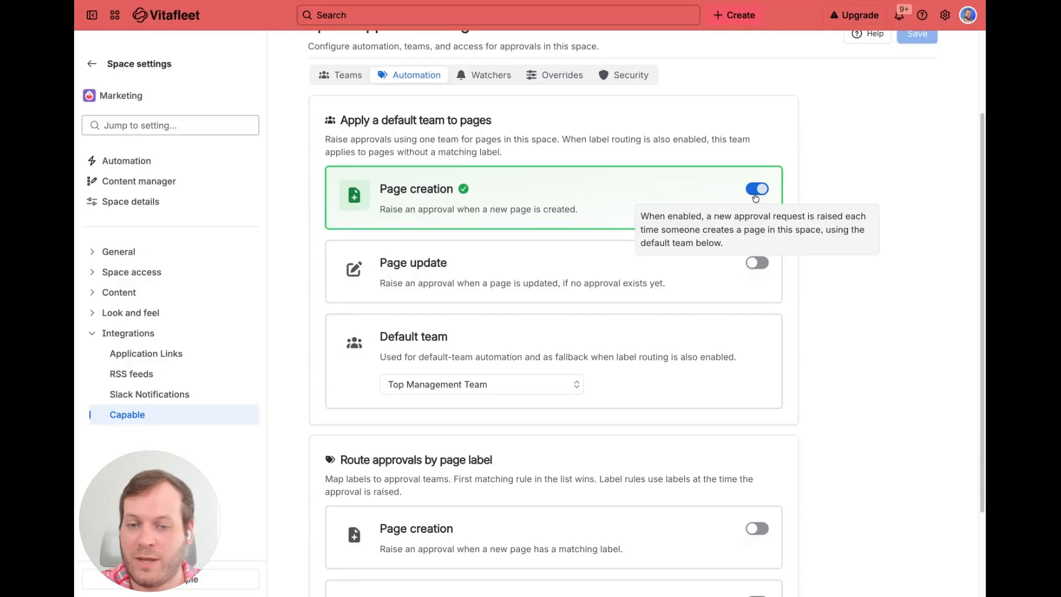
{"action": "left_click", "coordinate": [755, 193]}
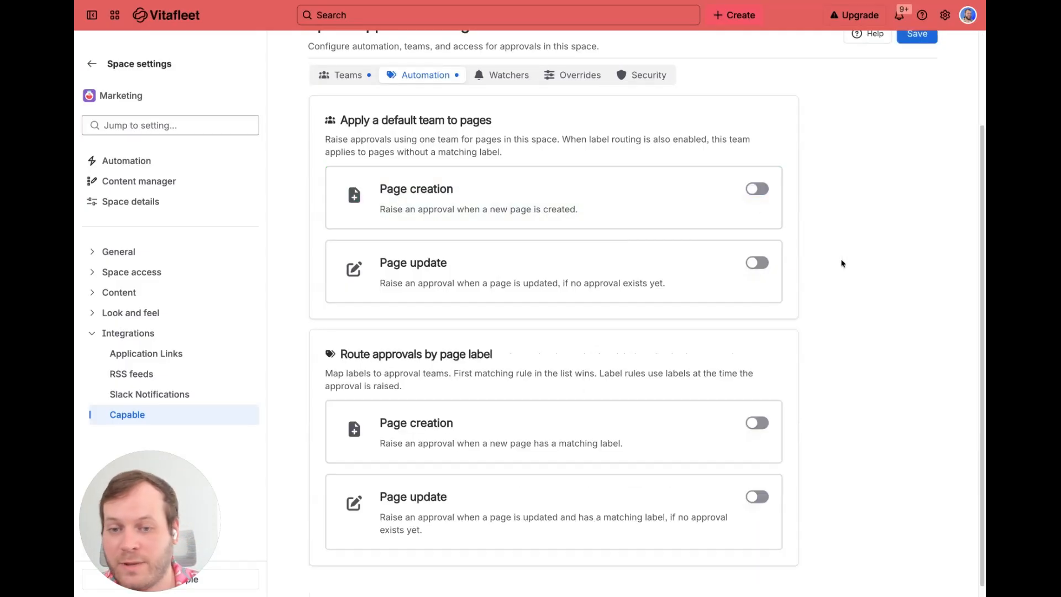
- Enable approval routing by page label for both page creation and page update
{"action": "scroll", "coordinate": [807, 324], "scroll_direction": "down", "scroll_amount": 1}
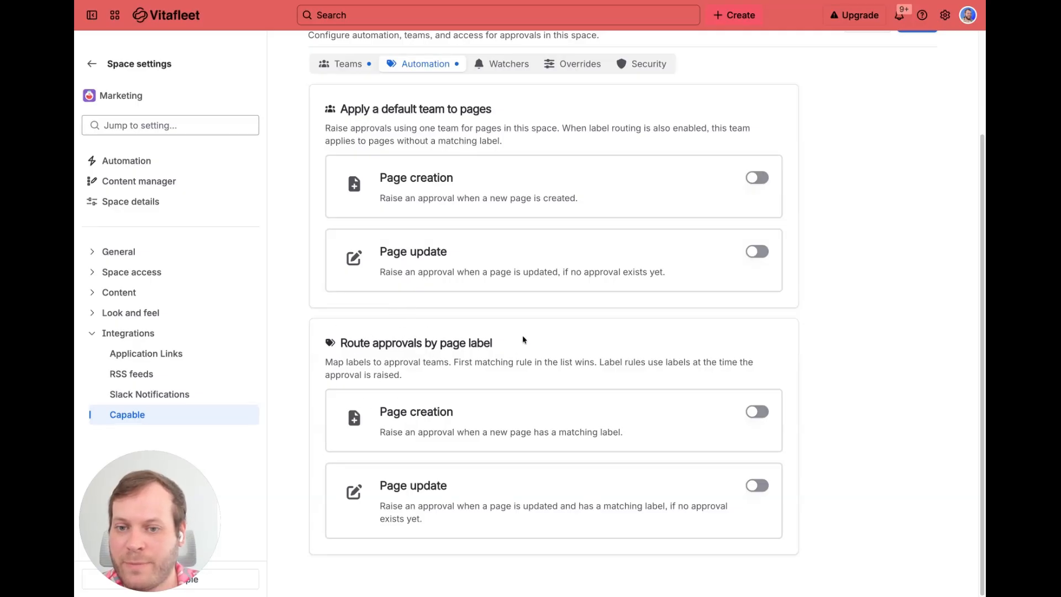
{"action": "left_click", "coordinate": [757, 412]}
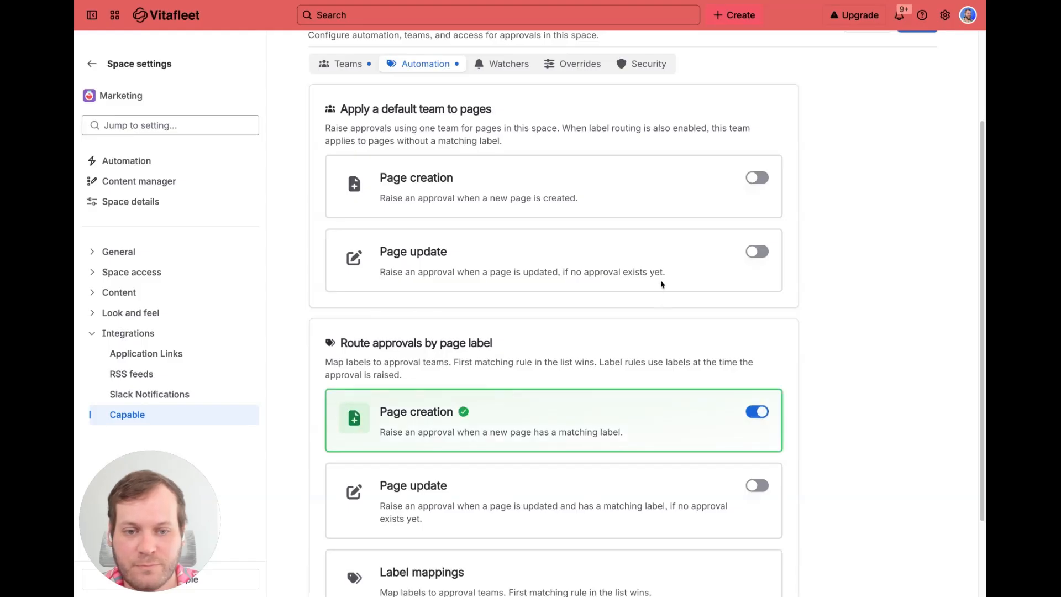
{"action": "left_click", "coordinate": [759, 380]}
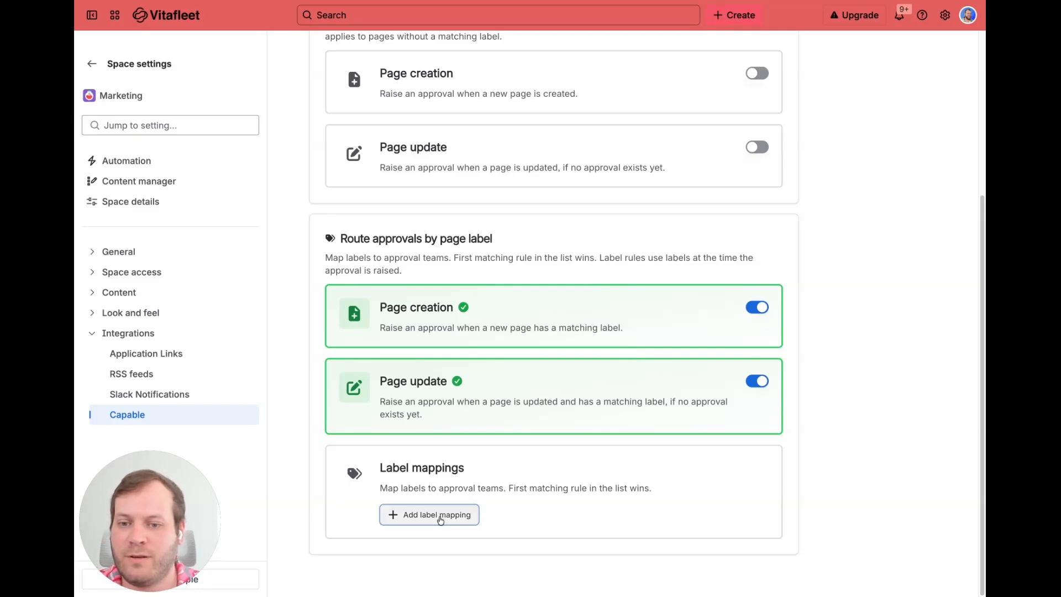
- Add a label mapping from meeting-notes to the Top Management Team and save the approval settings
{"action": "left_click", "coordinate": [409, 516]}
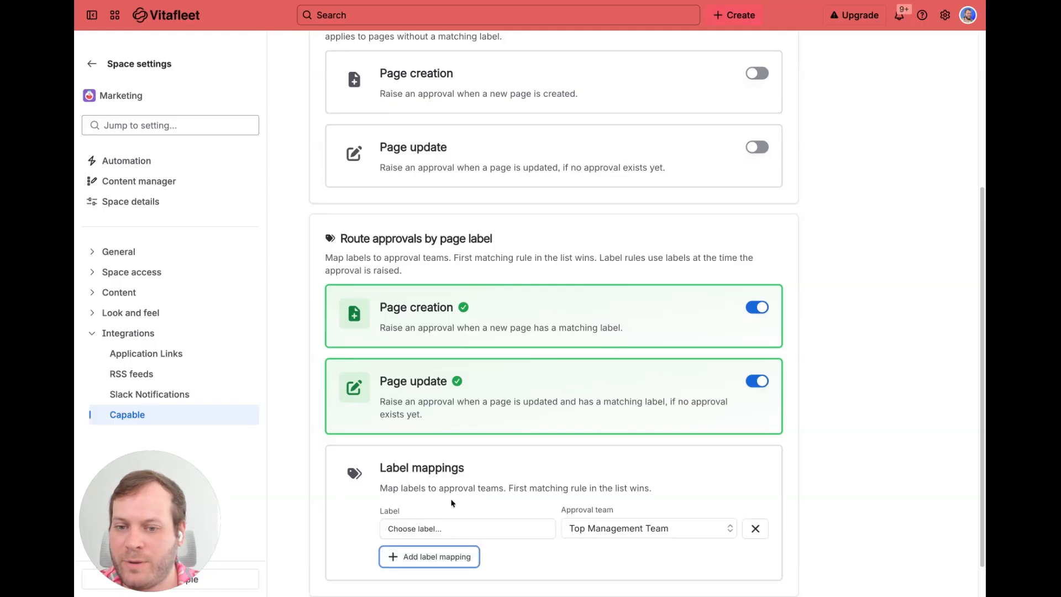
{"action": "left_click", "coordinate": [470, 494]}
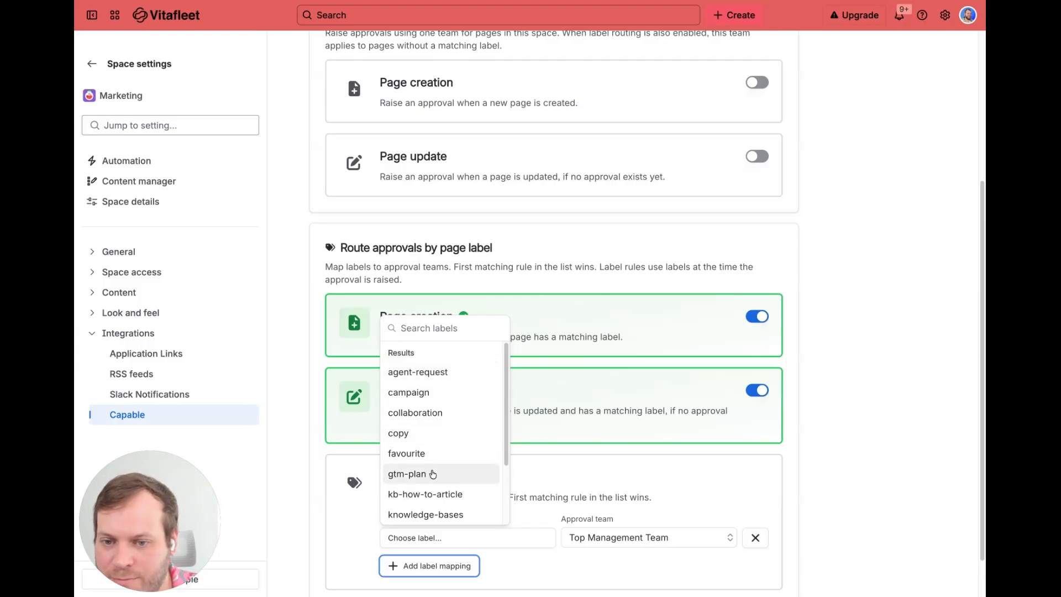
{"action": "scroll", "coordinate": [434, 469], "scroll_direction": "down", "scroll_amount": 2}
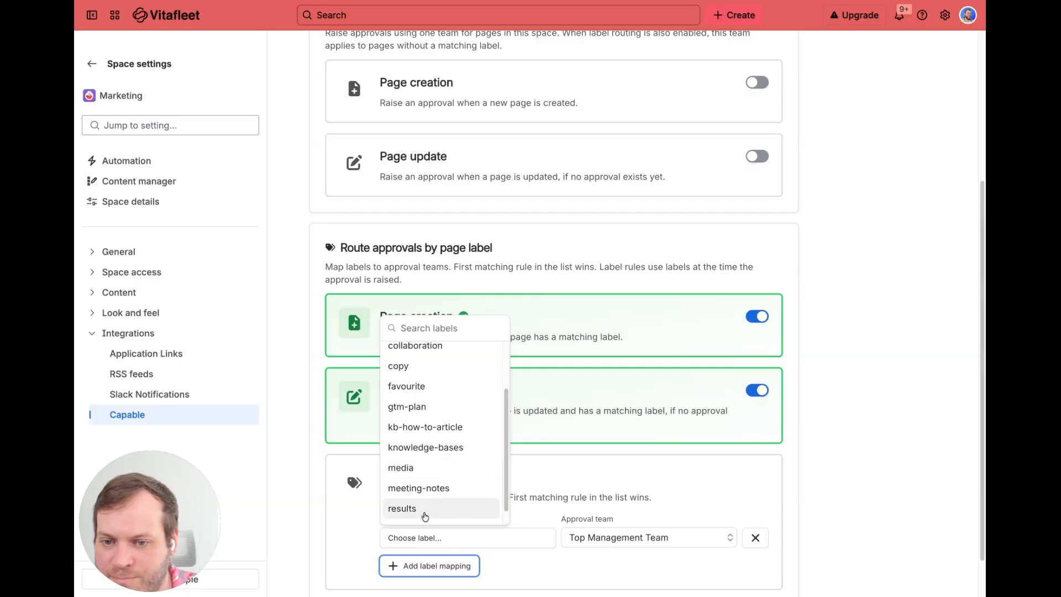
{"action": "left_click", "coordinate": [424, 488]}
{"action": "left_click", "coordinate": [637, 539]}
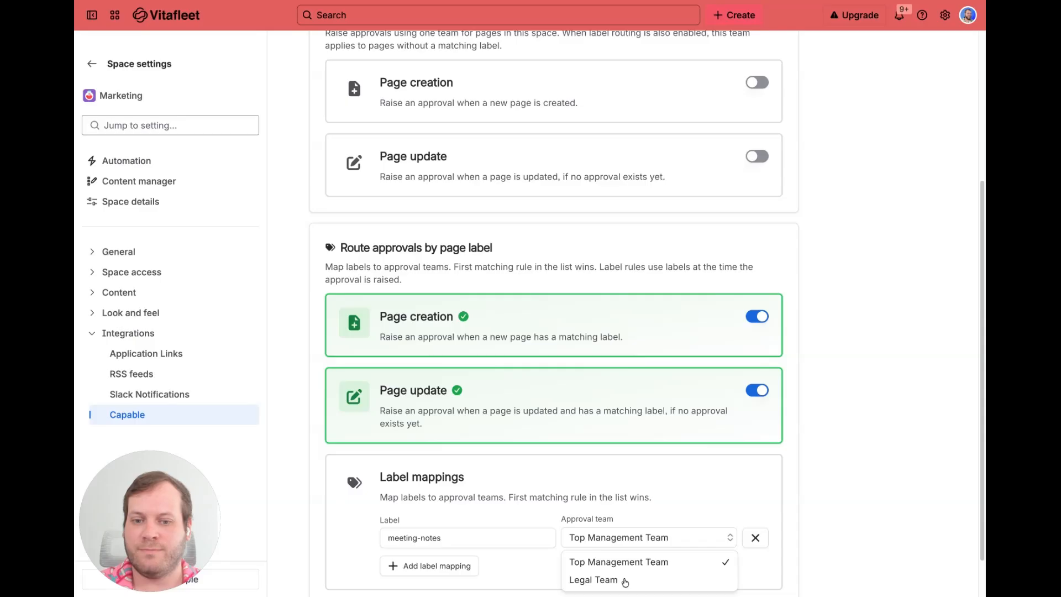
{"action": "left_click", "coordinate": [628, 568]}
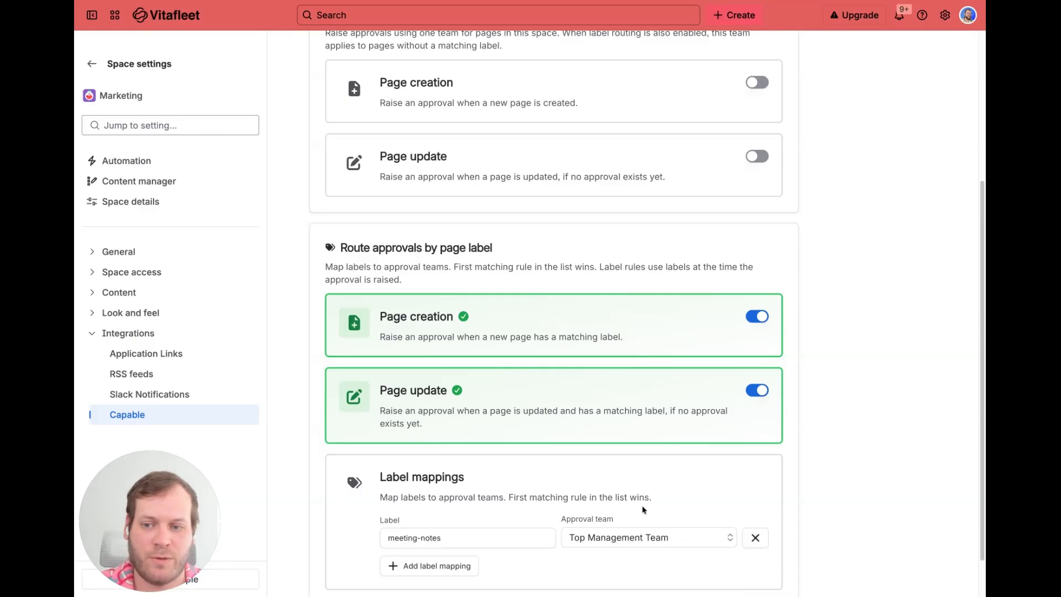
{"action": "scroll", "coordinate": [679, 500], "scroll_direction": "down", "scroll_amount": 1}
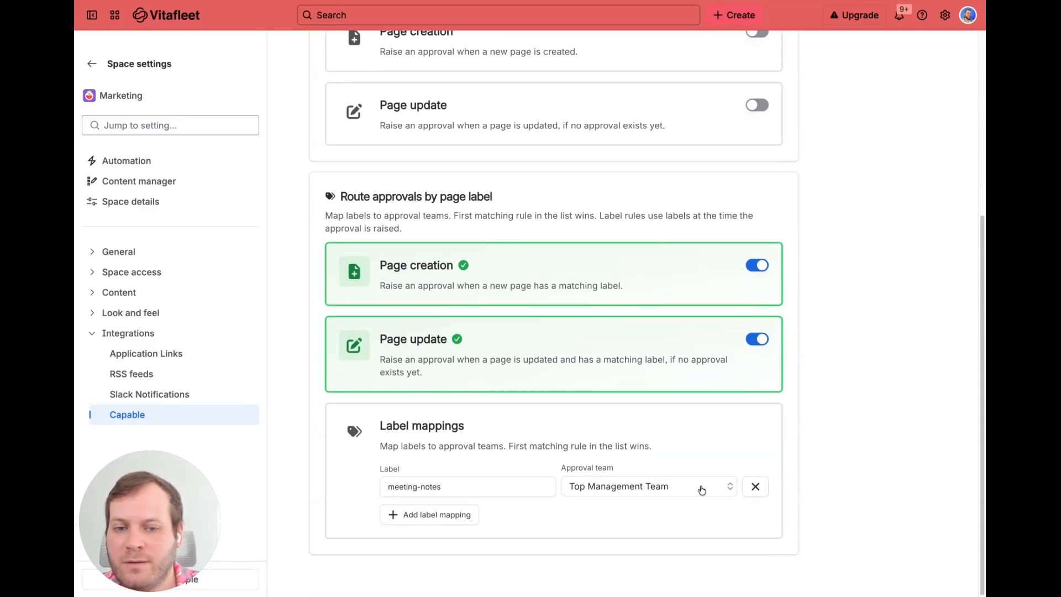
{"action": "scroll", "coordinate": [840, 240], "scroll_direction": "up", "scroll_amount": 5}
{"action": "left_click", "coordinate": [917, 148]}
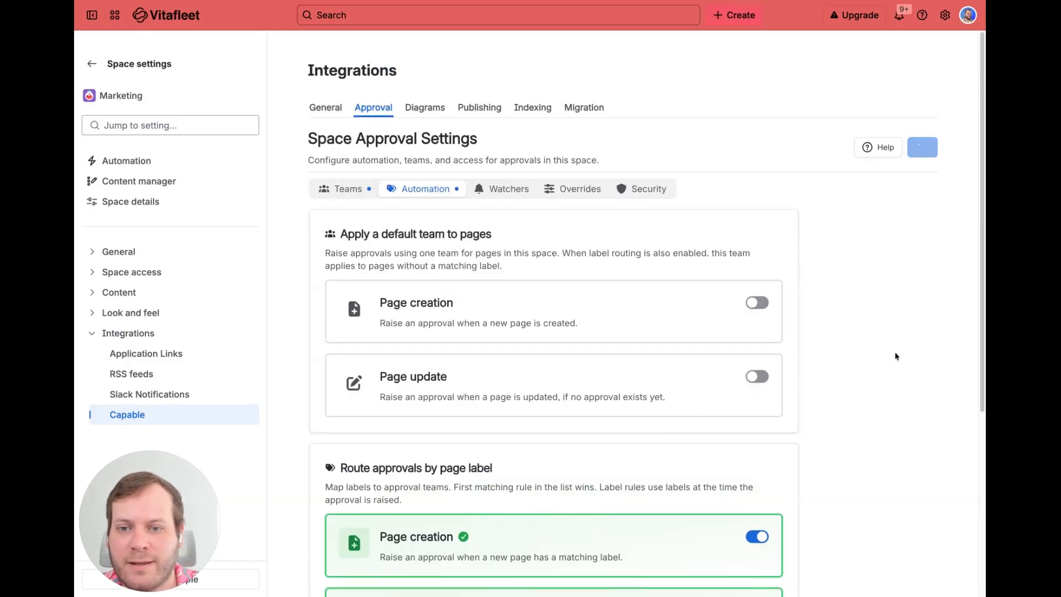
- Add a second label mapping from campaign to the Legal Team and save the approval settings
{"action": "scroll", "coordinate": [515, 464], "scroll_direction": "down", "scroll_amount": 5}
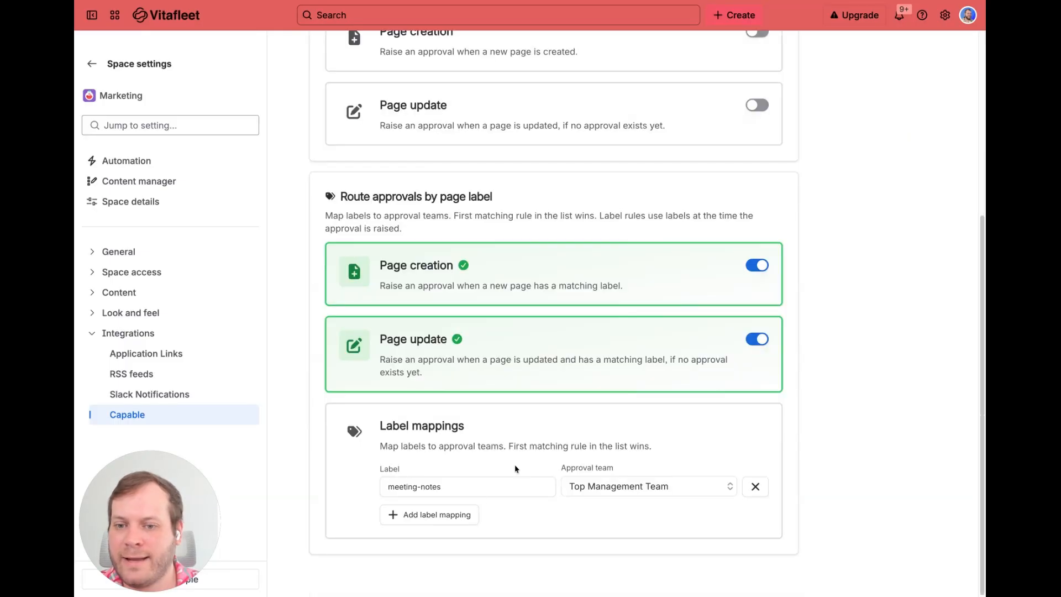
{"action": "left_click", "coordinate": [437, 521]}
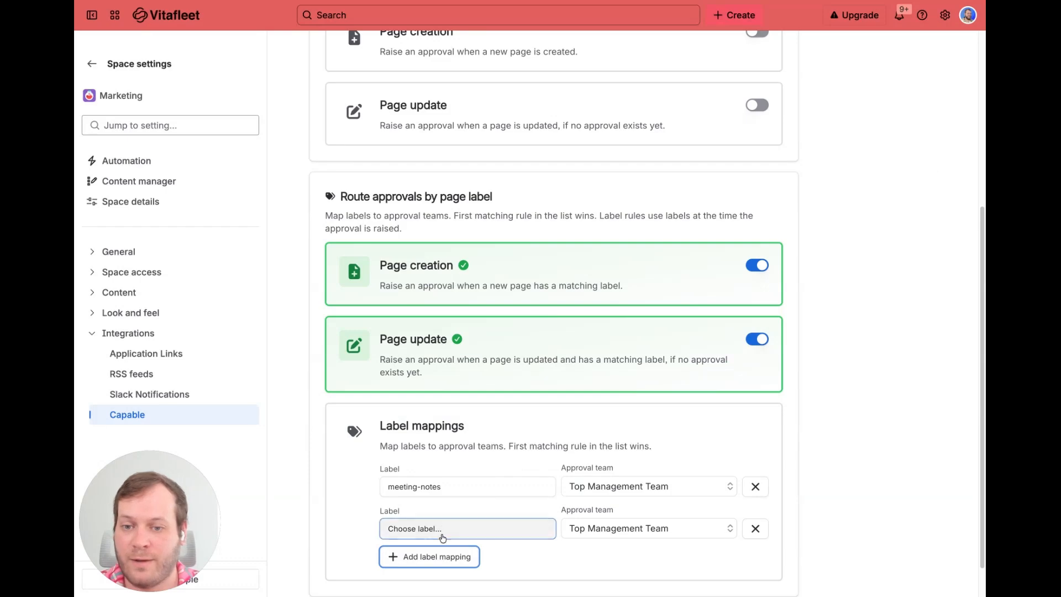
{"action": "left_click", "coordinate": [437, 527]}
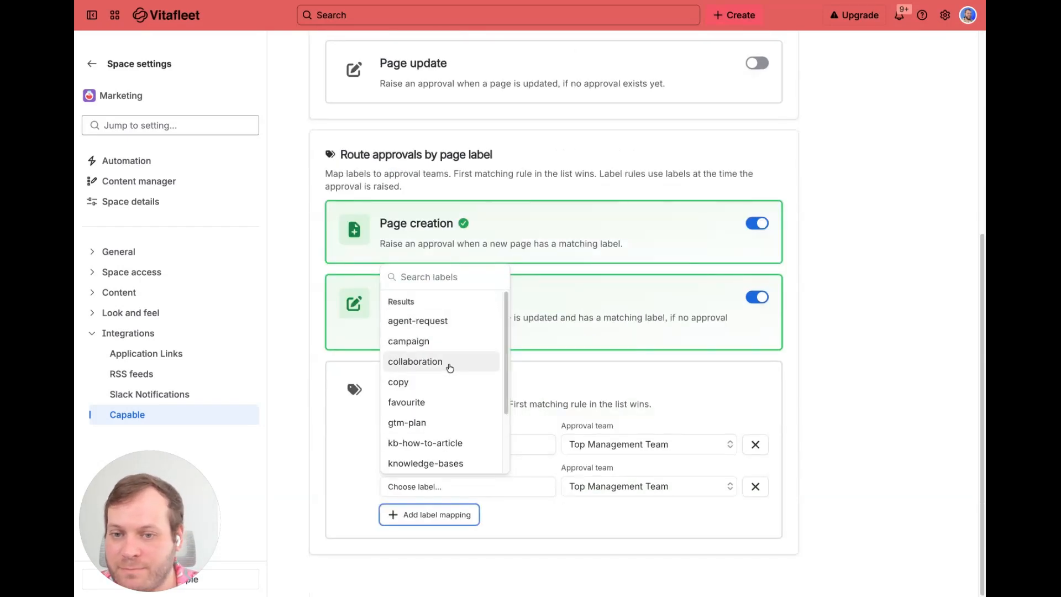
{"action": "left_click", "coordinate": [420, 342]}
{"action": "left_click", "coordinate": [635, 487]}
{"action": "left_click", "coordinate": [608, 533]}
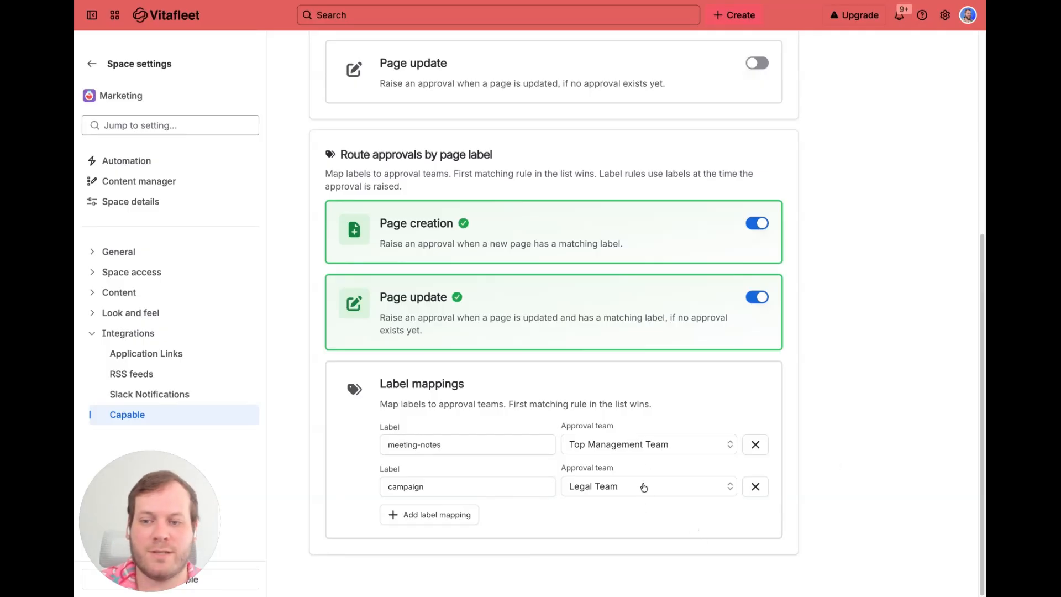
{"action": "scroll", "coordinate": [701, 380], "scroll_direction": "up", "scroll_amount": 6}
{"action": "scroll", "coordinate": [844, 353], "scroll_direction": "down", "scroll_amount": 2}
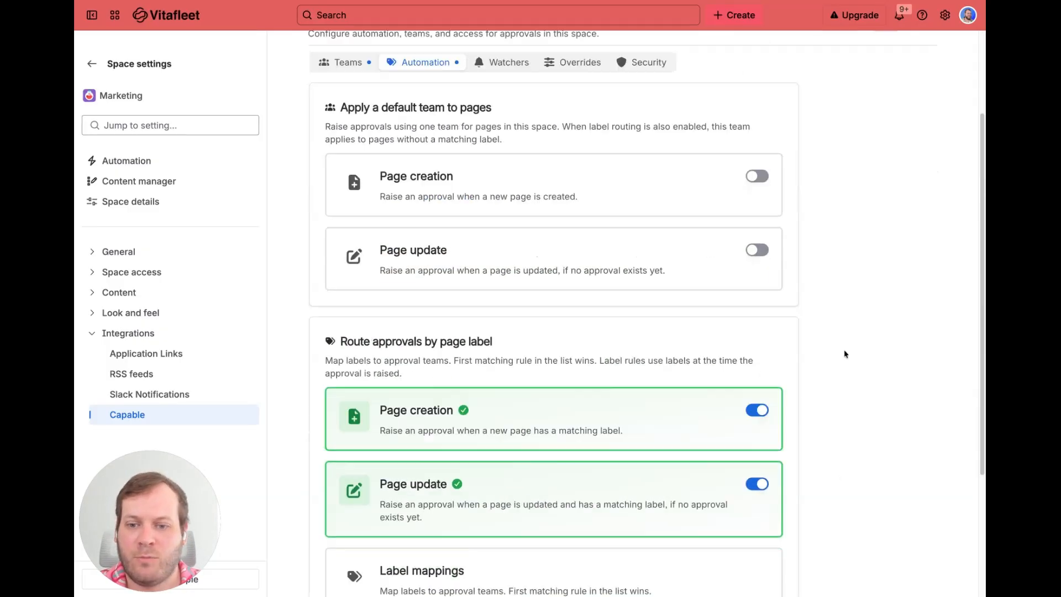
{"action": "scroll", "coordinate": [836, 351], "scroll_direction": "down", "scroll_amount": 3}
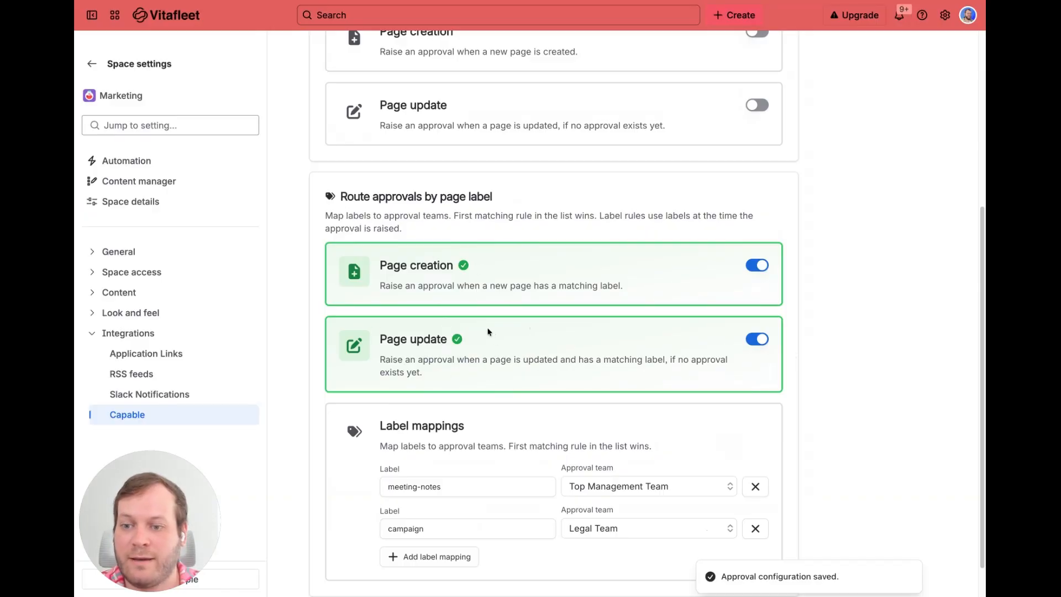
- Leave the space settings and create a new Marketing page titled "Legal Document"
{"action": "left_click", "coordinate": [91, 63]}
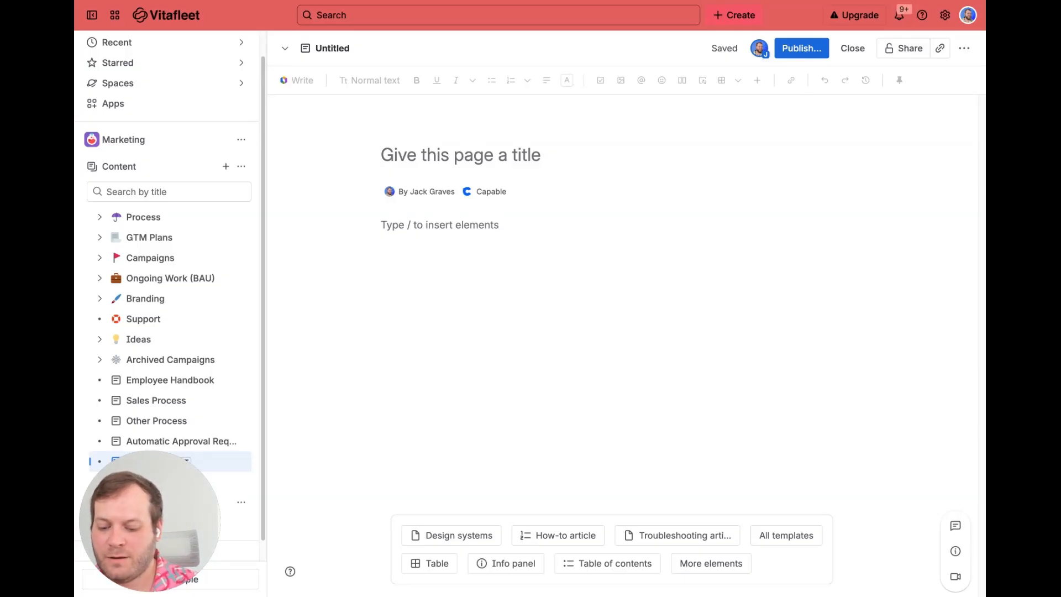
{"action": "type", "text": "Legal"}
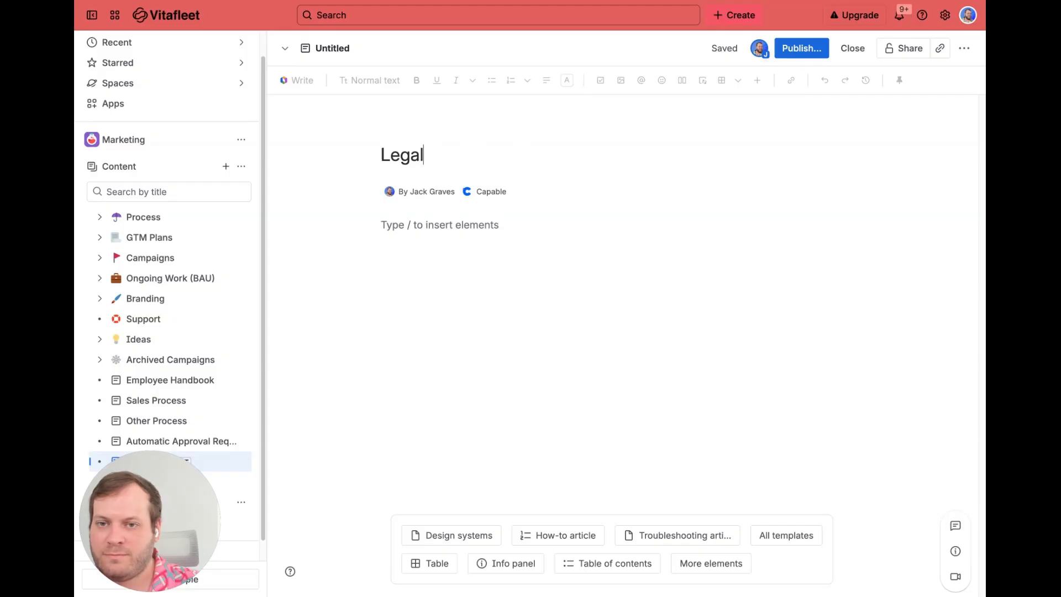
{"action": "type", "text": " Docujem"}
{"action": "key", "text": "BackSpace"}
{"action": "key", "text": "BackSpace"}
{"action": "key", "text": "BackSpace"}
{"action": "type", "text": "ment"}
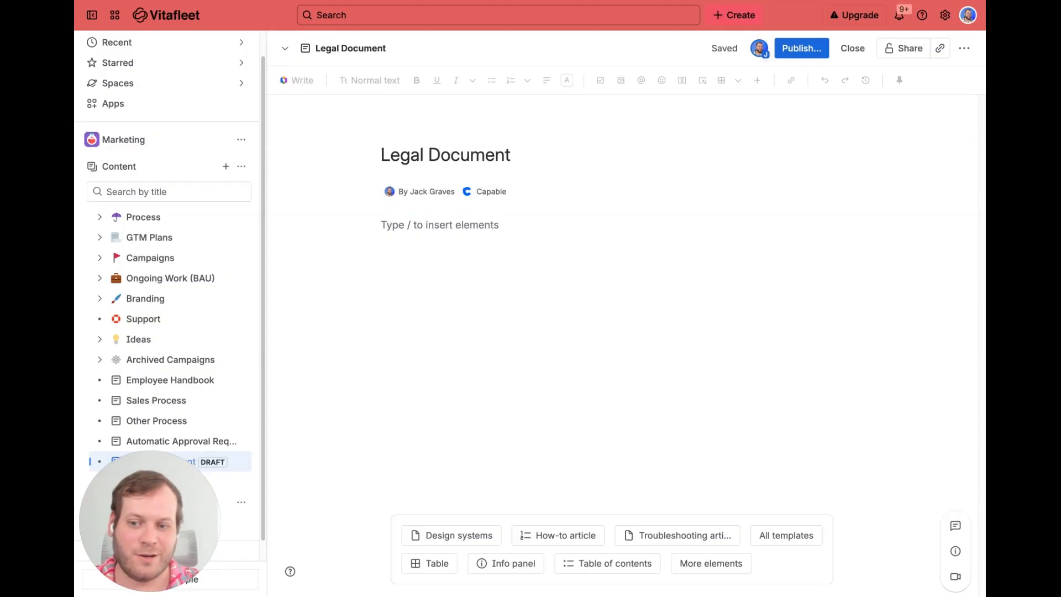
- Add the campaign label to the Legal Document draft and publish it with the text "This is a test"
{"action": "left_click", "coordinate": [957, 555]}
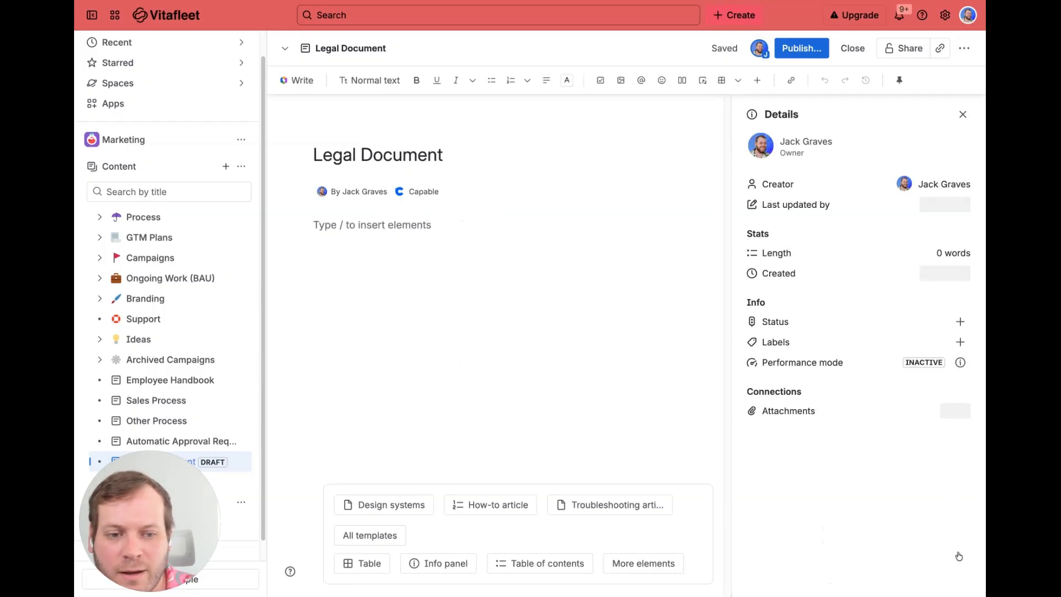
{"action": "left_click", "coordinate": [959, 321]}
{"action": "left_click", "coordinate": [522, 117]}
{"action": "type", "text": "campa"}
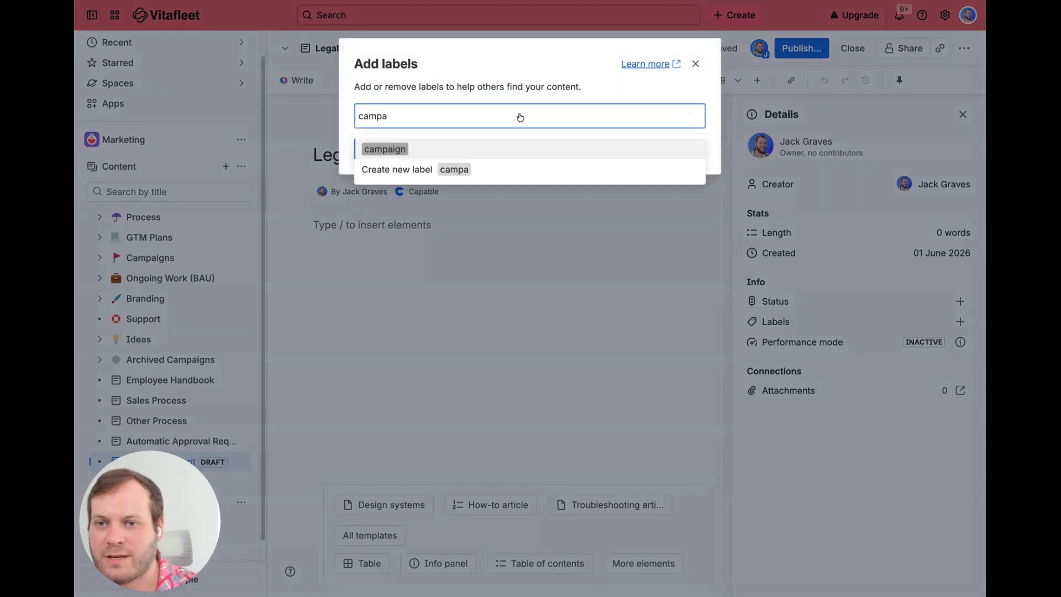
{"action": "left_click", "coordinate": [504, 148]}
{"action": "left_click", "coordinate": [684, 148]}
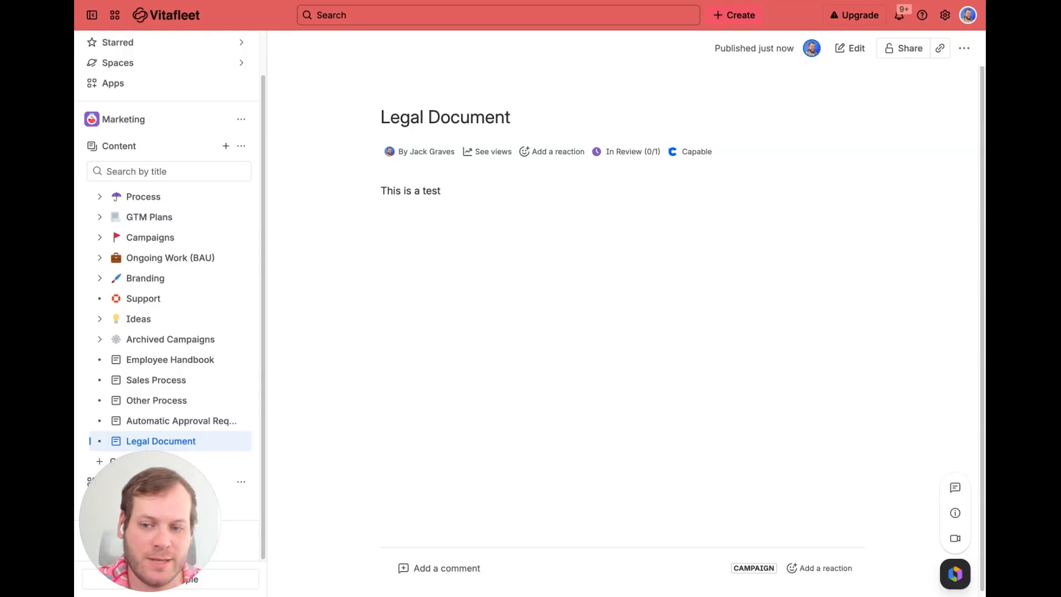
- Check which team is assigned in the Legal Document page's approval, and close the approval overview
{"action": "left_click", "coordinate": [631, 158]}
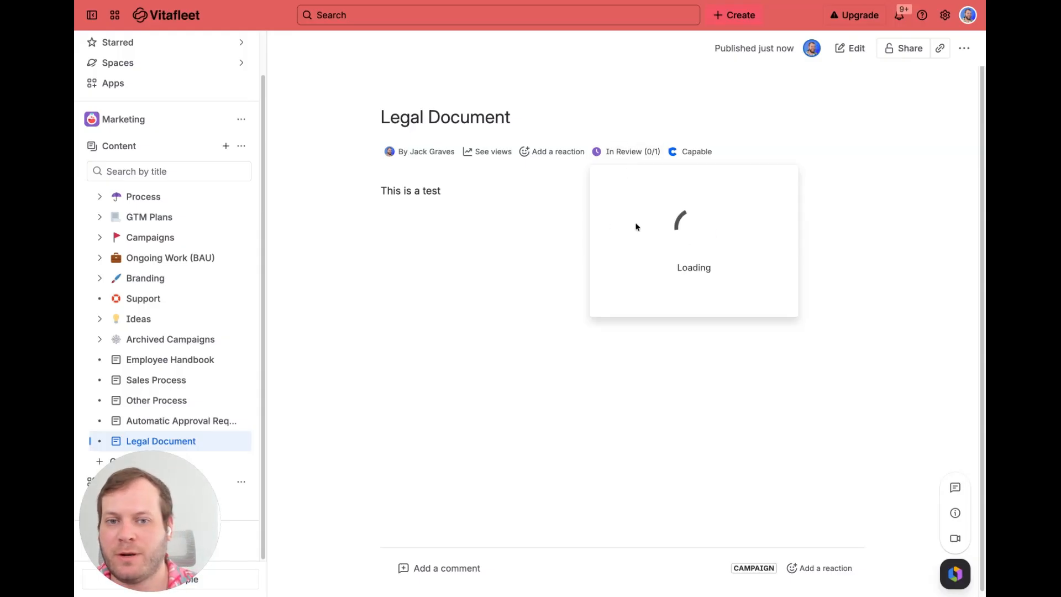
{"action": "left_click", "coordinate": [610, 185]}
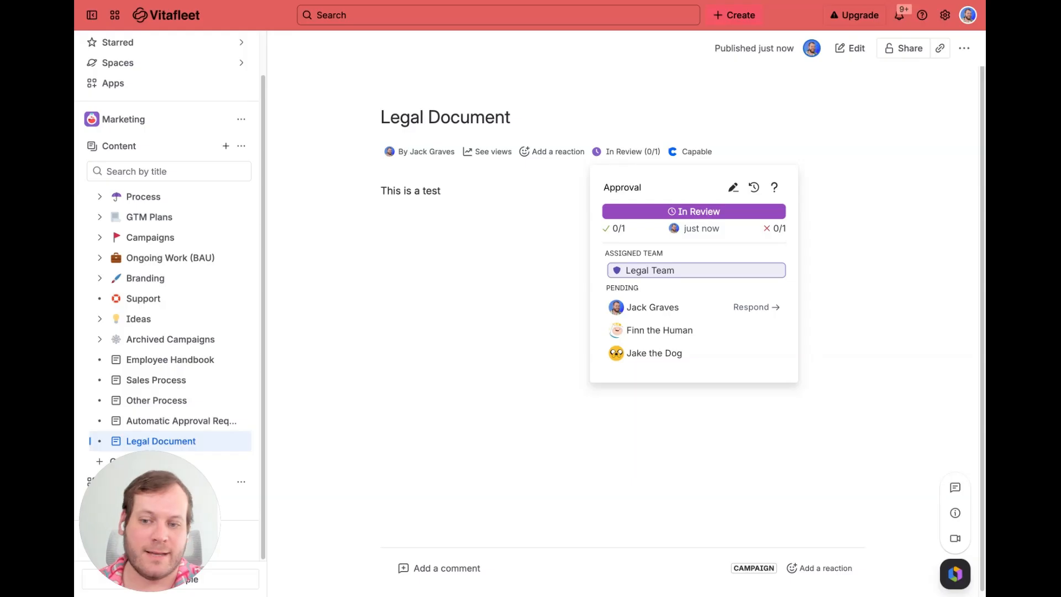
{"action": "left_click", "coordinate": [507, 293]}
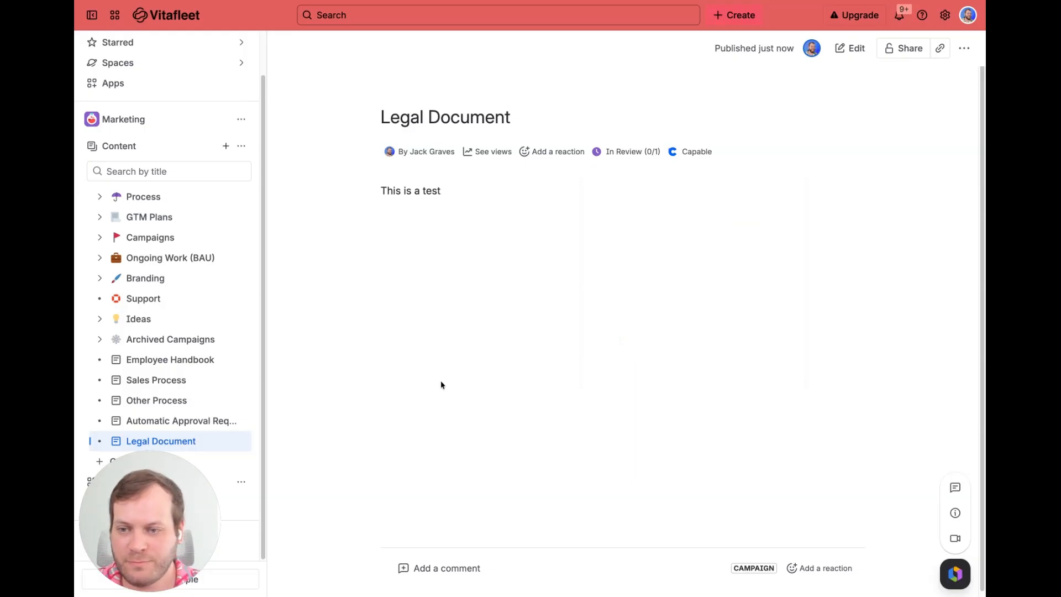
- Create a Marketing page titled "Other Page" with the text "Test" and publish it under Marketing Home
{"action": "left_click", "coordinate": [230, 462]}
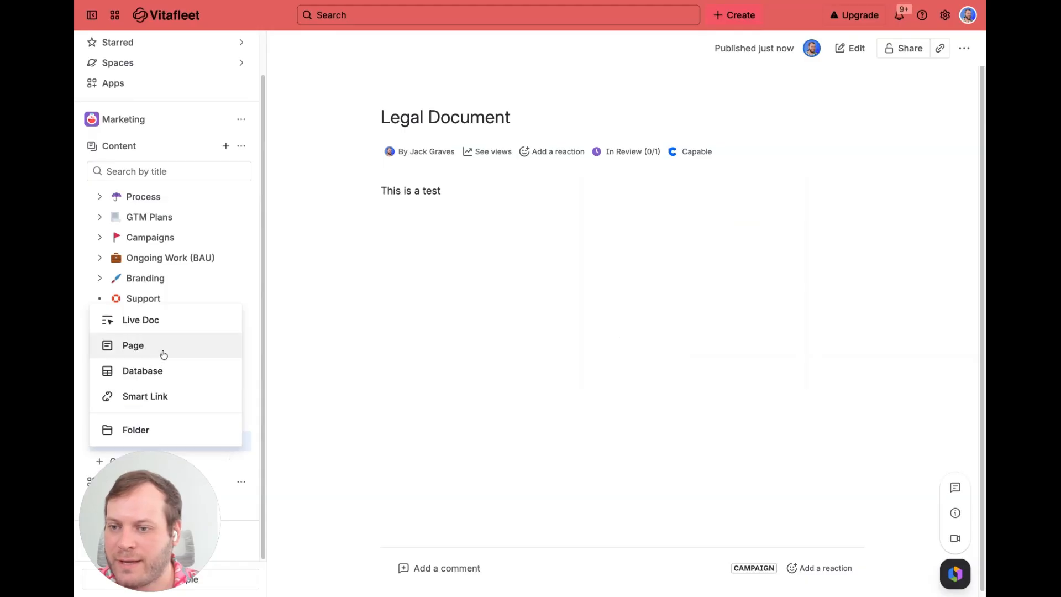
{"action": "left_click", "coordinate": [160, 353]}
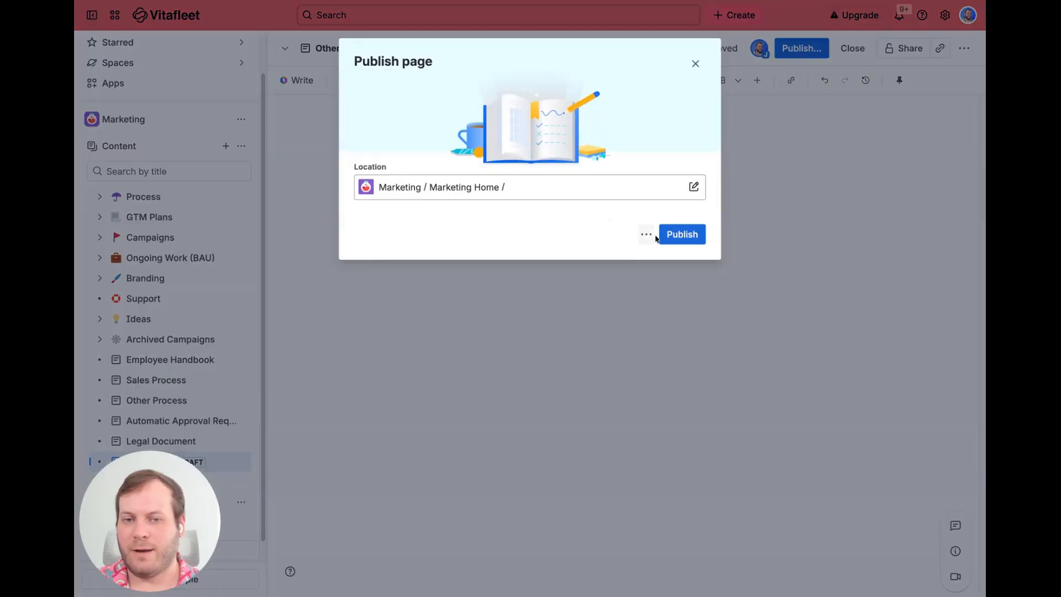
{"action": "left_click", "coordinate": [669, 232]}
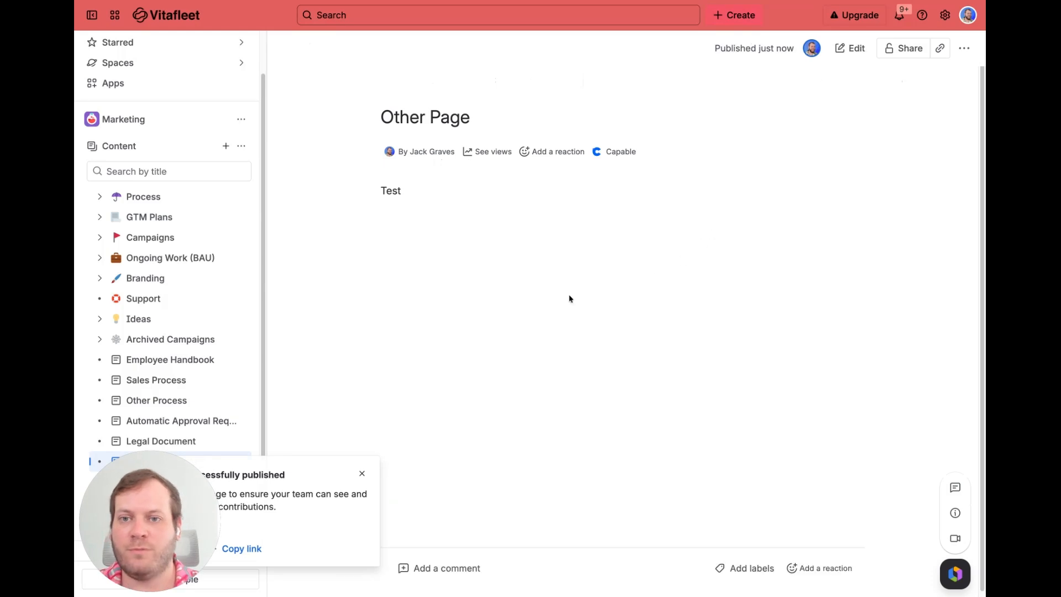
{"action": "left_click", "coordinate": [362, 473]}
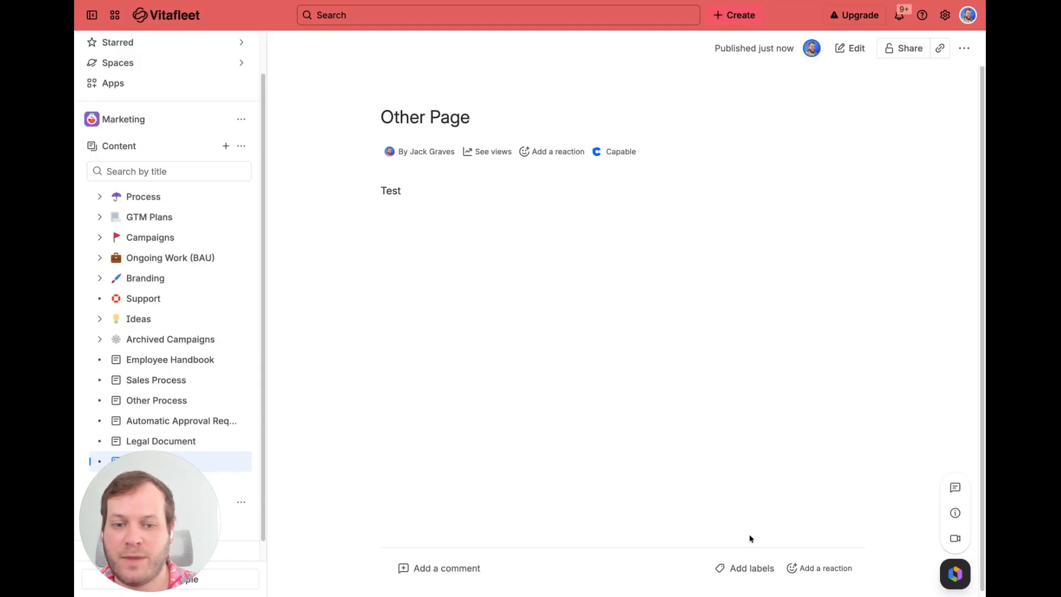
- Add the meeting-notes label to the published Other Page
{"action": "left_click", "coordinate": [750, 569]}
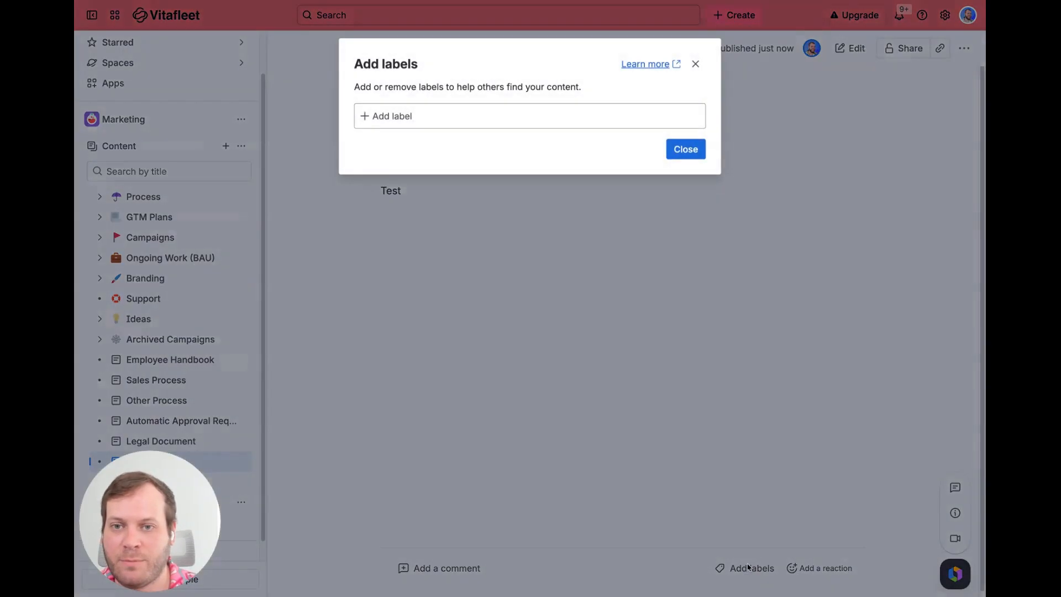
{"action": "left_click", "coordinate": [452, 117]}
{"action": "type", "text": "meeti"}
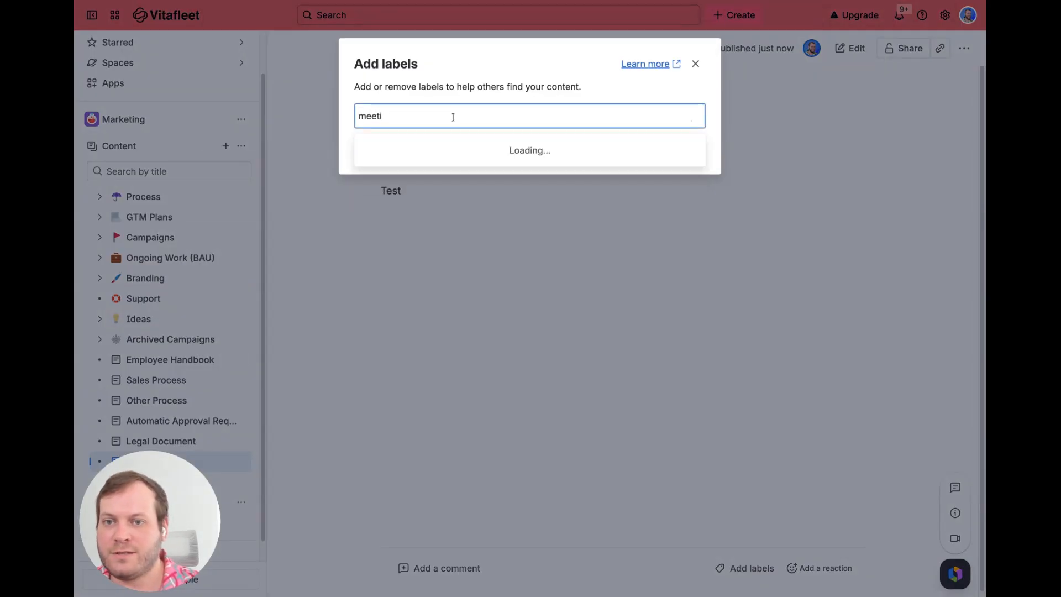
{"action": "key", "text": "Return"}
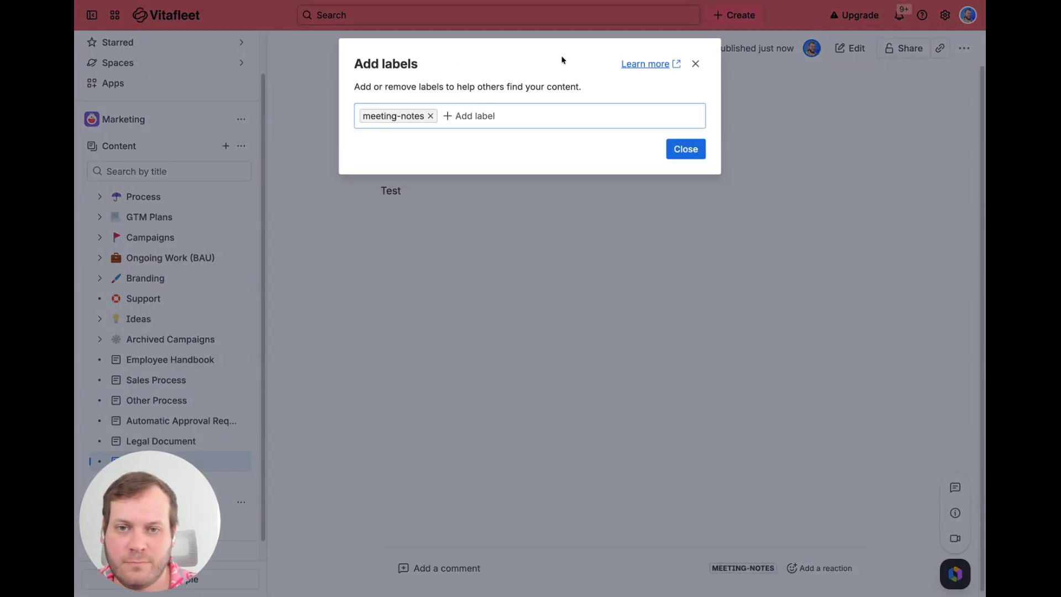
{"action": "left_click", "coordinate": [691, 149]}
- Edit Other Page to add a second line reading "Test" and publish the update
{"action": "left_click", "coordinate": [869, 50]}
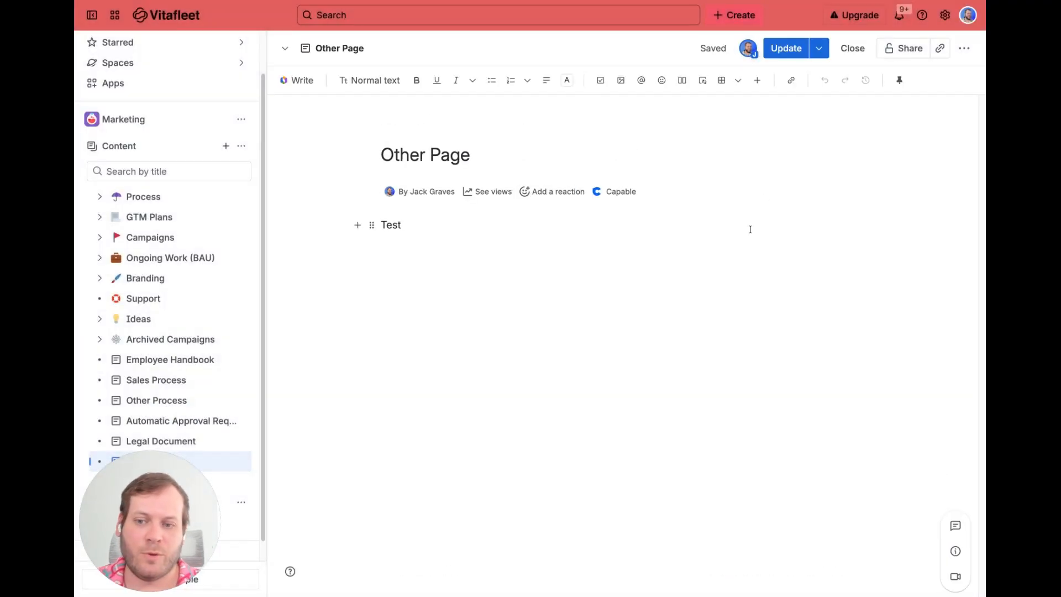
{"action": "left_click", "coordinate": [611, 248]}
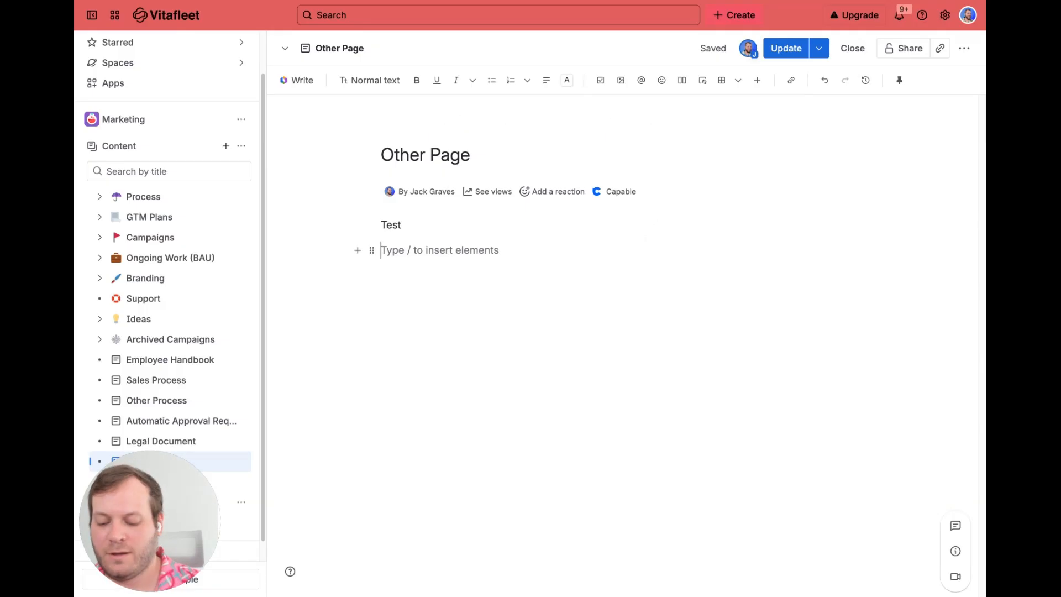
{"action": "type", "text": "Test"}
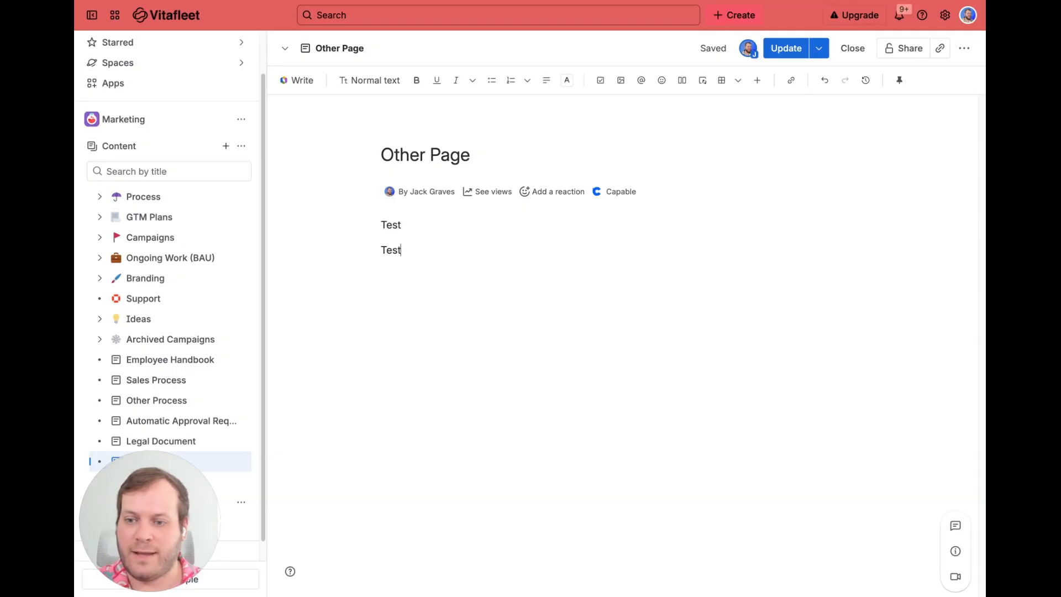
{"action": "left_click", "coordinate": [784, 48]}
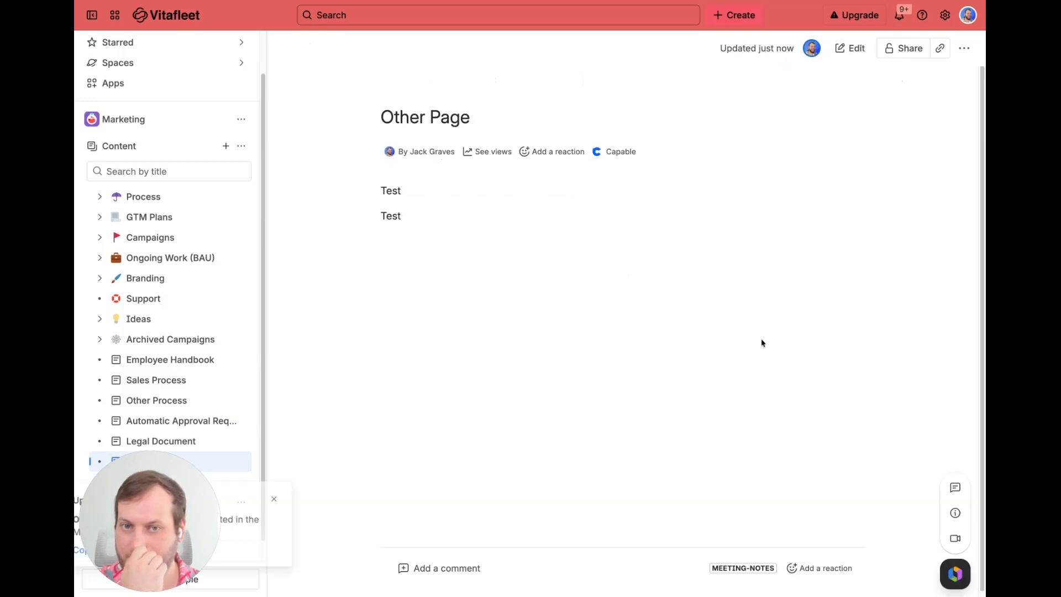
{"action": "left_click", "coordinate": [363, 499]}
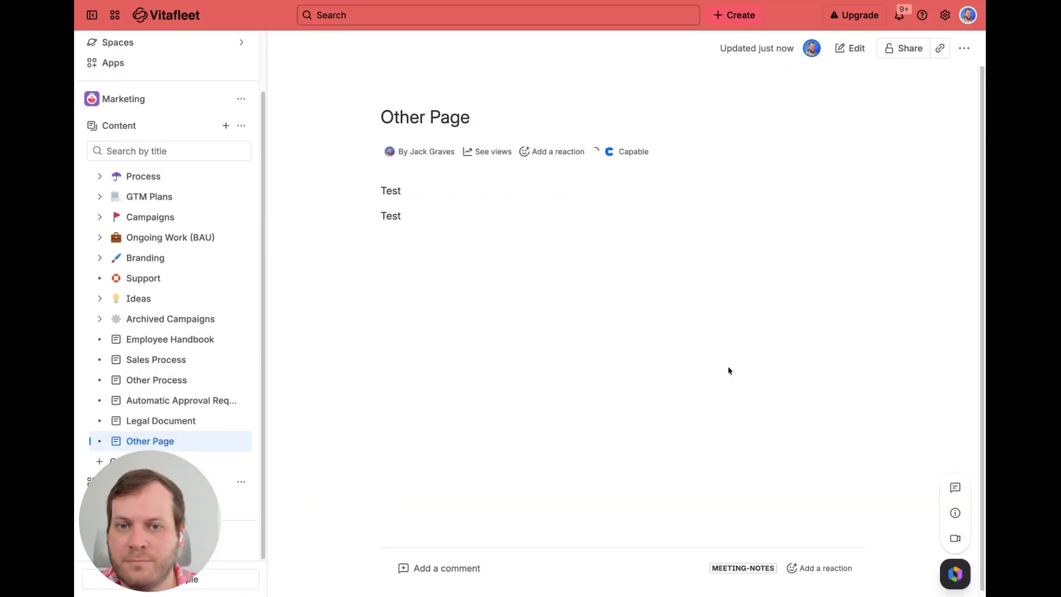
- Check which team is assigned in Other Page's approval, and close the approval overview
{"action": "left_click", "coordinate": [626, 153]}
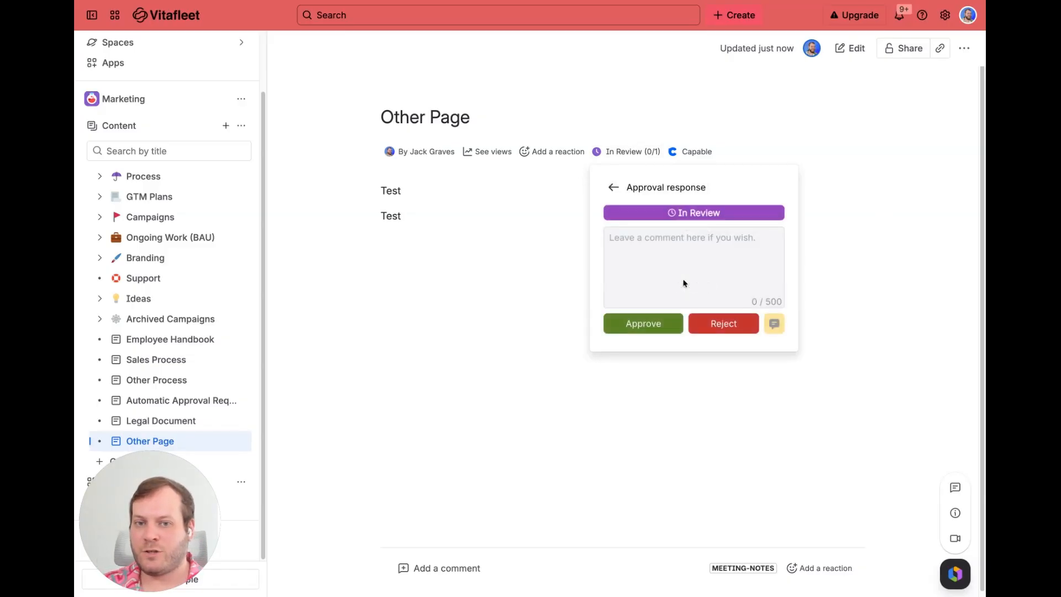
{"action": "left_click", "coordinate": [618, 194]}
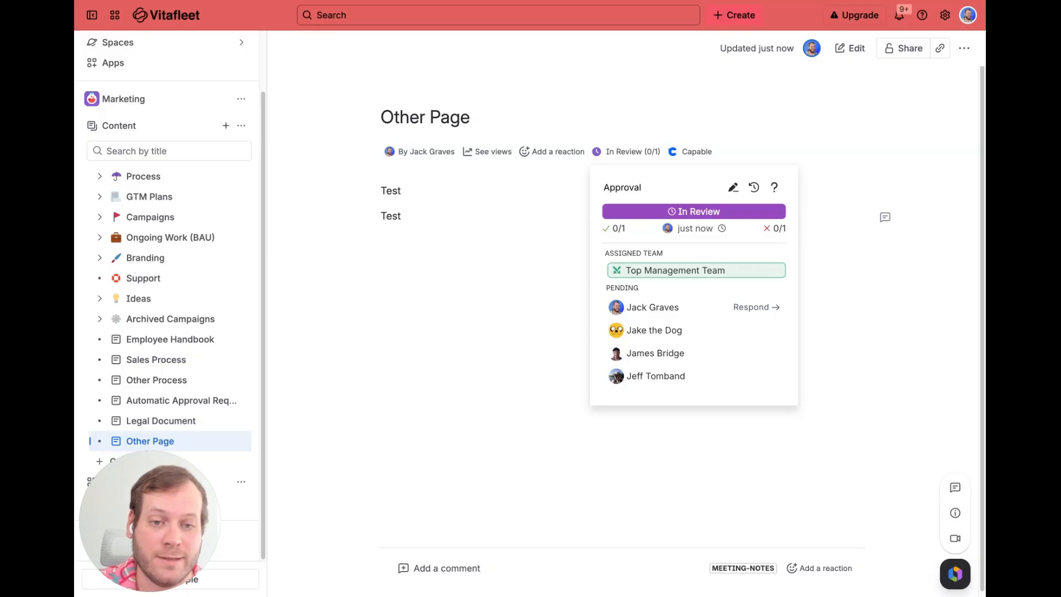
{"action": "left_click", "coordinate": [456, 321]}
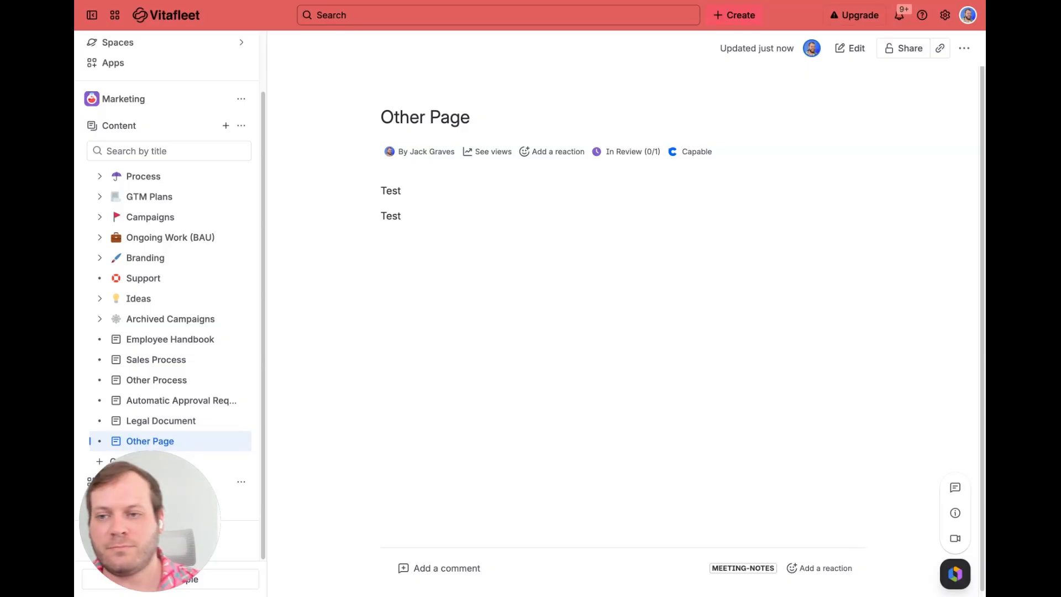
- Open the template management page in the Marketing space settings
{"action": "scroll", "coordinate": [182, 249], "scroll_direction": "up", "scroll_amount": 3}
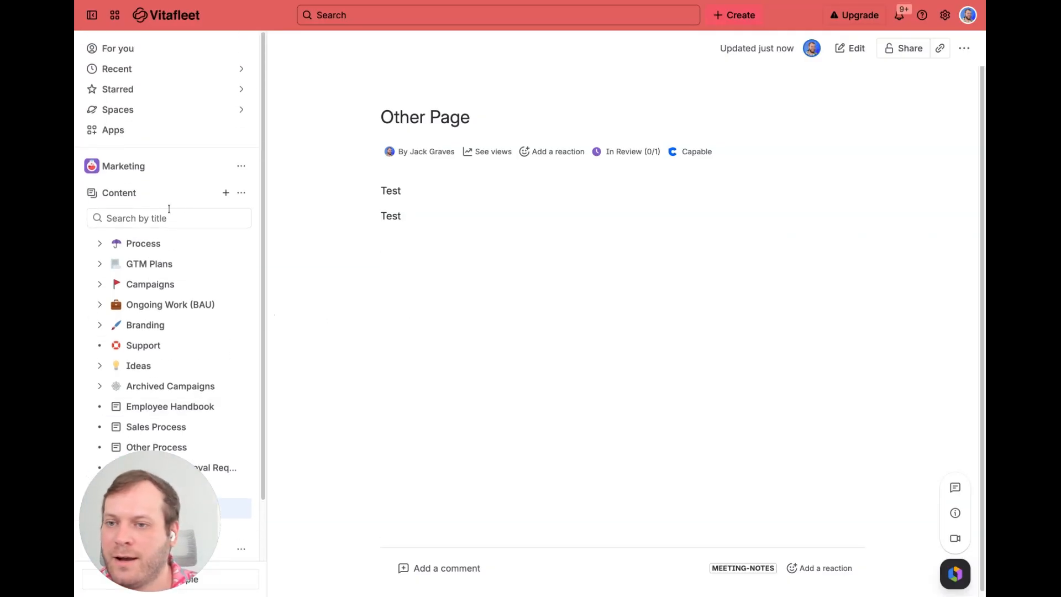
{"action": "left_click", "coordinate": [241, 166]}
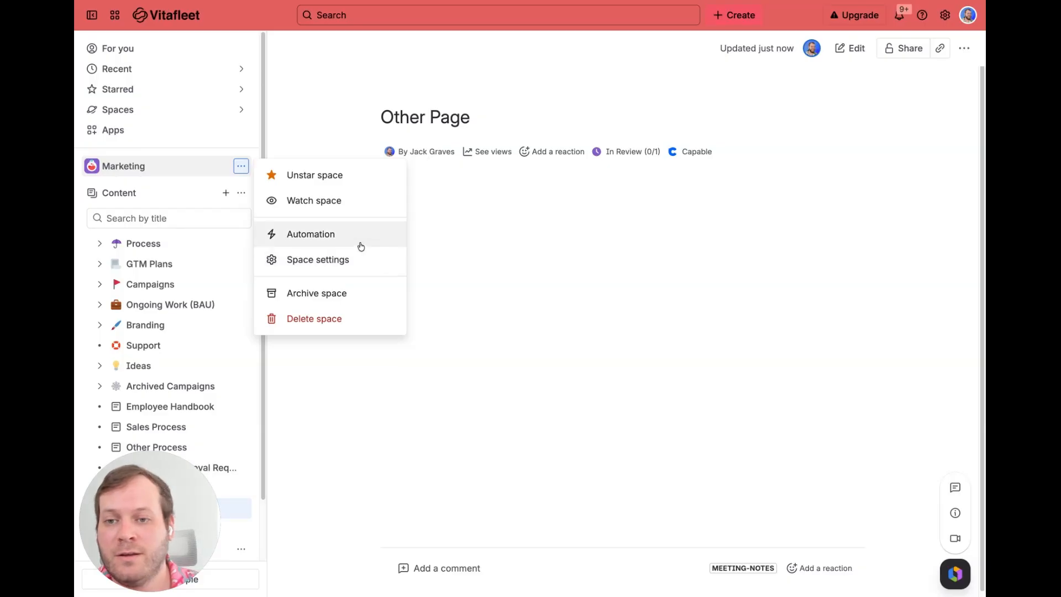
{"action": "left_click", "coordinate": [487, 281]}
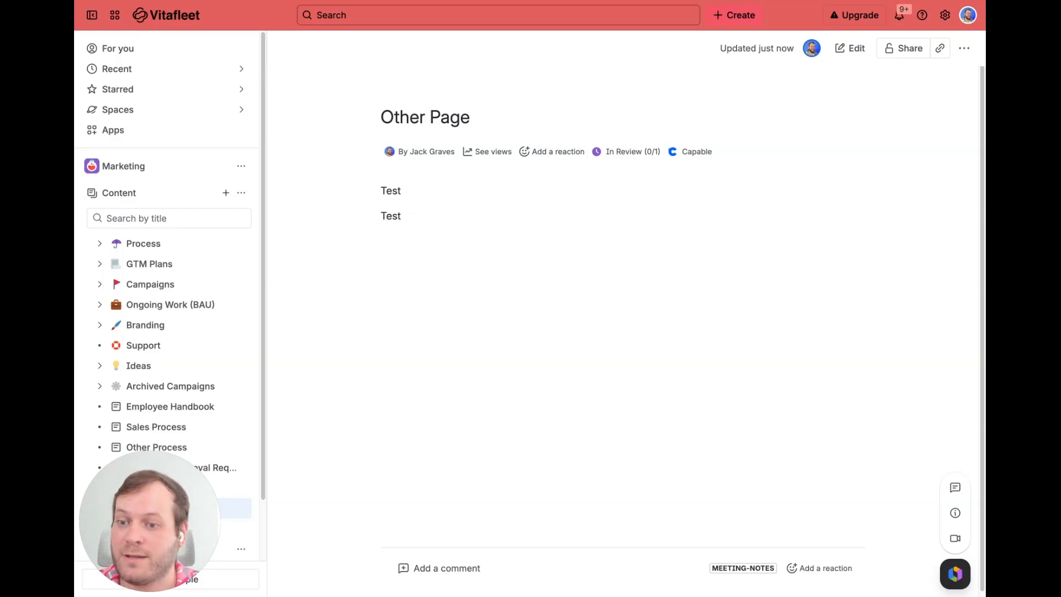
{"action": "left_click", "coordinate": [239, 165]}
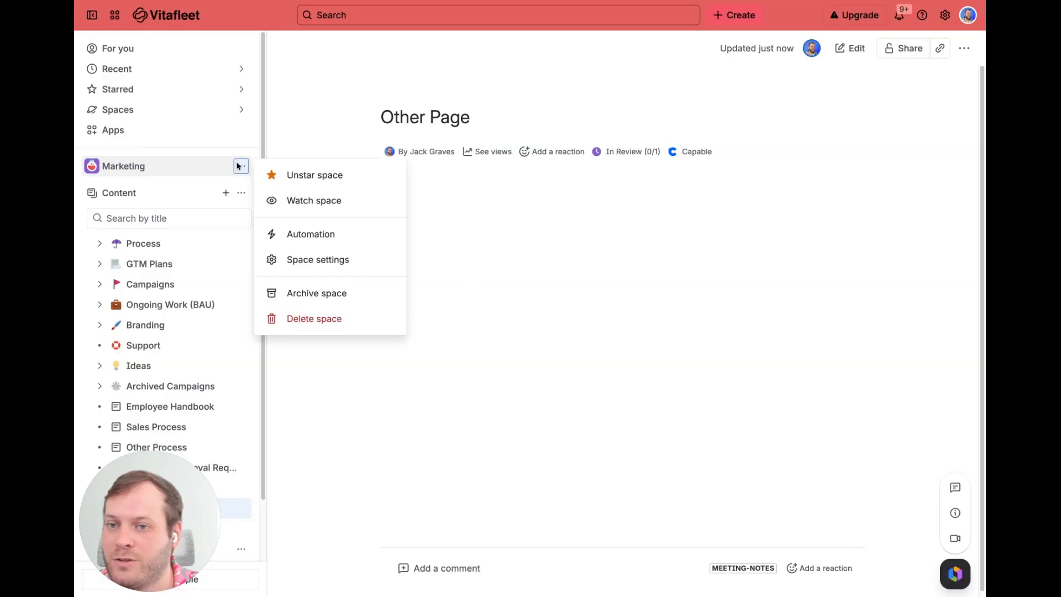
{"action": "left_click", "coordinate": [331, 266]}
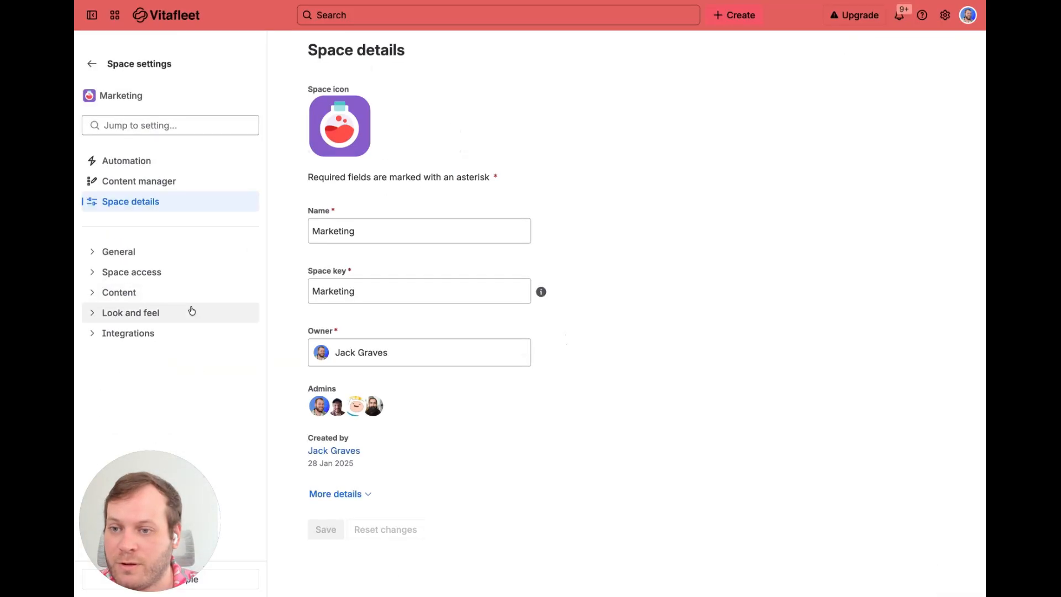
{"action": "left_click", "coordinate": [189, 313]}
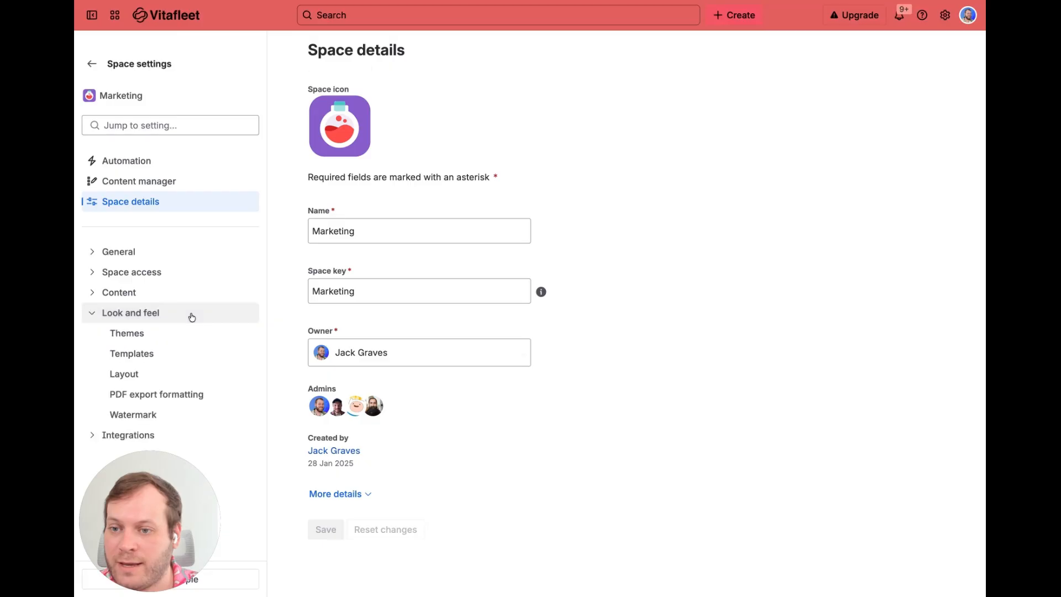
{"action": "left_click", "coordinate": [175, 353]}
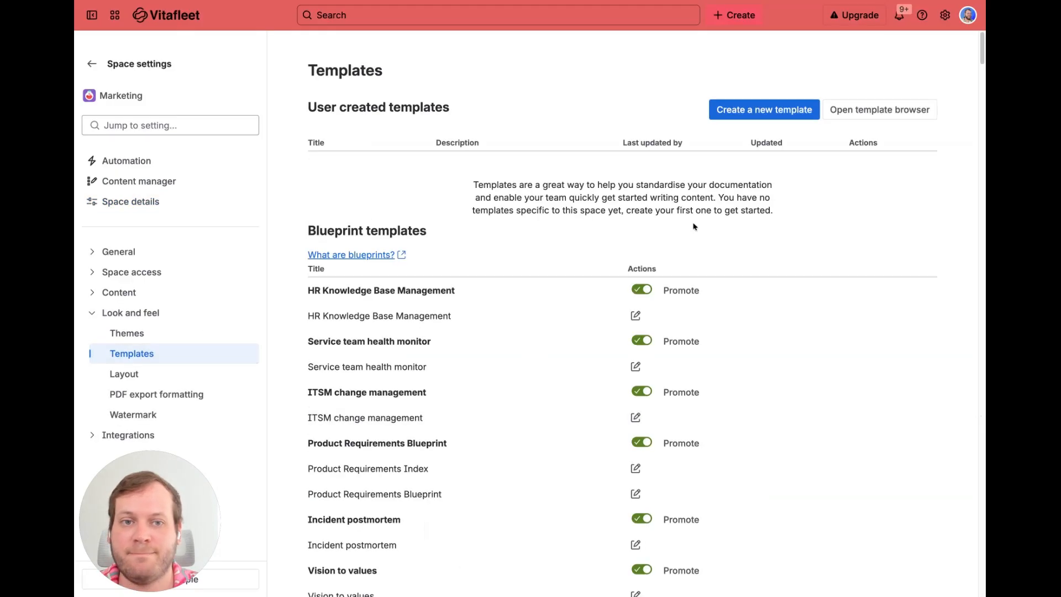
- Create a new Marketing space template titled "Vitafleet Meeting Notes" and leave its body empty
{"action": "left_click", "coordinate": [788, 110]}
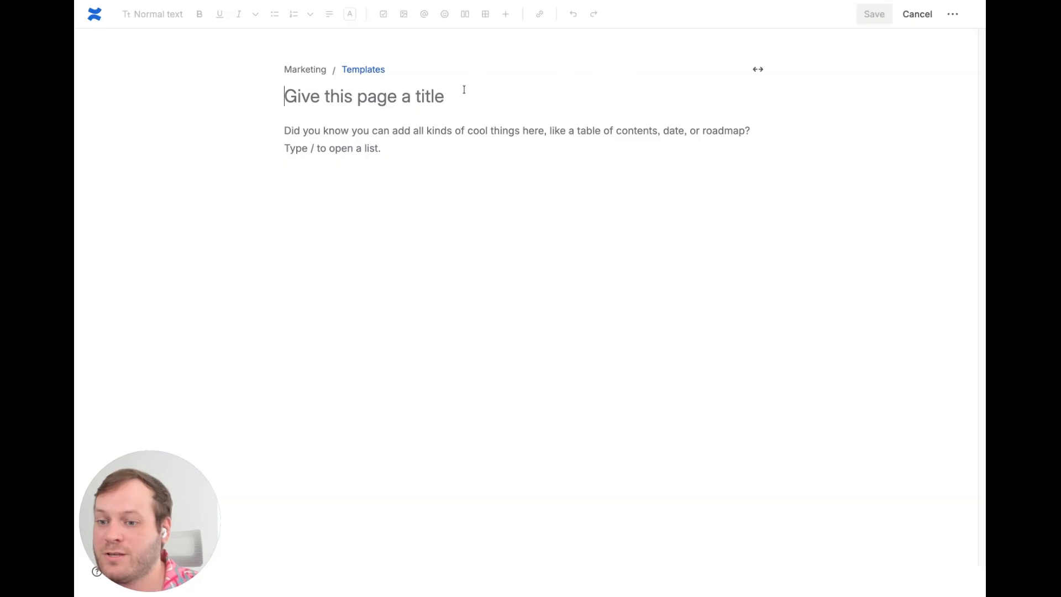
{"action": "type", "text": "Meeting Notes"}
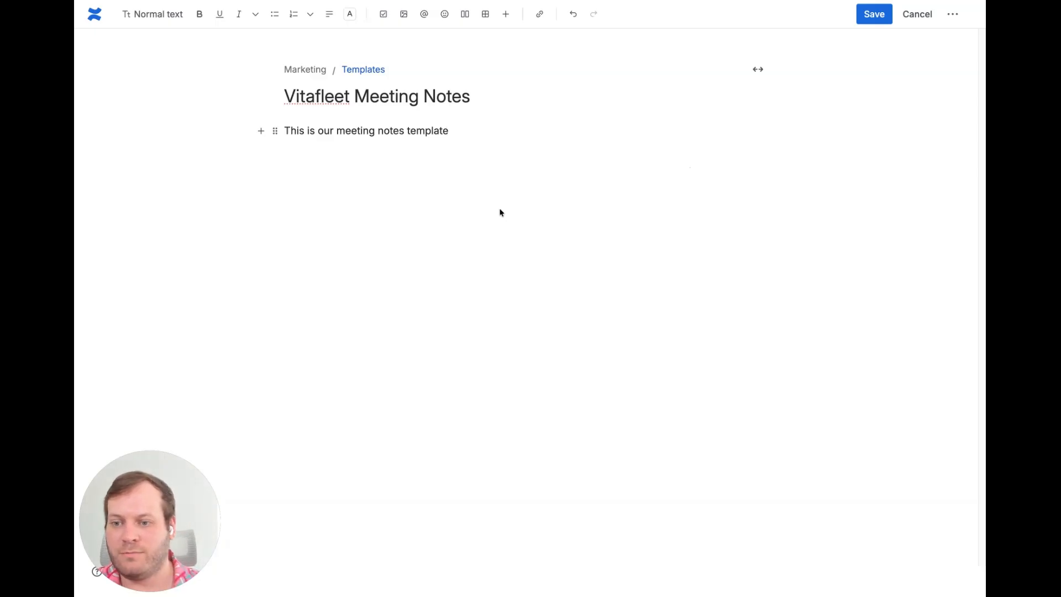
{"action": "left_click_drag", "start_coordinate": [463, 128], "coordinate": [313, 117]}
{"action": "key", "text": "BackSpace"}
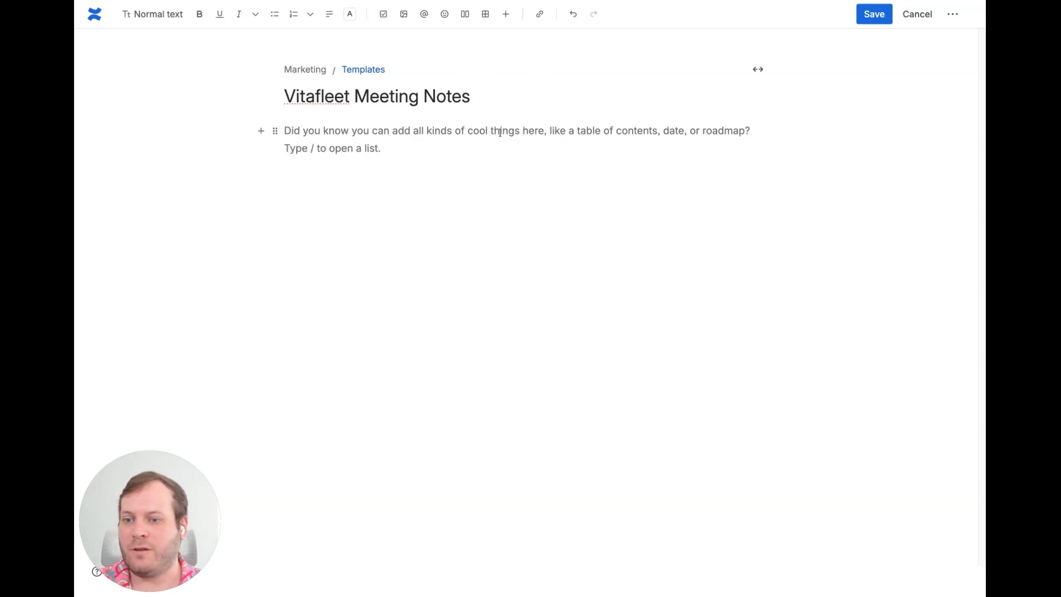
- Add the meeting-notes label to the Vitafleet Meeting Notes template
{"action": "left_click", "coordinate": [954, 17]}
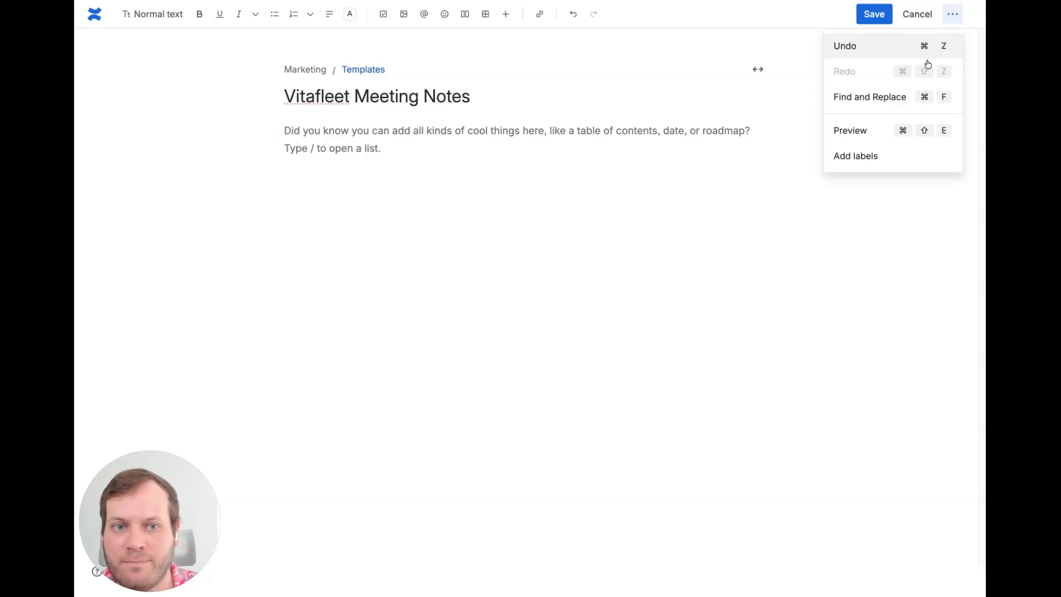
{"action": "left_click", "coordinate": [871, 157]}
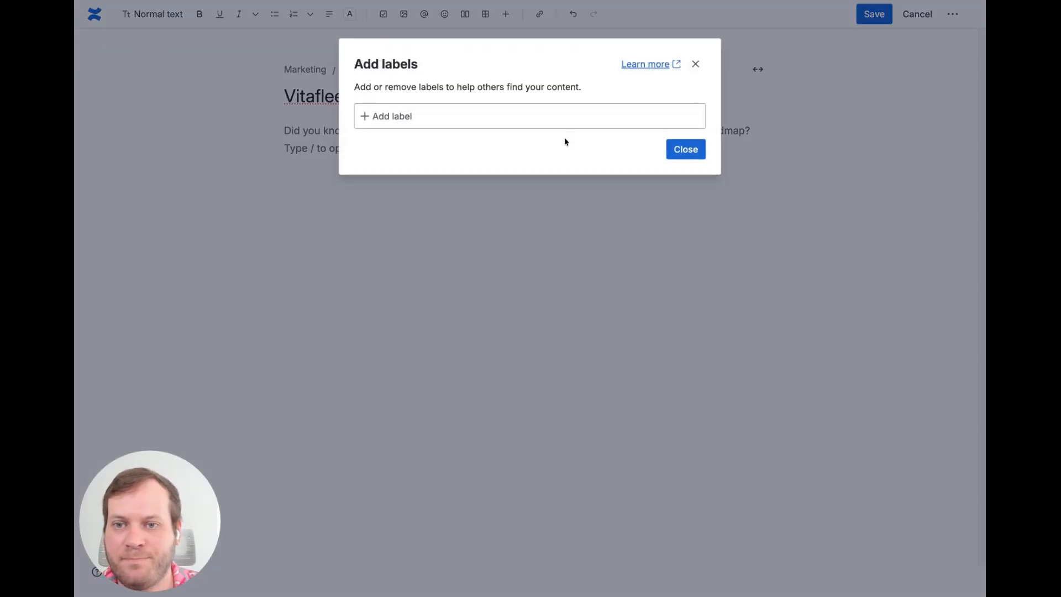
{"action": "type", "text": "meet"}
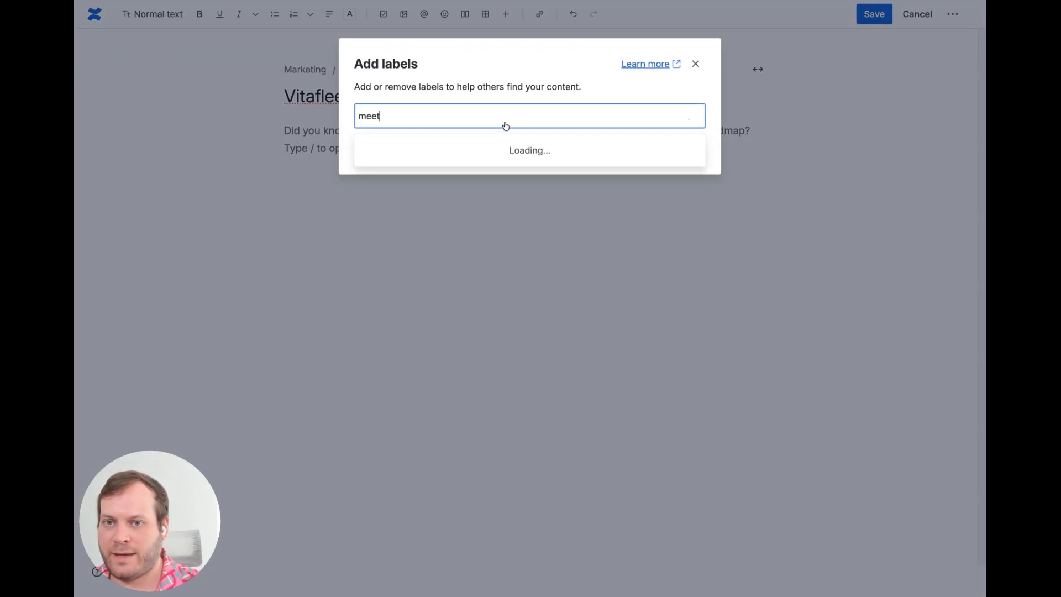
{"action": "key", "text": "Return"}
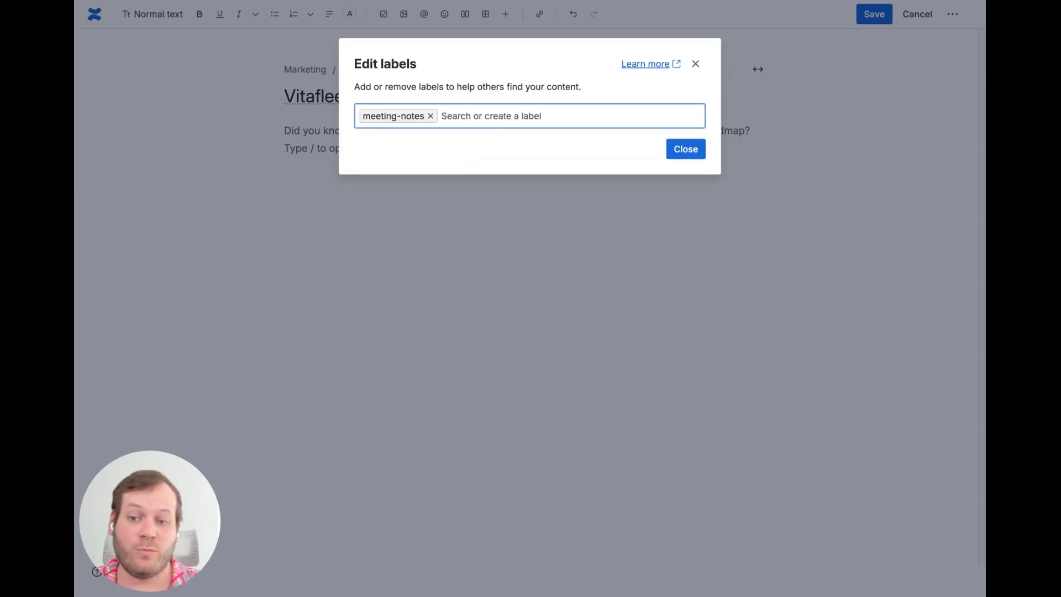
{"action": "left_click", "coordinate": [684, 156]}
- Save the Vitafleet Meeting Notes template and promote it, leaving the space settings when done
{"action": "left_click", "coordinate": [884, 21]}
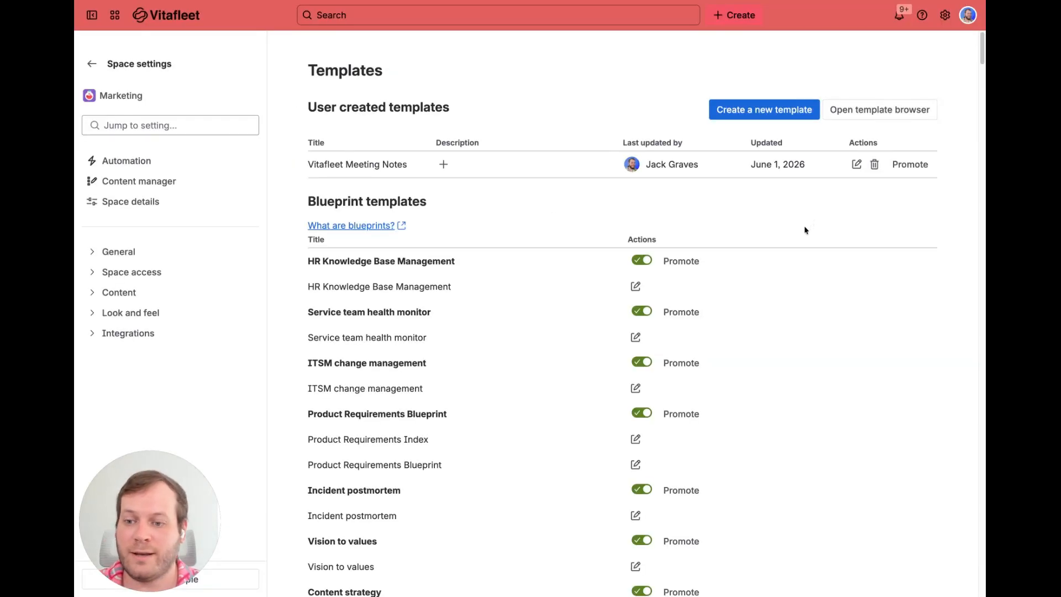
{"action": "left_click", "coordinate": [907, 165]}
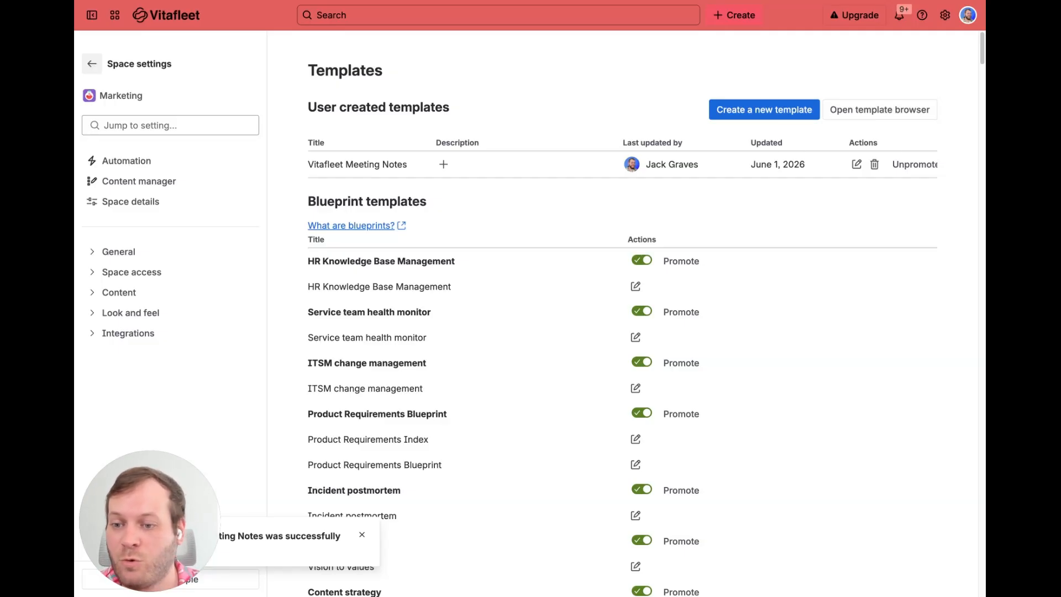
{"action": "left_click", "coordinate": [91, 63]}
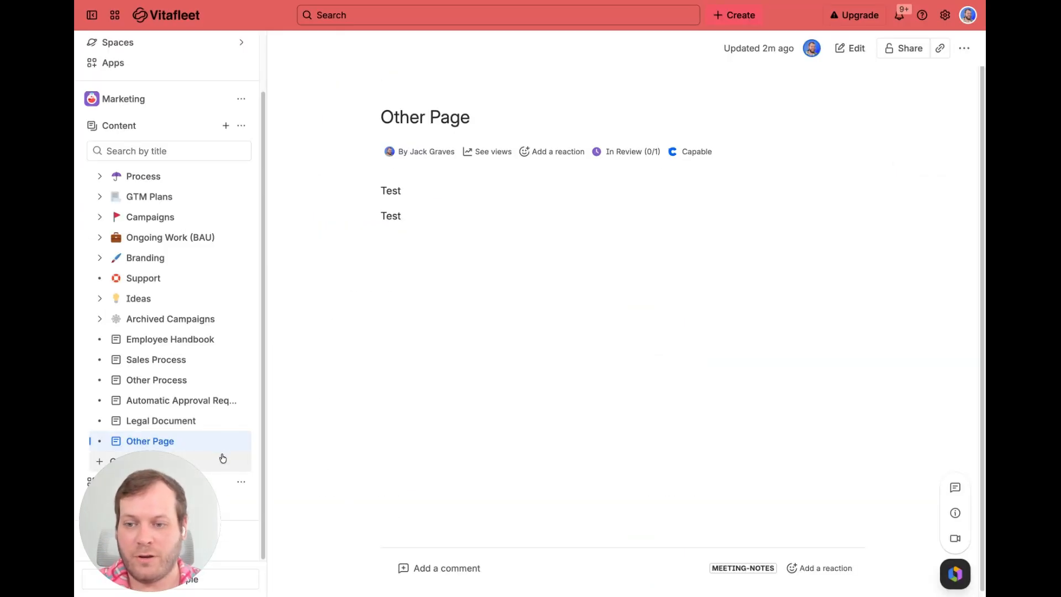
- Create a Marketing page from the Vitafleet Meeting Notes template, title it "Meeting Notes 1/2/3" and publish it
{"action": "left_click", "coordinate": [220, 459]}
{"action": "left_click", "coordinate": [159, 343]}
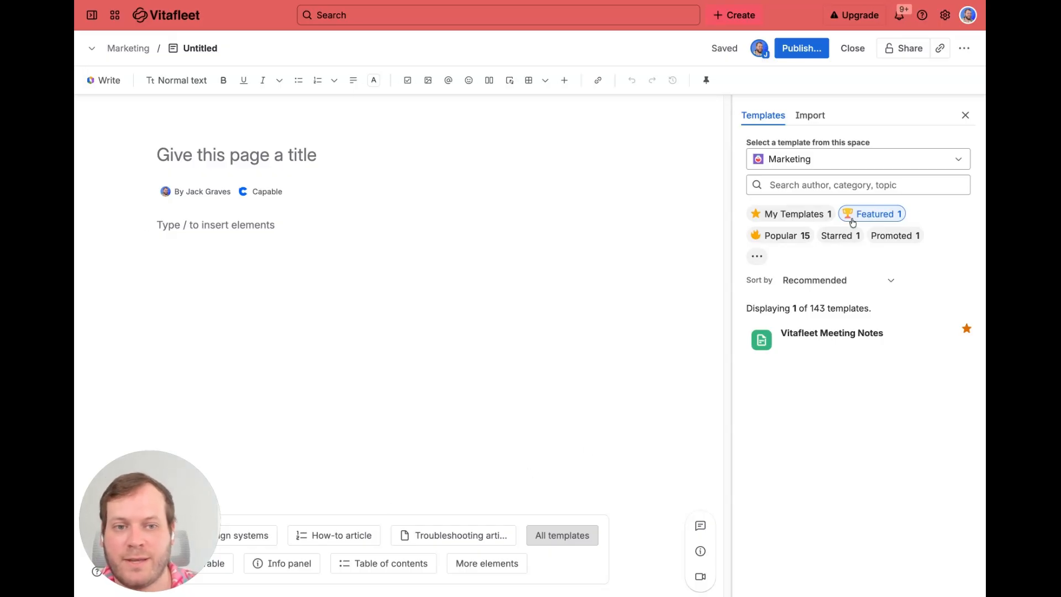
{"action": "left_click", "coordinate": [912, 337]}
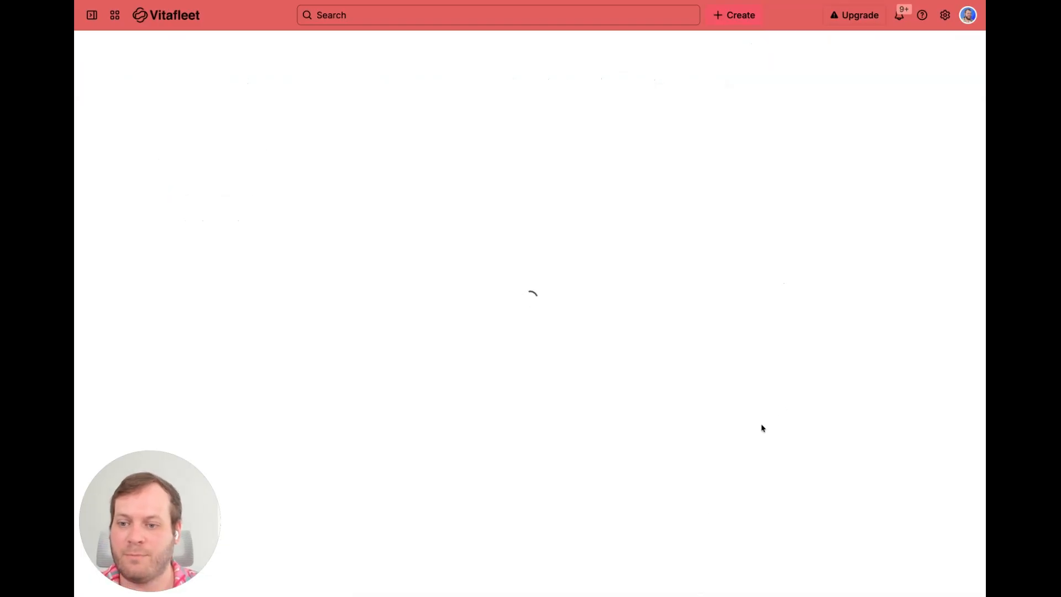
{"action": "type", "text": "Me"}
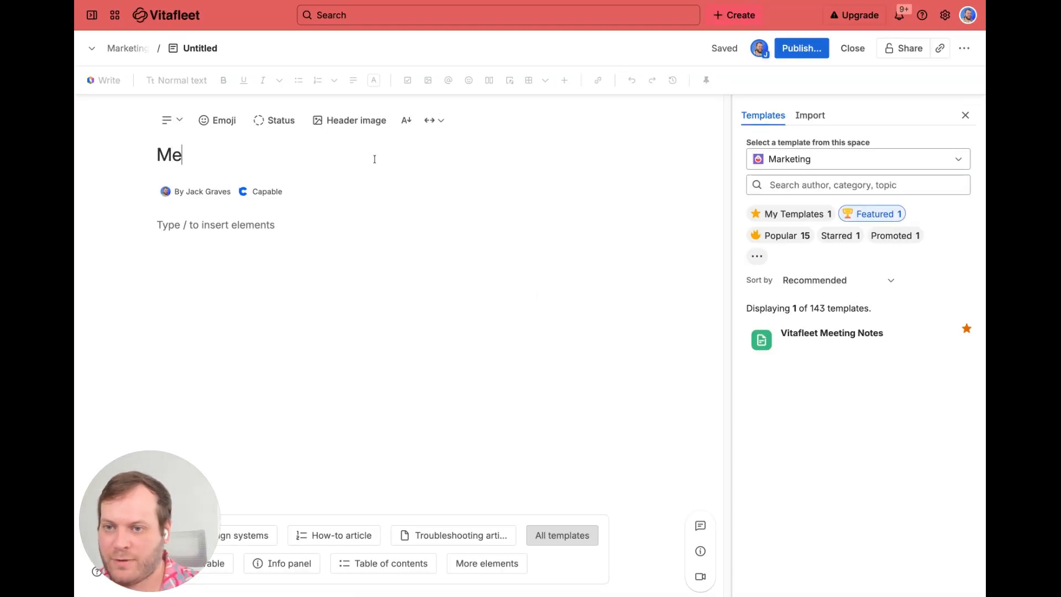
{"action": "type", "text": "eting Notes 1/2/3"}
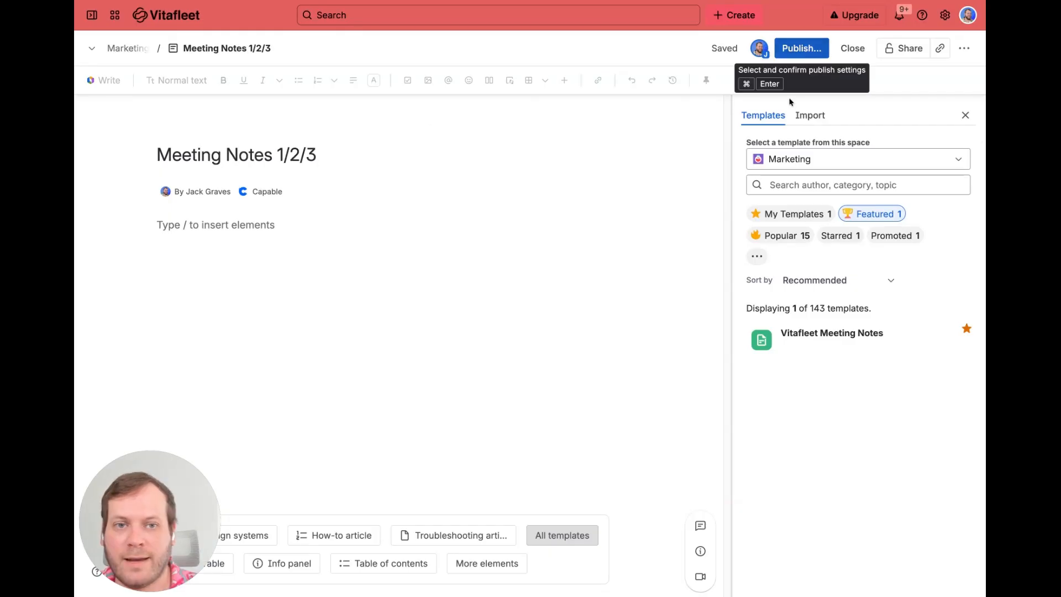
{"action": "left_click", "coordinate": [803, 48]}
{"action": "left_click", "coordinate": [683, 235]}
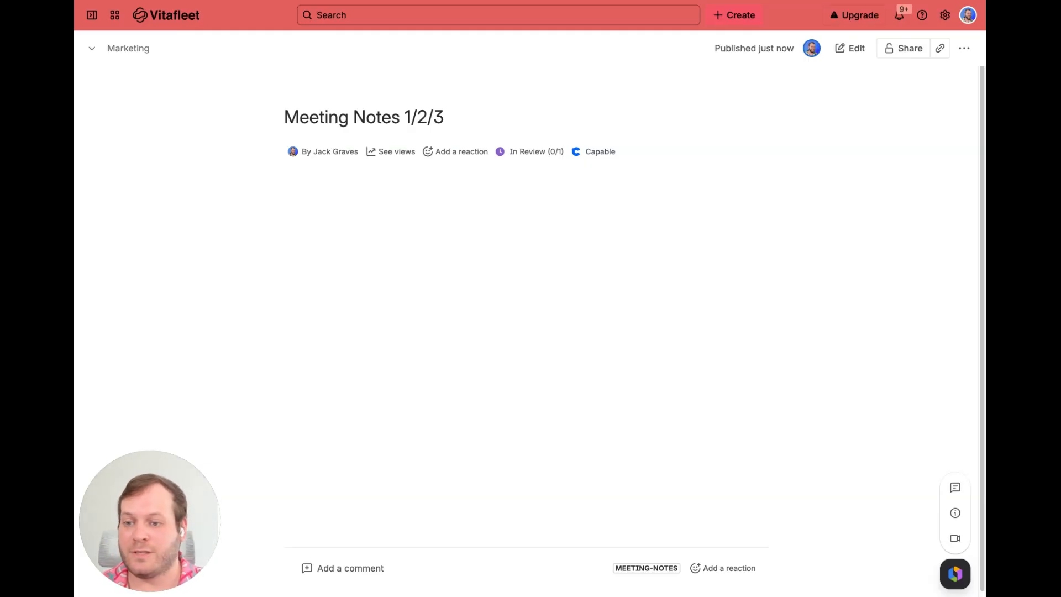
- Examine the approval request on the Meeting Notes 1/2/3 page, including its assigned team and pending approvers
{"action": "left_click", "coordinate": [526, 151]}
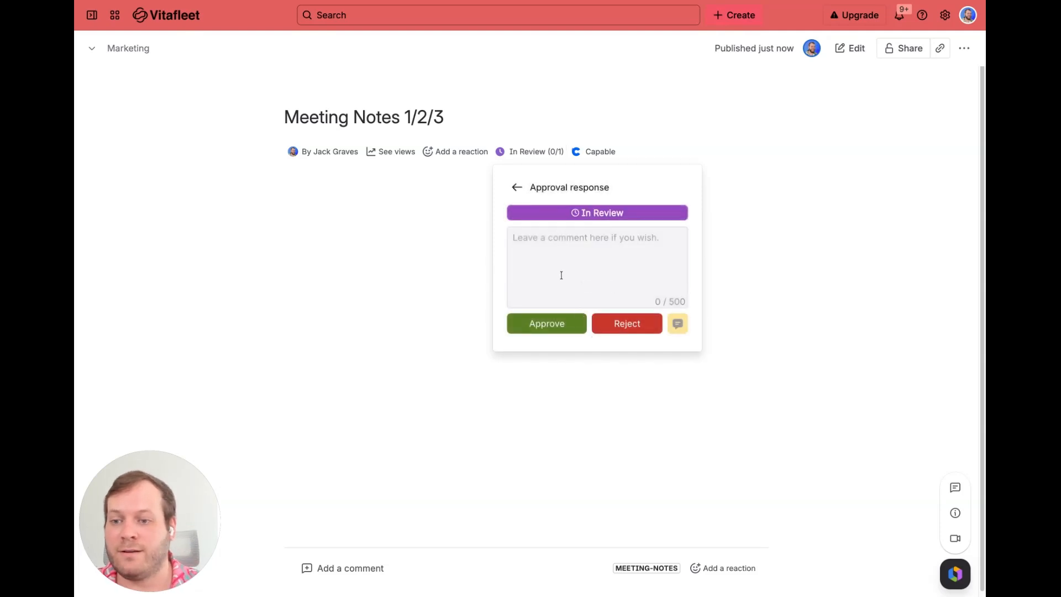
{"action": "left_click", "coordinate": [517, 188]}
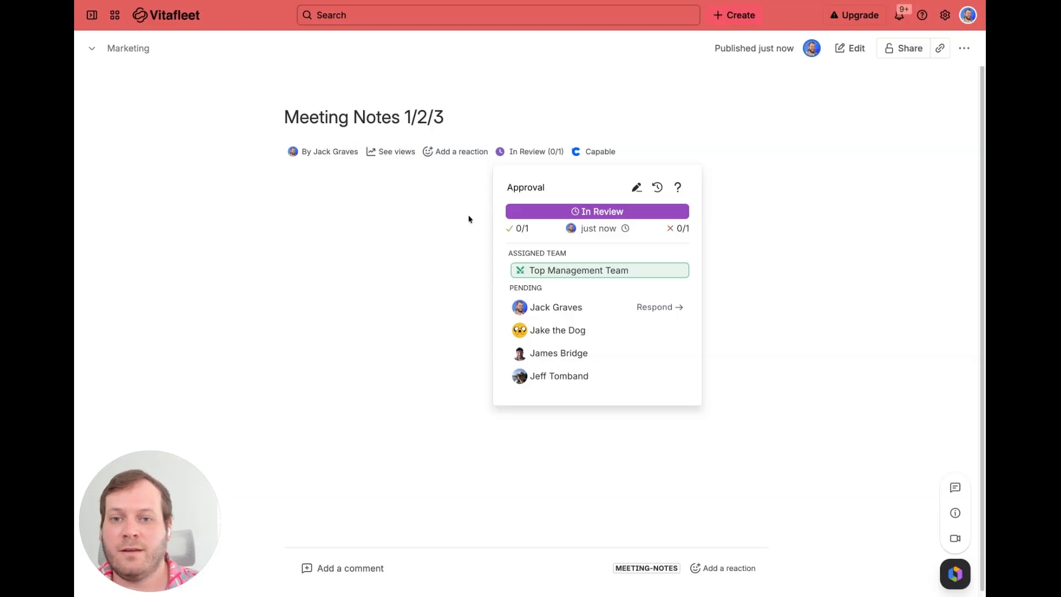
{"action": "left_click", "coordinate": [324, 240]}
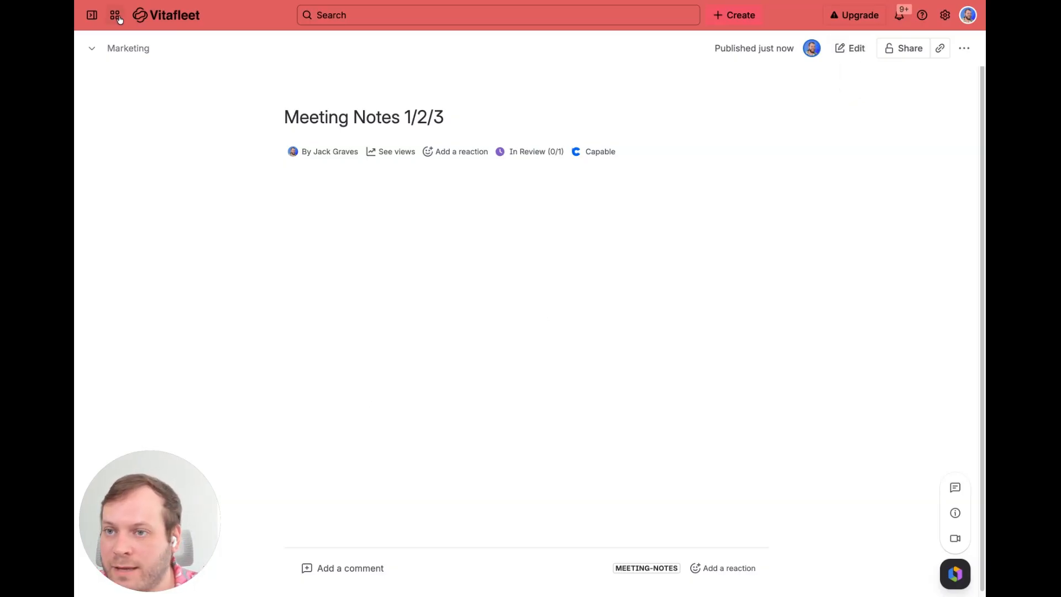
- Create a new blank page in the Marketing space titled "Meeting Notes"
{"action": "left_click", "coordinate": [92, 15]}
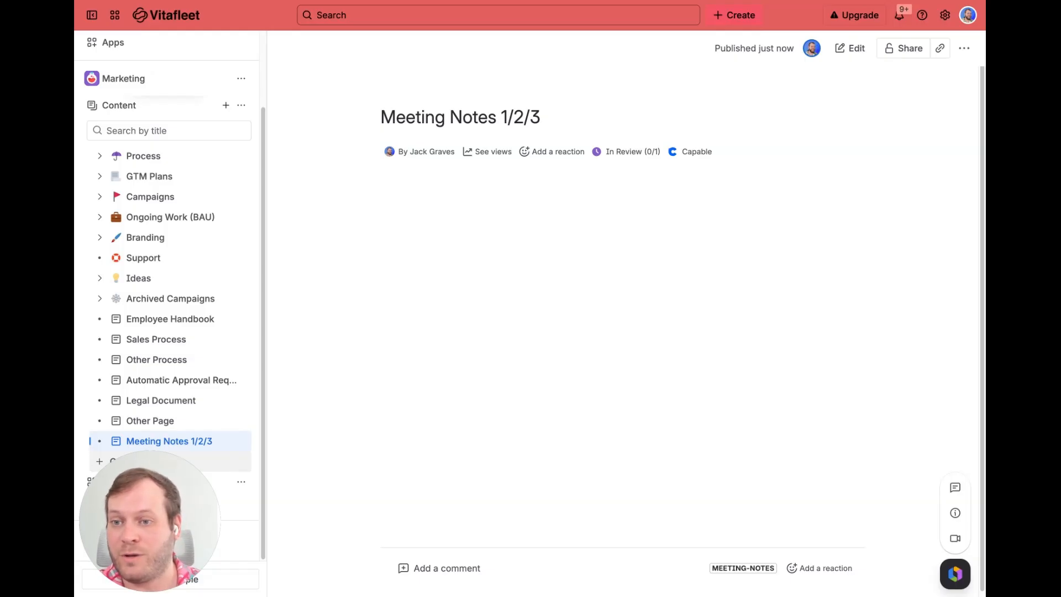
{"action": "left_click", "coordinate": [127, 461]}
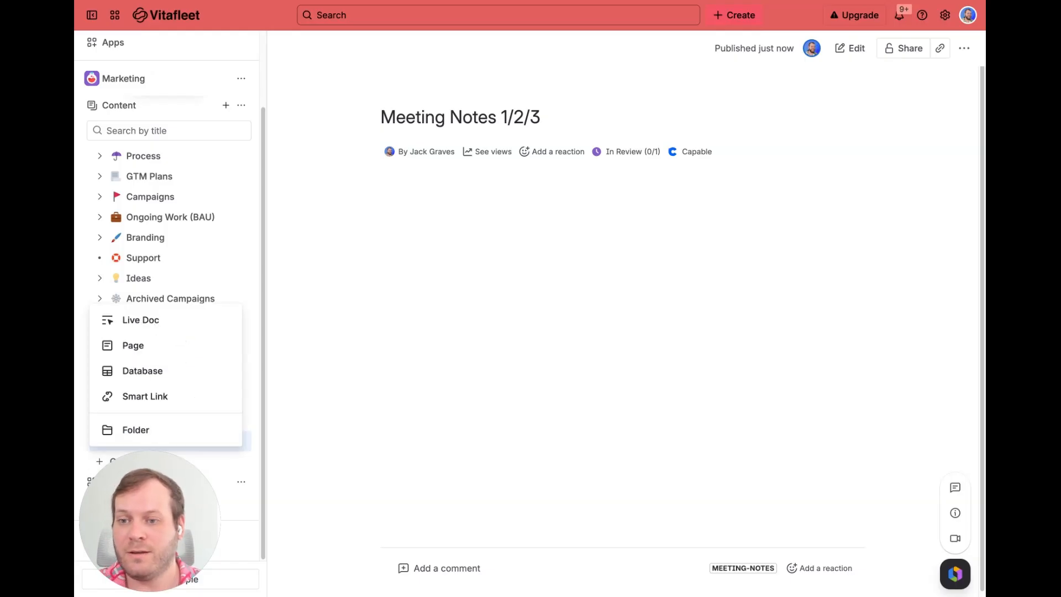
{"action": "left_click", "coordinate": [193, 354]}
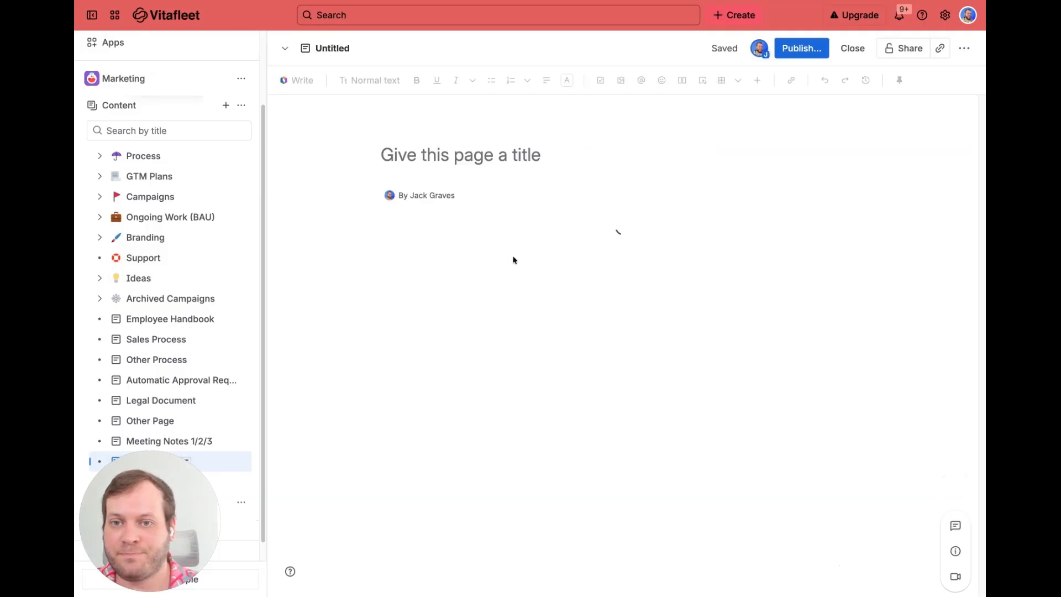
{"action": "type", "text": "Meetin"}
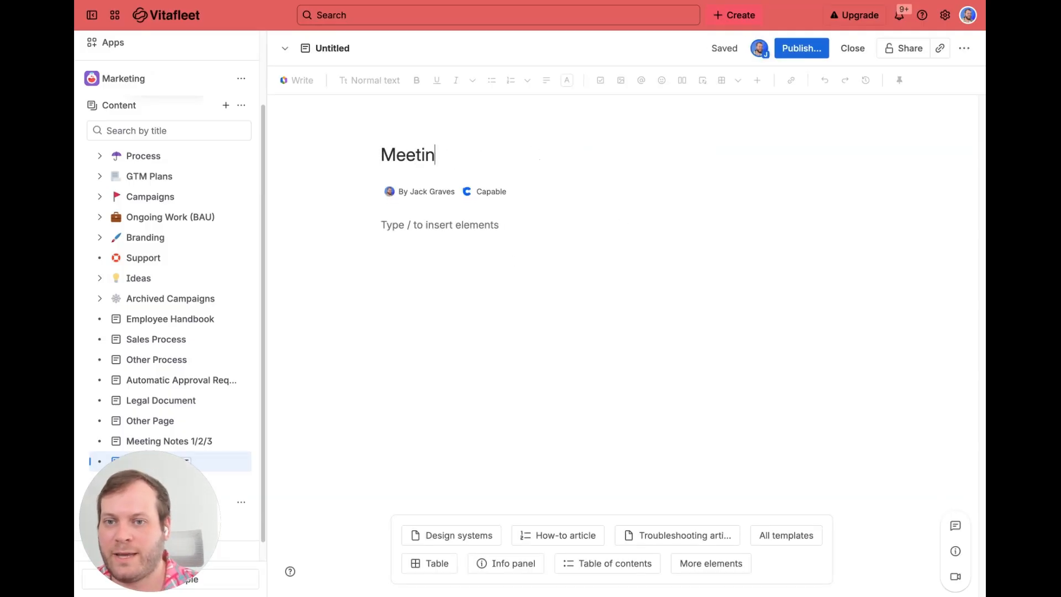
{"action": "type", "text": "g Notes"}
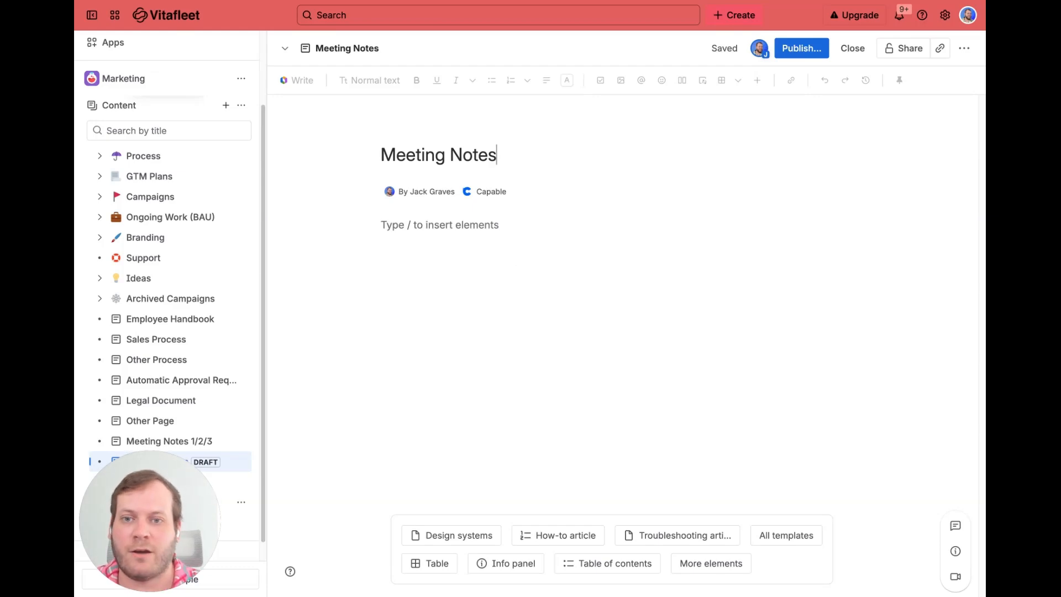
- Insert a Create from Template macro using the Vitafleet Meeting Notes template, with the button text "Create new meeting notes"
{"action": "left_click", "coordinate": [510, 227]}
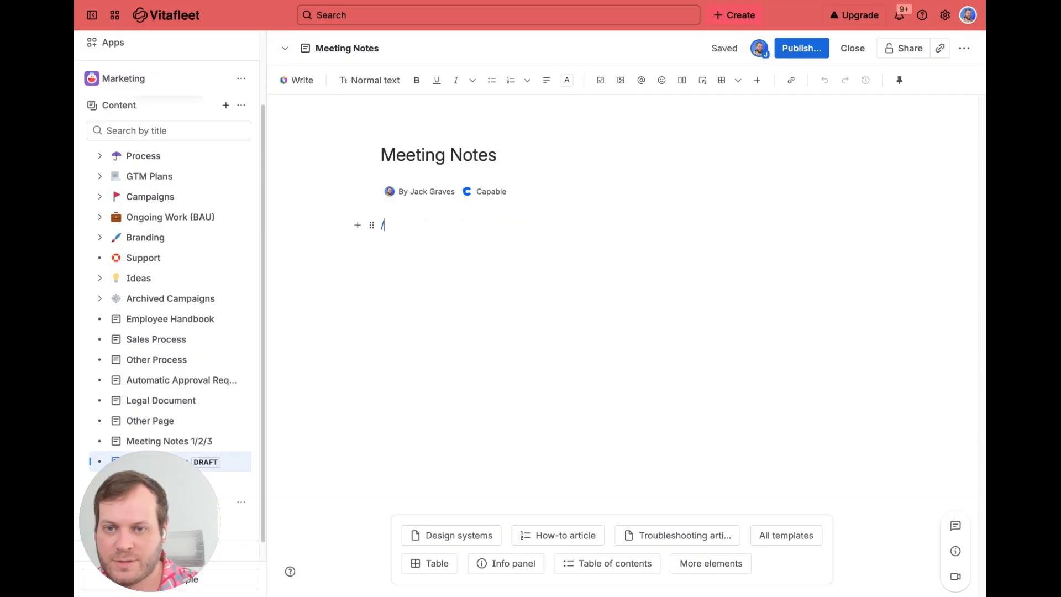
{"action": "type", "text": "/template"}
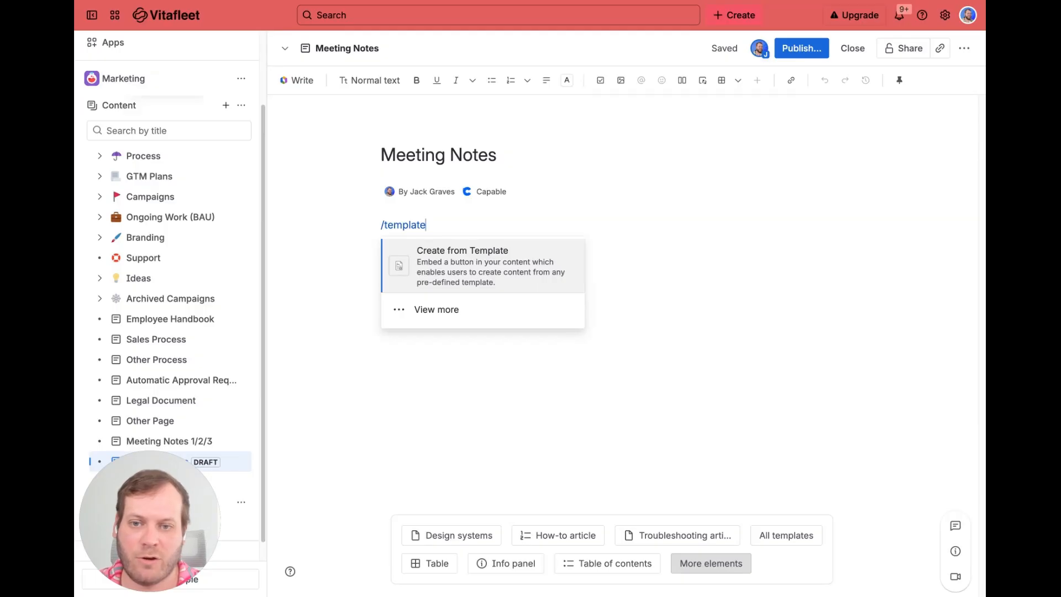
{"action": "key", "text": "Return"}
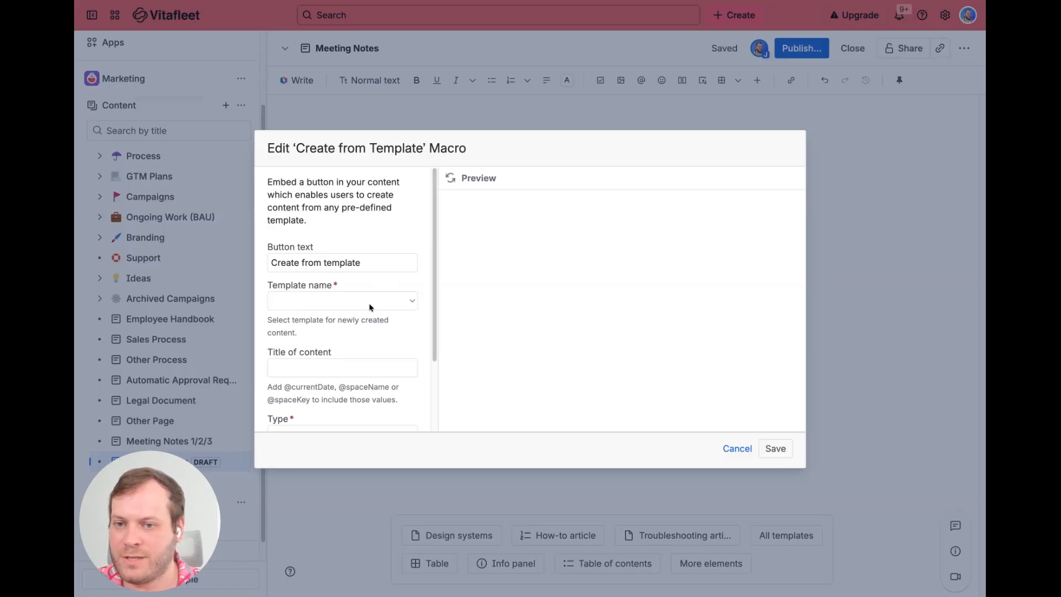
{"action": "left_click", "coordinate": [372, 263]}
{"action": "triple_click", "coordinate": [370, 264]}
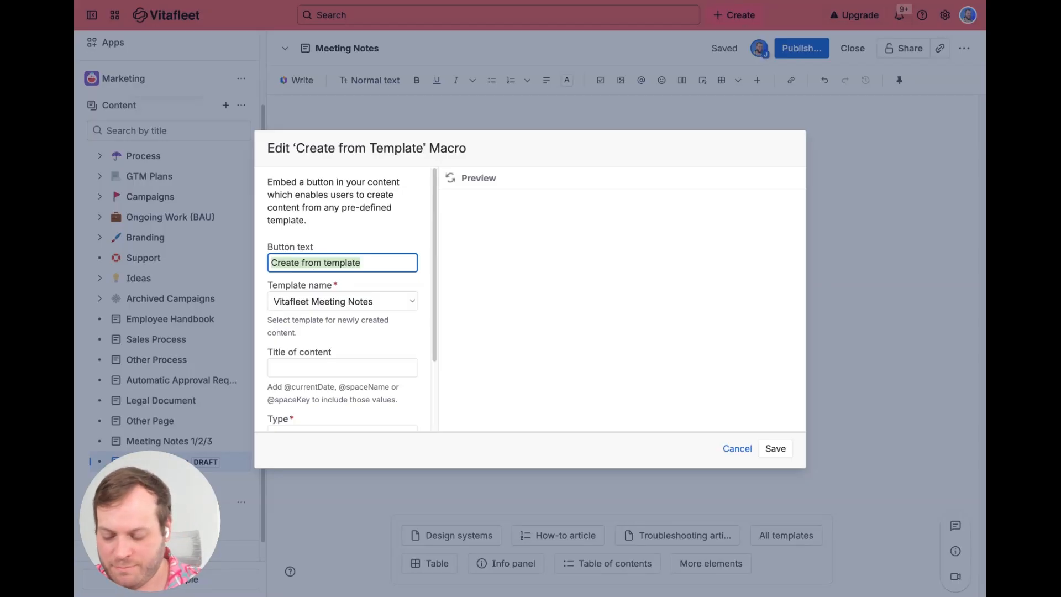
{"action": "type", "text": "Create new meeting note"}
{"action": "left_click", "coordinate": [472, 304]}
{"action": "scroll", "coordinate": [387, 309], "scroll_direction": "down", "scroll_amount": 2}
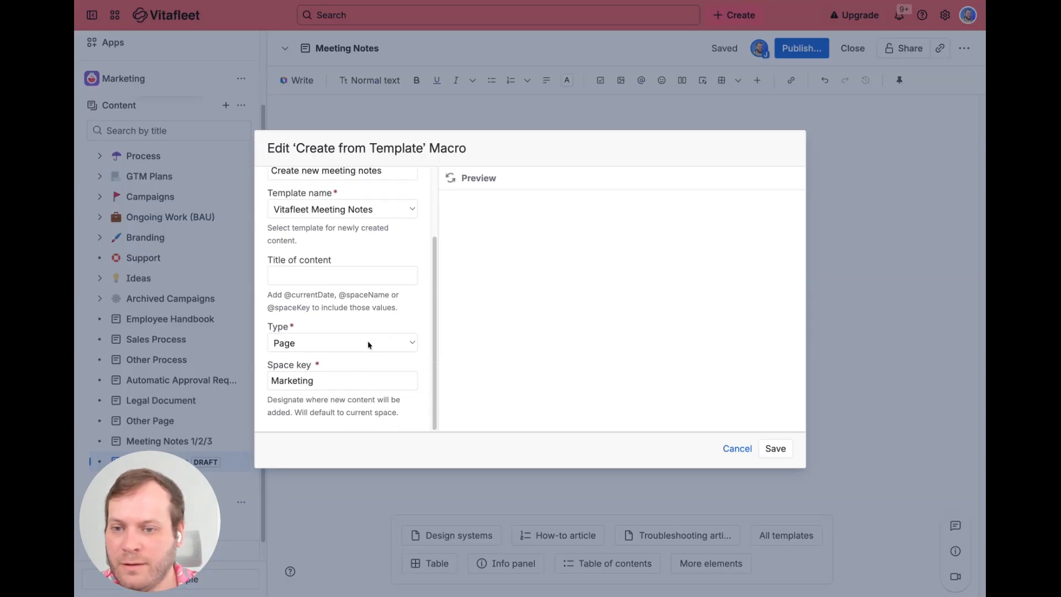
{"action": "left_click", "coordinate": [772, 450]}
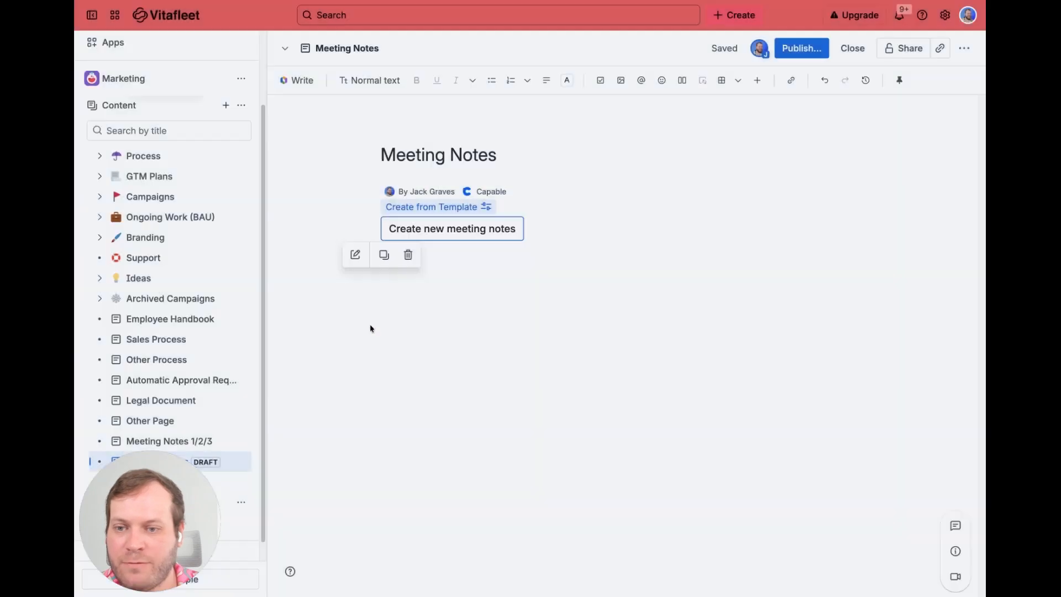
{"action": "left_click", "coordinate": [455, 330]}
{"action": "left_click", "coordinate": [451, 228]}
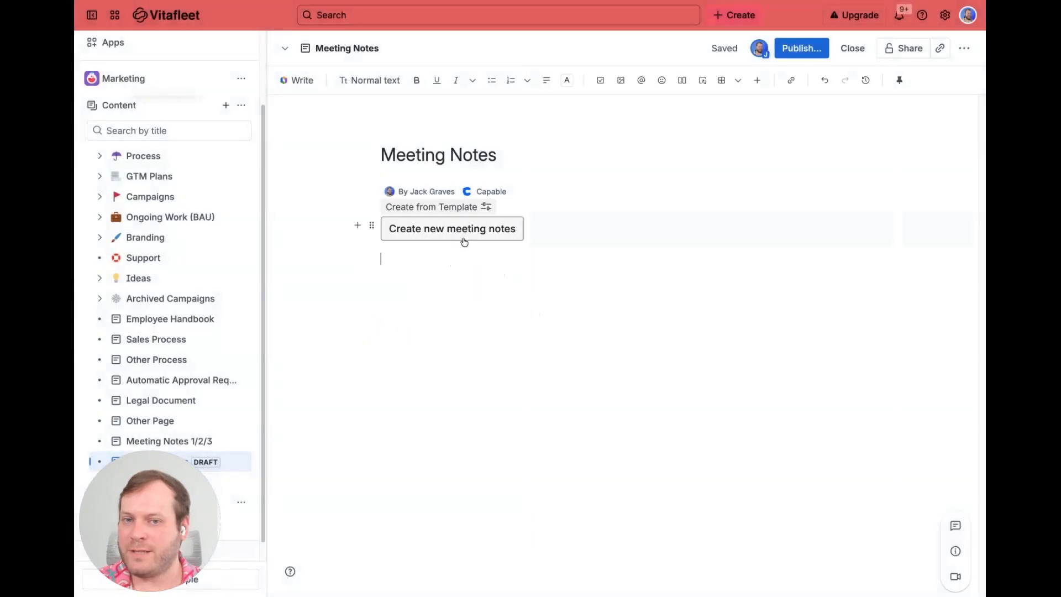
- Add a Capable search table below the template button, filtered to the Marketing space and the meeting-notes label
{"action": "left_click", "coordinate": [442, 263]}
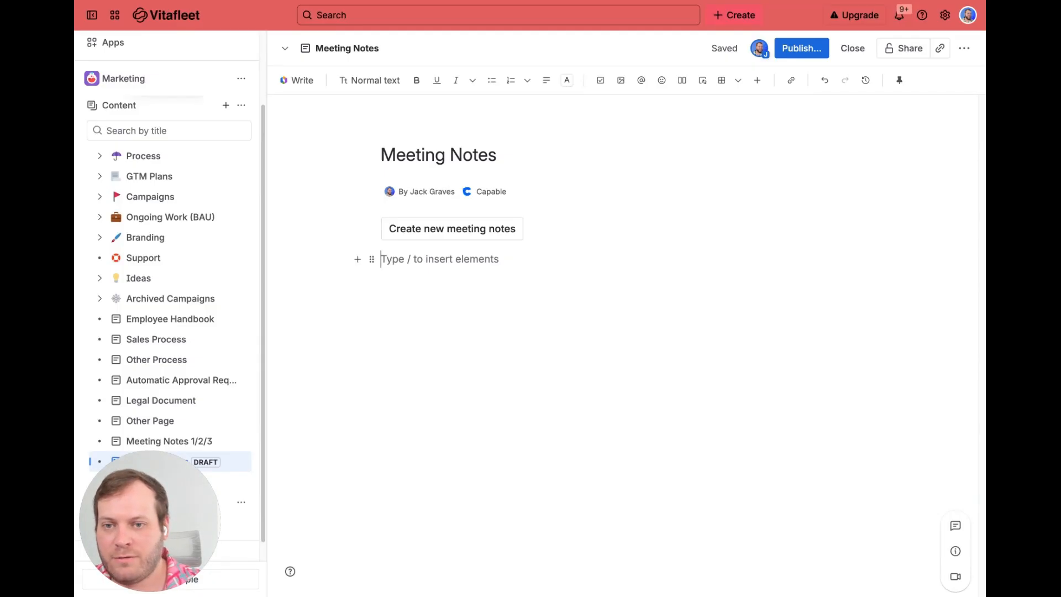
{"action": "type", "text": "/search"}
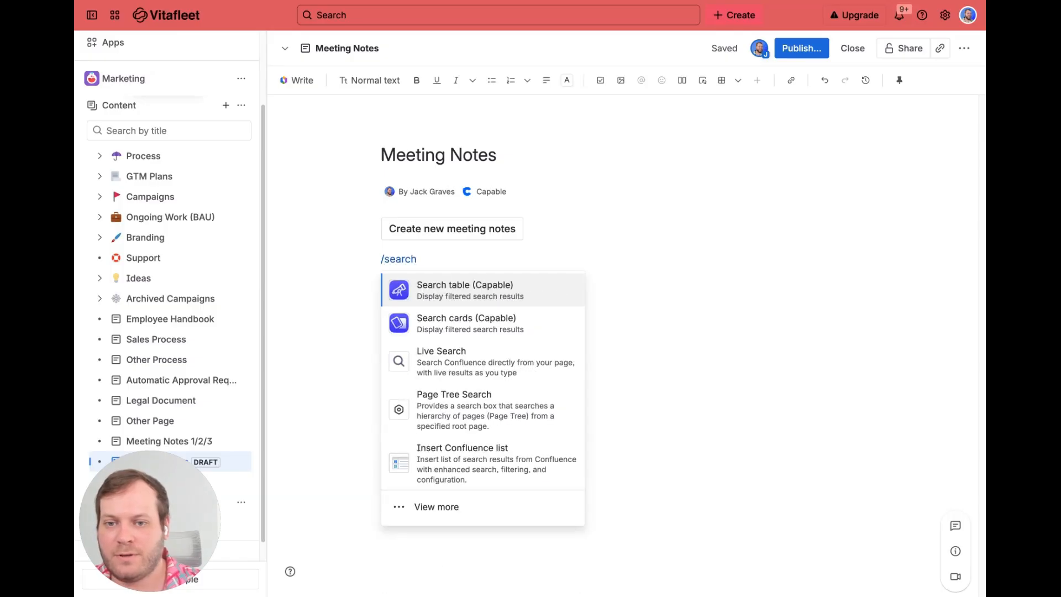
{"action": "key", "text": "Return"}
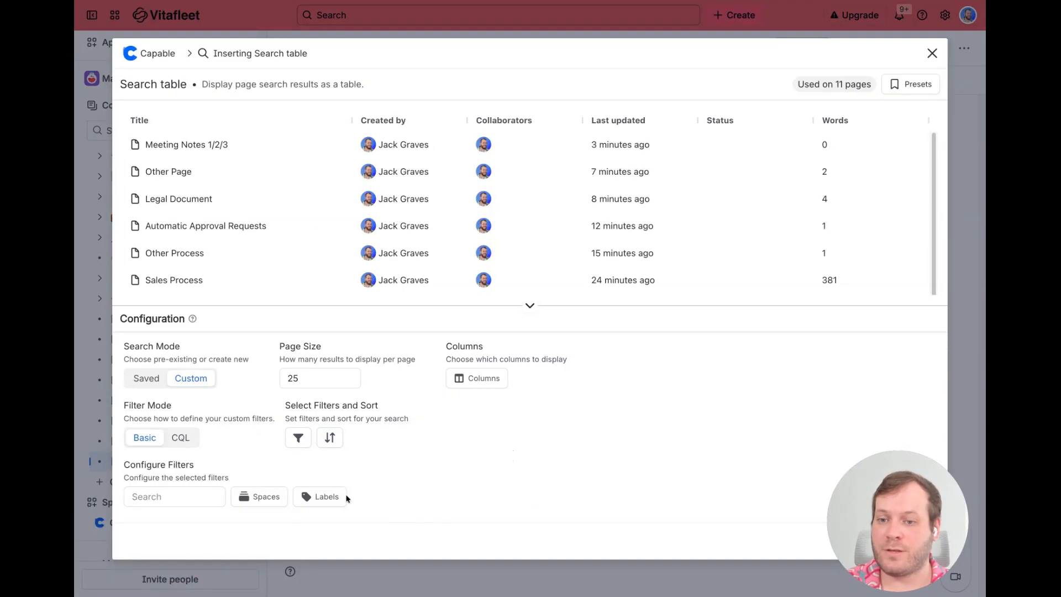
{"action": "left_click", "coordinate": [268, 501]}
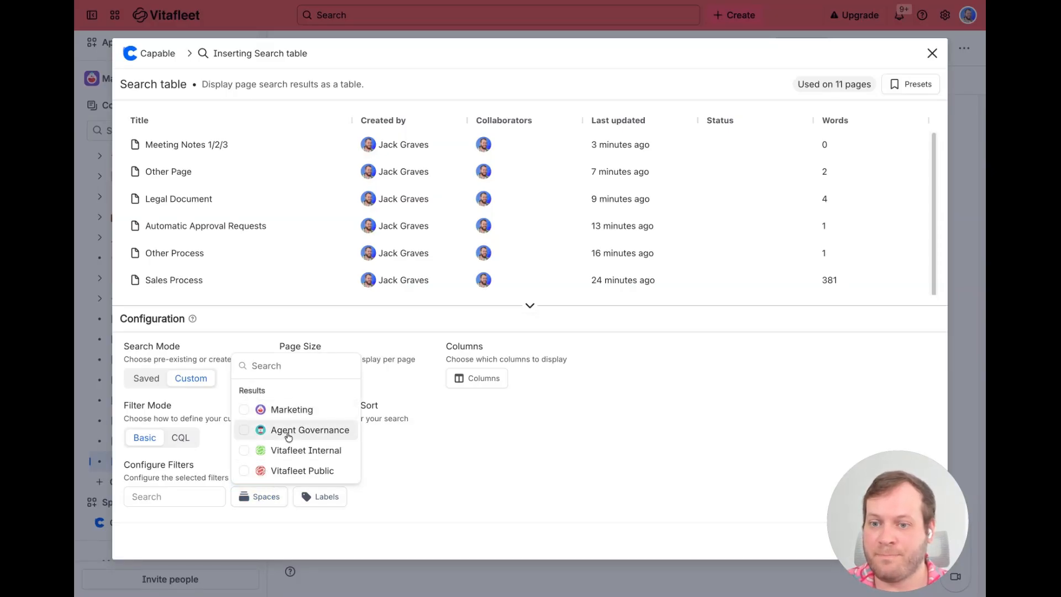
{"action": "left_click", "coordinate": [271, 409]}
{"action": "left_click", "coordinate": [531, 475]}
{"action": "left_click", "coordinate": [391, 499]}
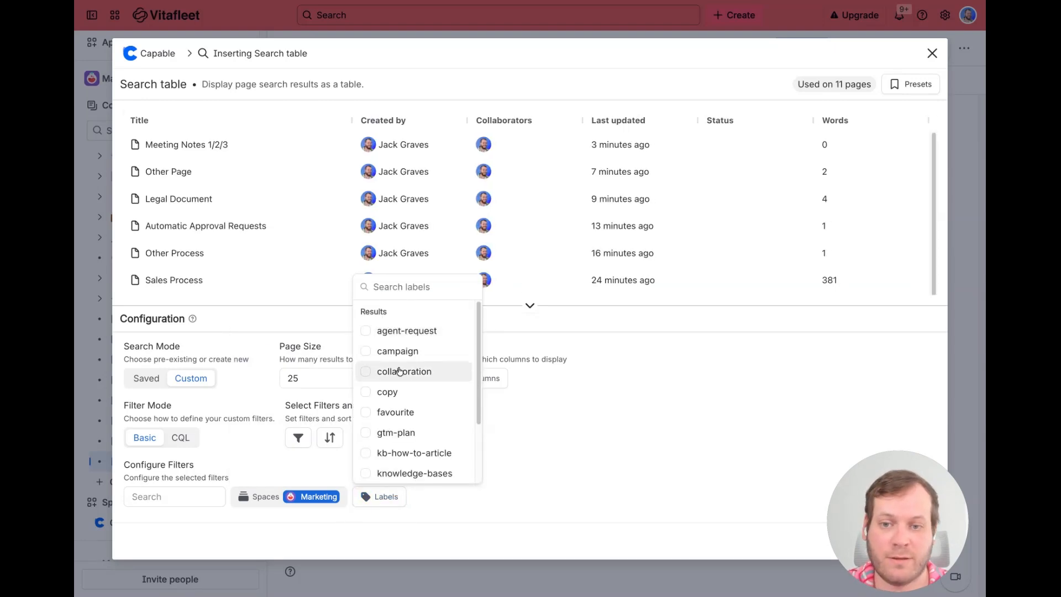
{"action": "scroll", "coordinate": [432, 429], "scroll_direction": "down", "scroll_amount": 2}
{"action": "left_click", "coordinate": [430, 436]}
{"action": "left_click", "coordinate": [618, 447]}
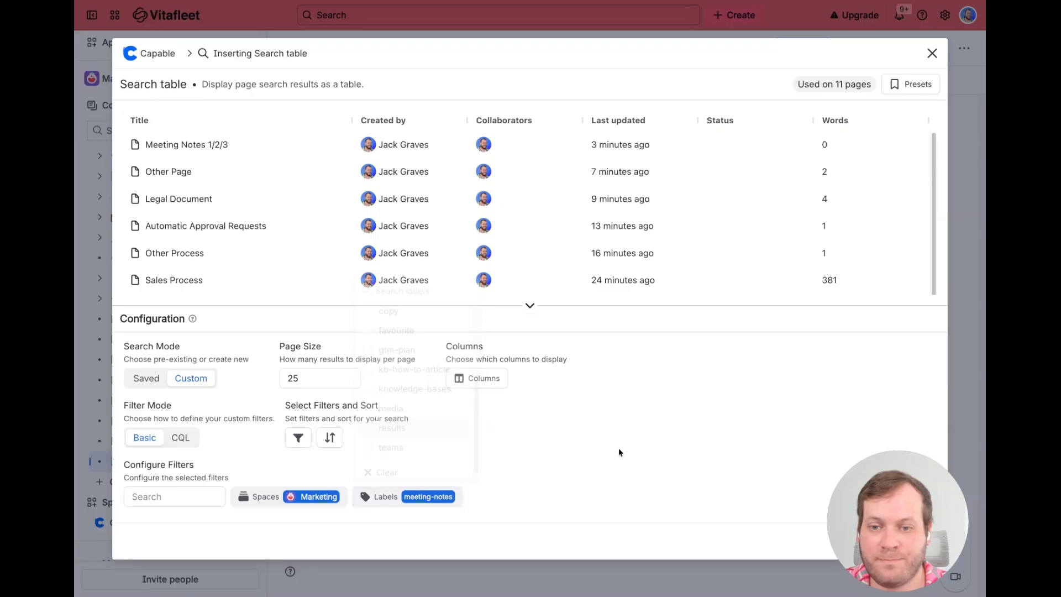
- Set the search table's columns to Title, Created by, Version, Approval Status and Completed at, and save the table
{"action": "left_click", "coordinate": [497, 378]}
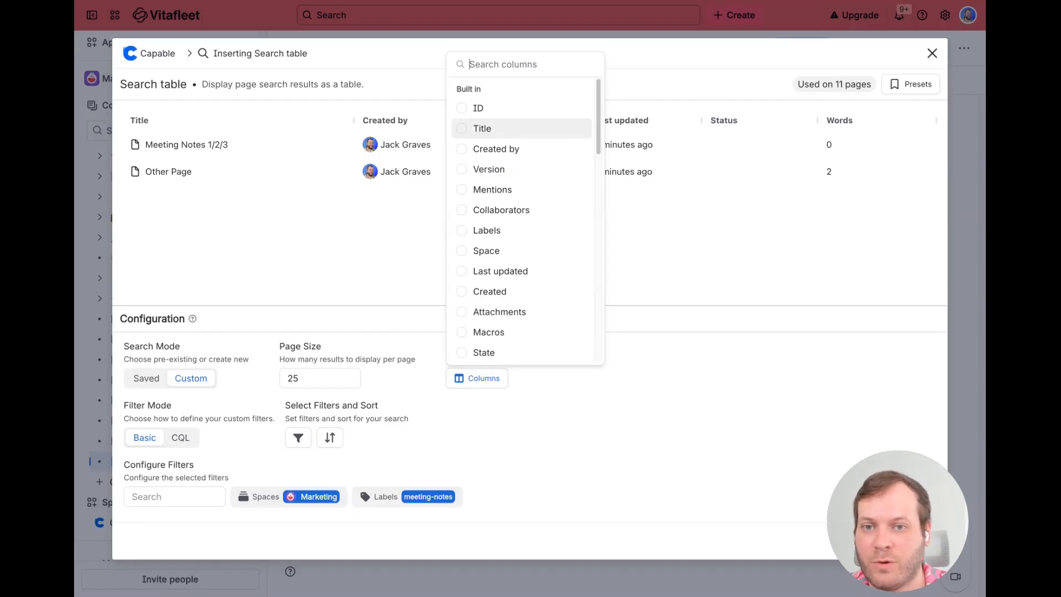
{"action": "left_click", "coordinate": [522, 129]}
{"action": "left_click", "coordinate": [523, 170]}
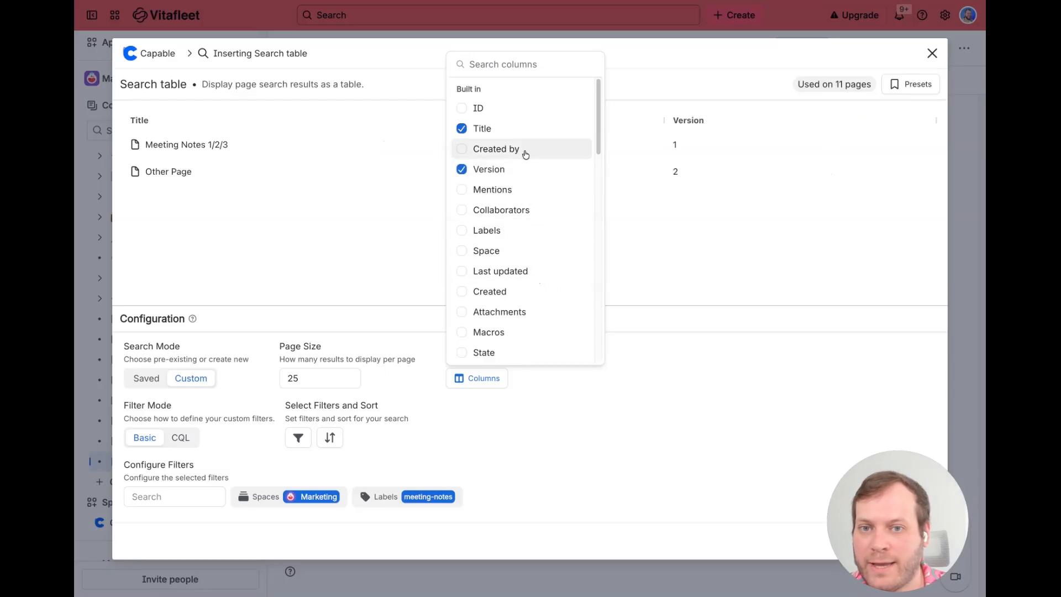
{"action": "scroll", "coordinate": [512, 233], "scroll_direction": "down", "scroll_amount": 3}
{"action": "scroll", "coordinate": [512, 233], "scroll_direction": "down", "scroll_amount": 3}
{"action": "left_click", "coordinate": [524, 173]}
{"action": "scroll", "coordinate": [522, 328], "scroll_direction": "down", "scroll_amount": 1}
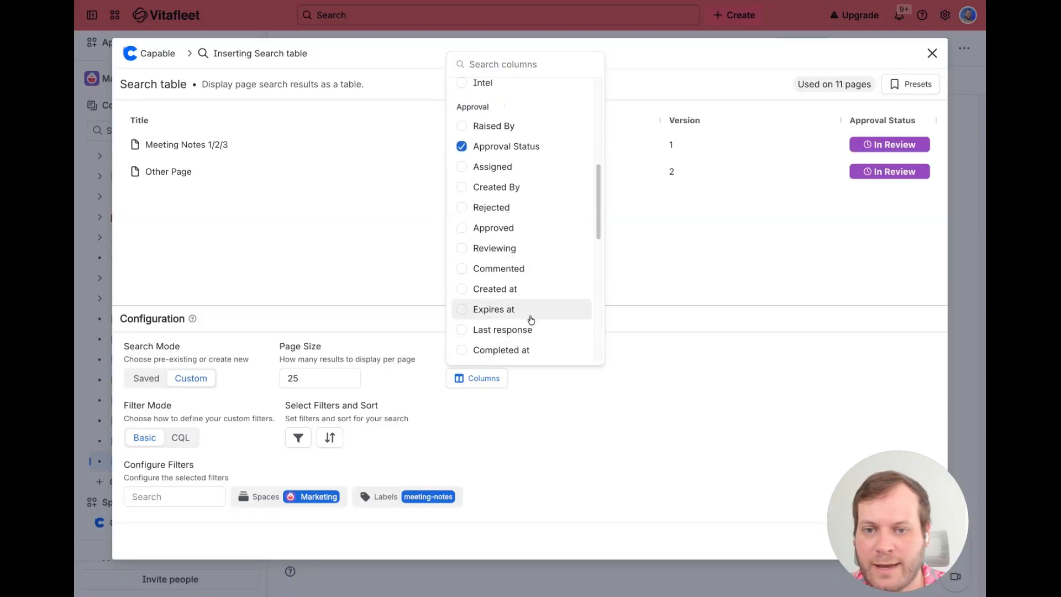
{"action": "left_click", "coordinate": [517, 349]}
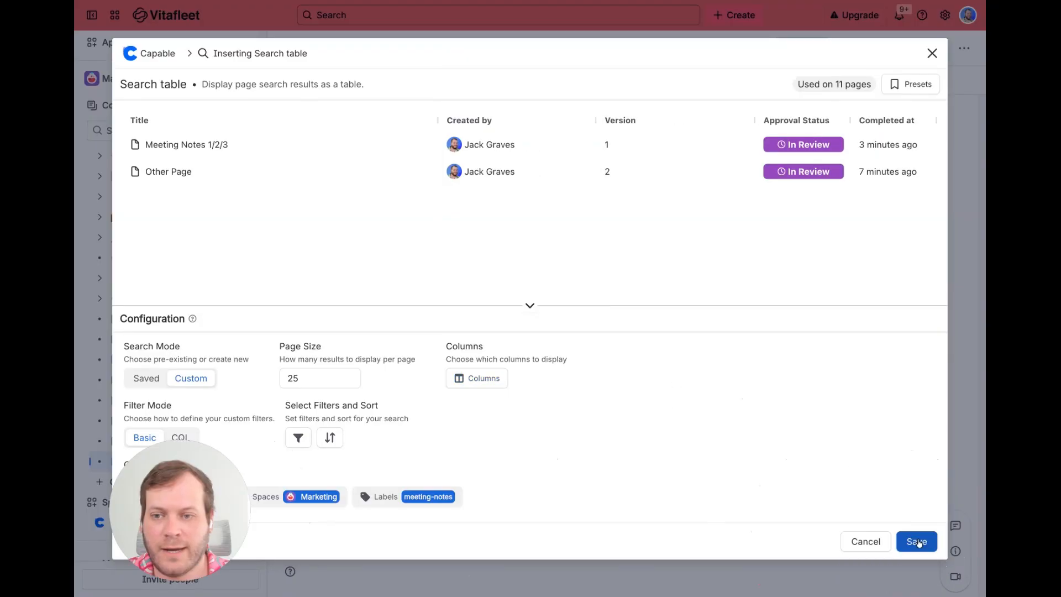
{"action": "left_click", "coordinate": [918, 541]}
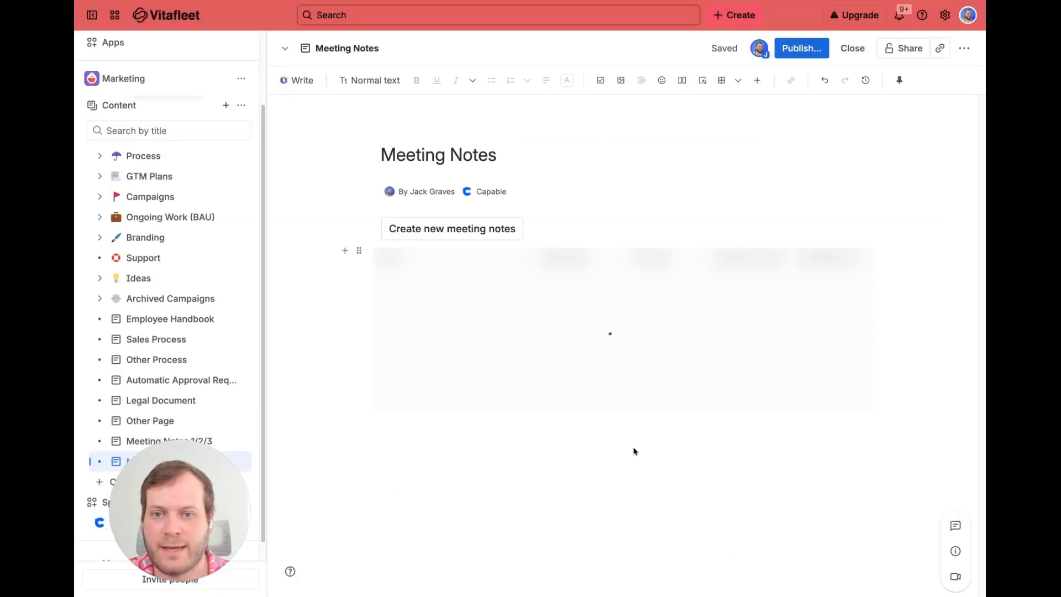
- Publish the Meeting Notes page and dismiss the published notification
{"action": "left_click", "coordinate": [486, 229]}
{"action": "left_click", "coordinate": [465, 440]}
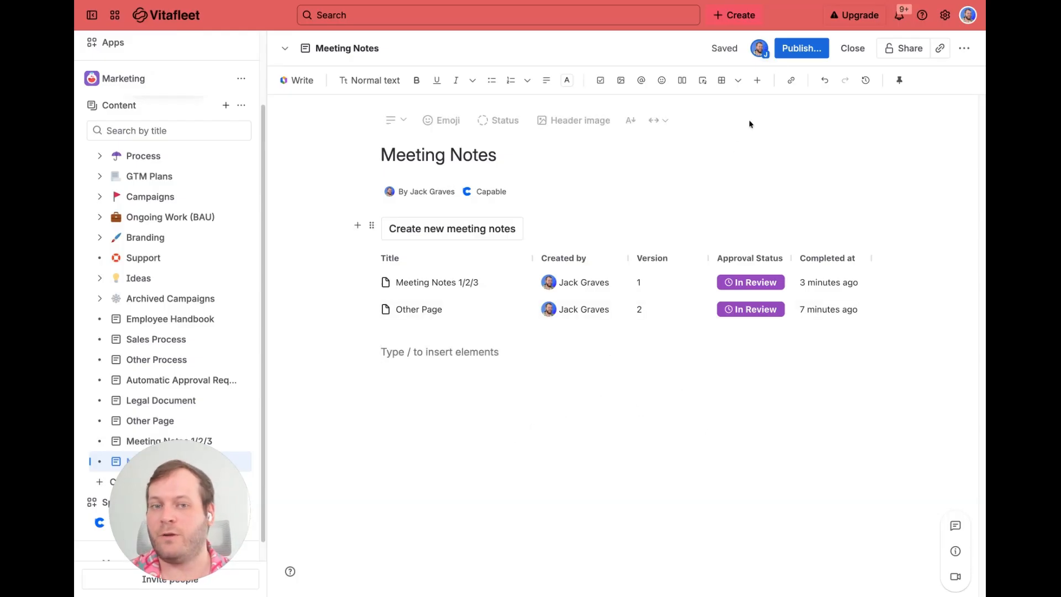
{"action": "key", "text": "super+Return"}
{"action": "left_click", "coordinate": [685, 235]}
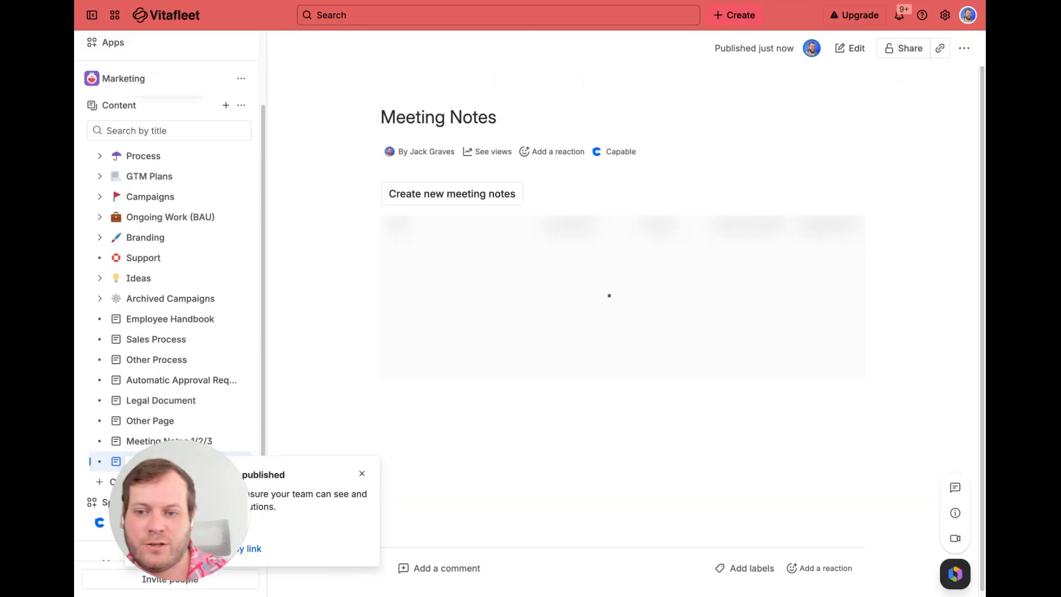
{"action": "left_click", "coordinate": [362, 473]}
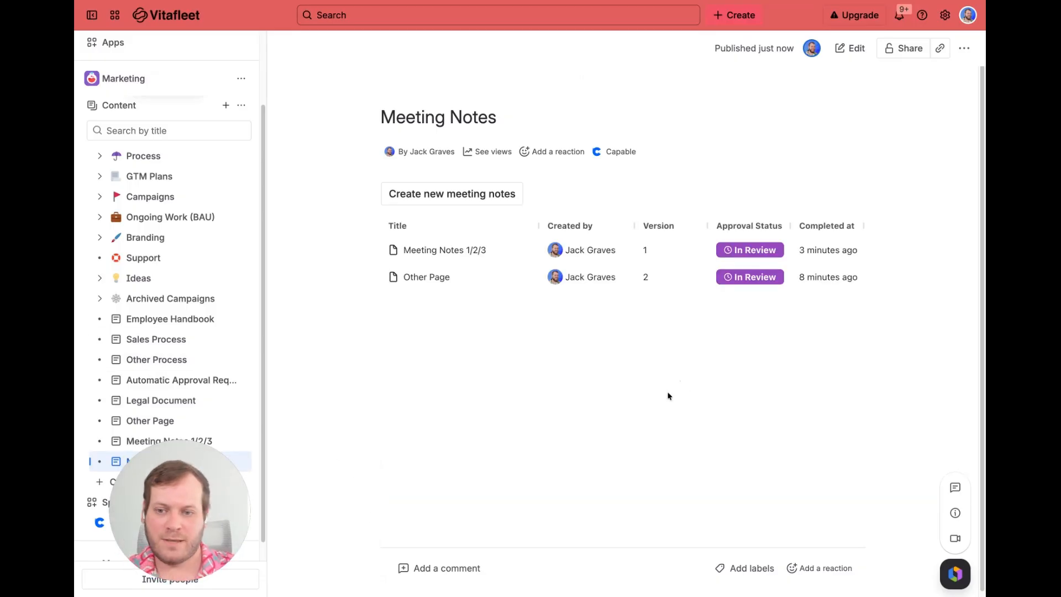
- Create a page from the meeting notes template titled "Meeting 2/3/4" with the text "Test", publish it, and check its approval request
{"action": "left_click", "coordinate": [477, 195]}
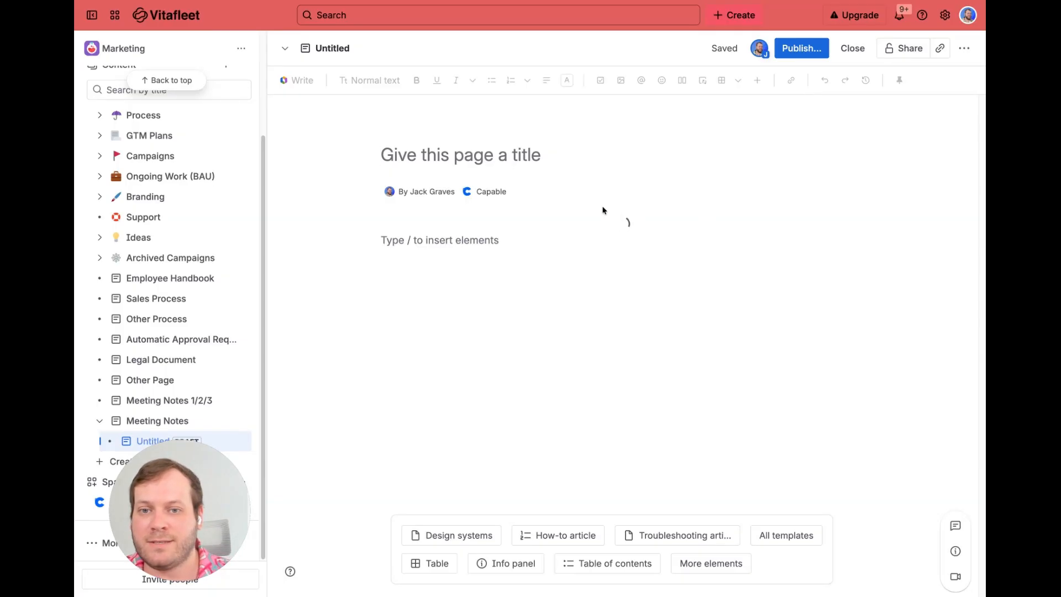
{"action": "mouse_move", "coordinate": [574, 158]}
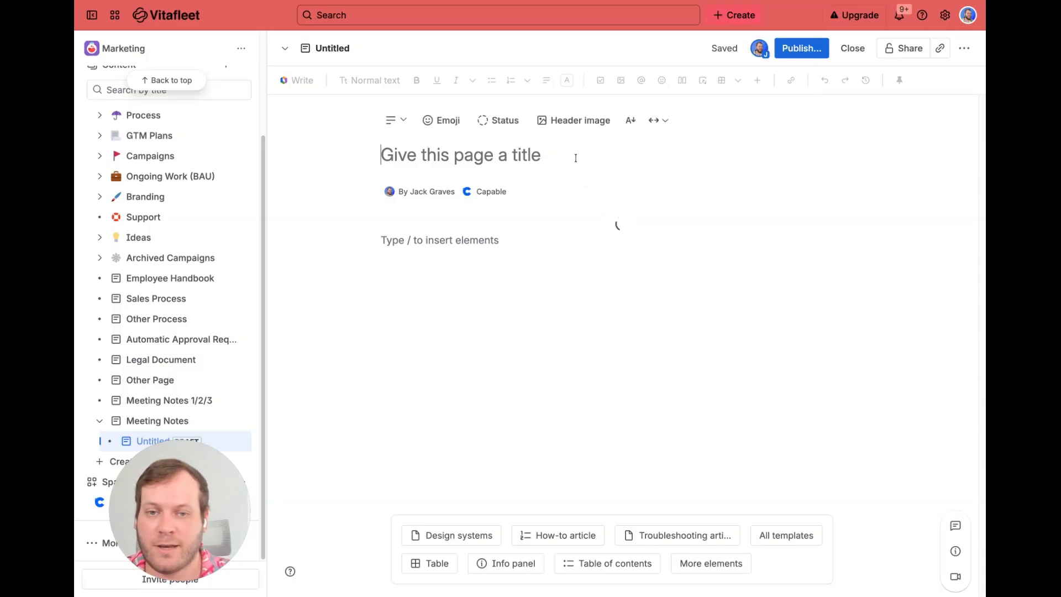
{"action": "type", "text": "Meeting 2/3/4"}
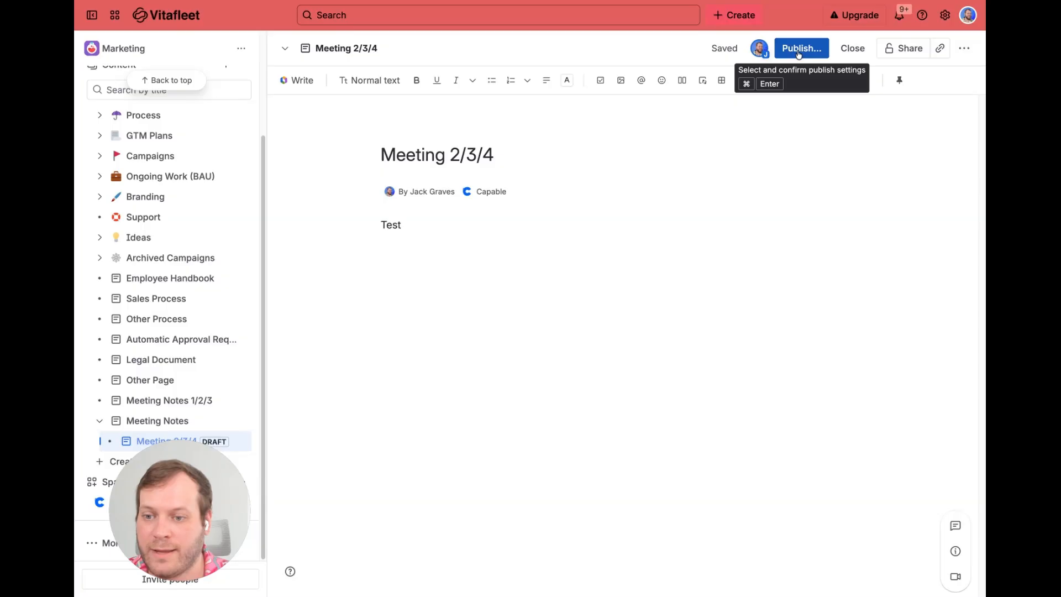
{"action": "left_click", "coordinate": [796, 50]}
{"action": "left_click", "coordinate": [683, 234]}
{"action": "mouse_move", "coordinate": [634, 150]}
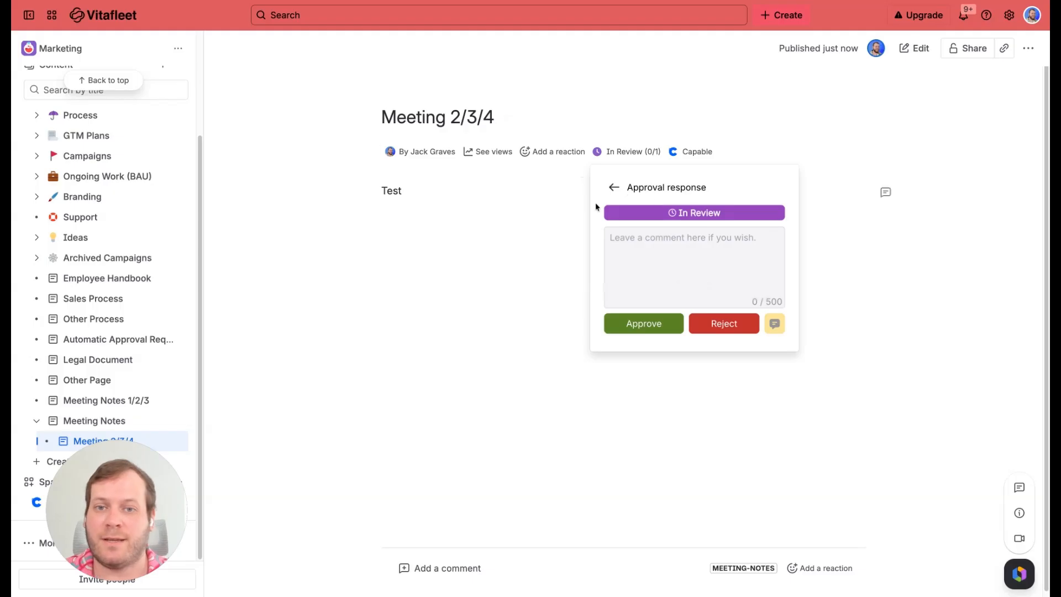
{"action": "left_click", "coordinate": [614, 188]}
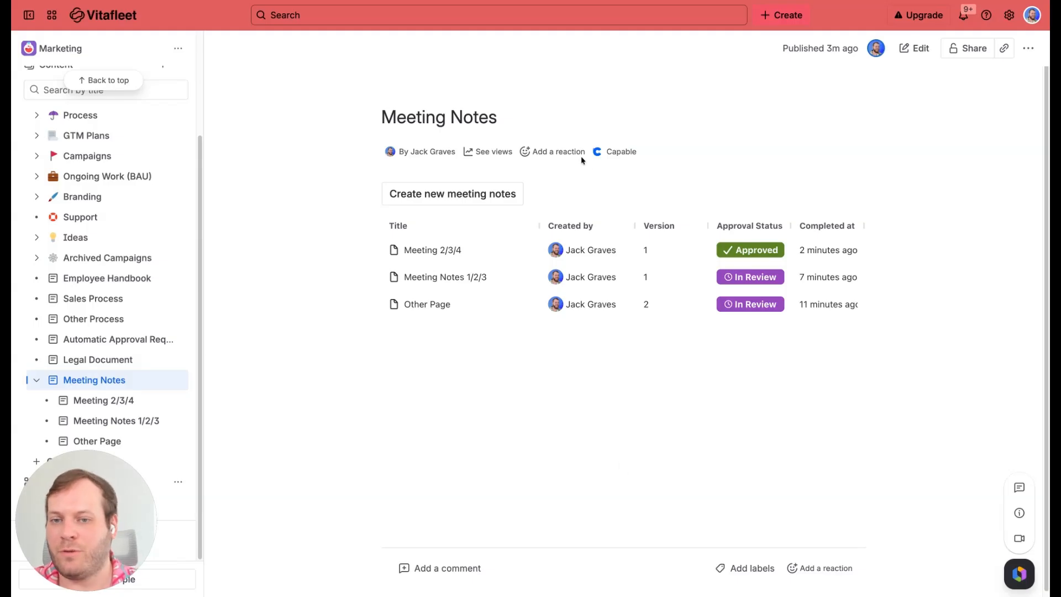
{"action": "left_click", "coordinate": [466, 193]}
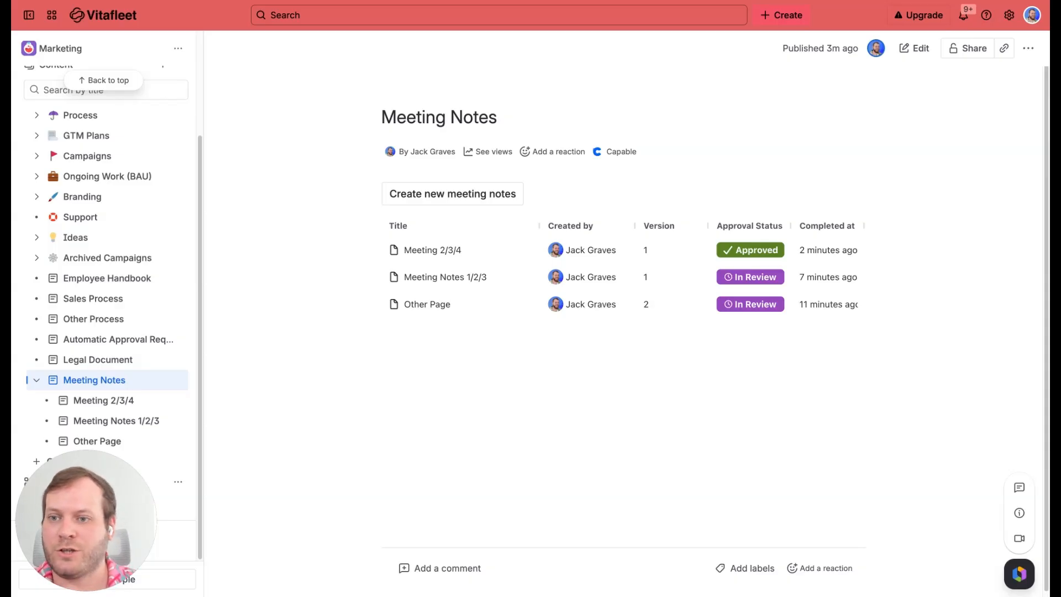
- Start a new automation flow from scratch for the Marketing space
{"action": "scroll", "coordinate": [171, 289], "scroll_direction": "up", "scroll_amount": 5}
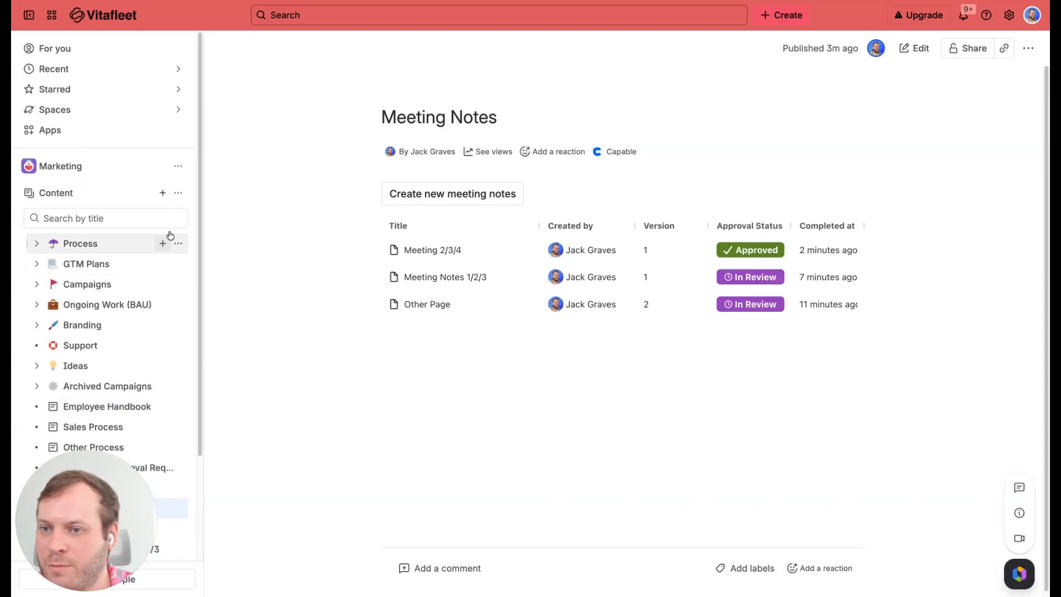
{"action": "left_click", "coordinate": [177, 166]}
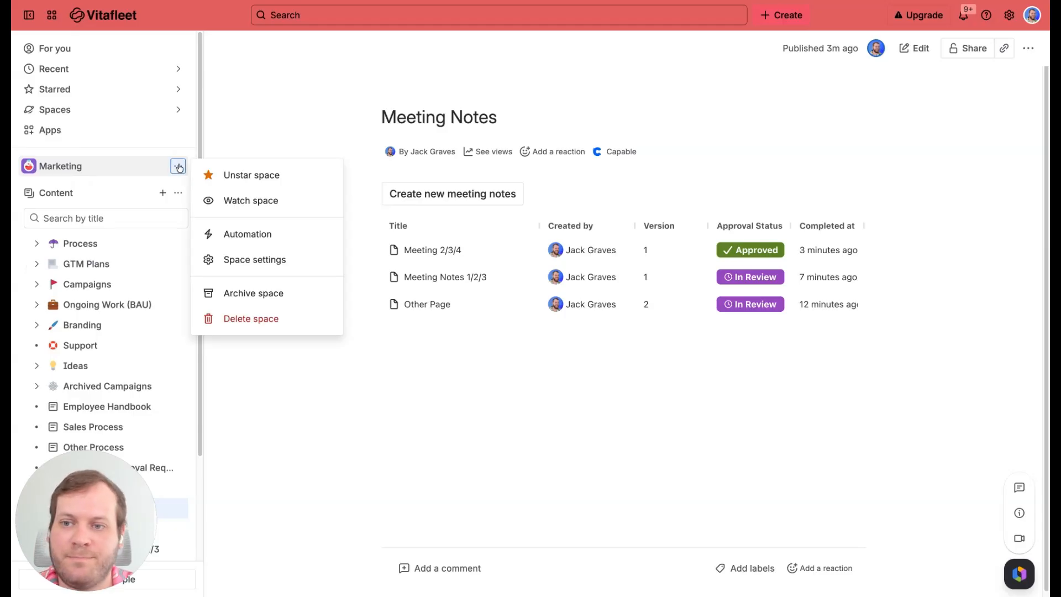
{"action": "left_click", "coordinate": [254, 237]}
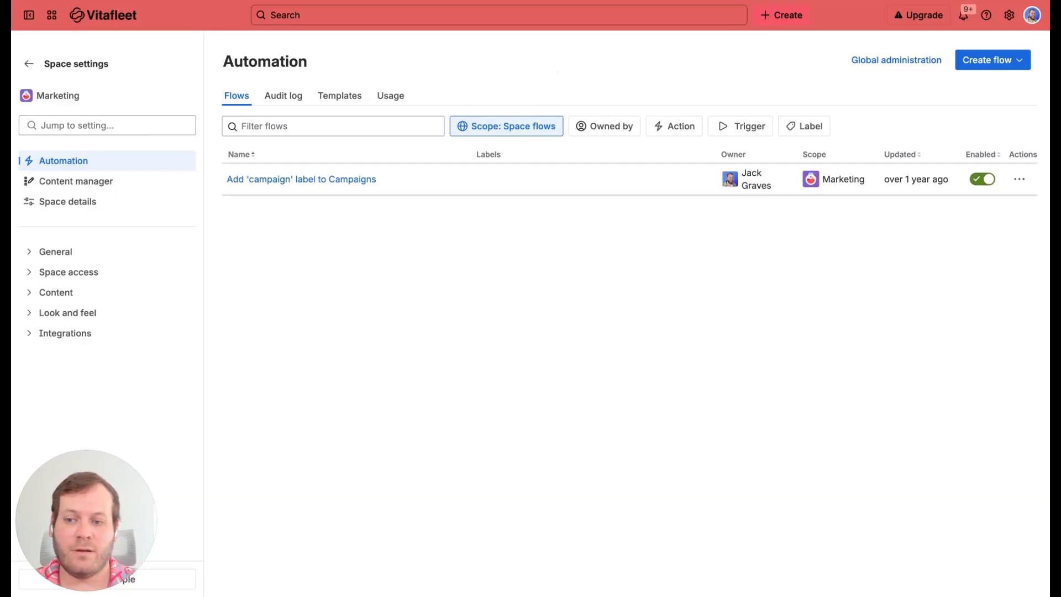
{"action": "left_click", "coordinate": [1011, 61]}
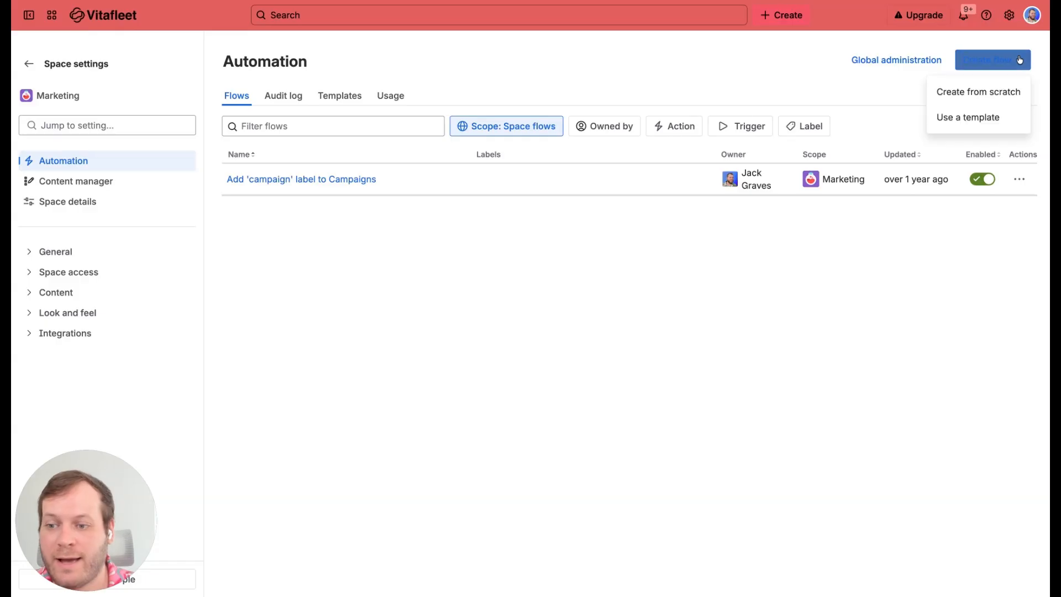
{"action": "left_click", "coordinate": [983, 92]}
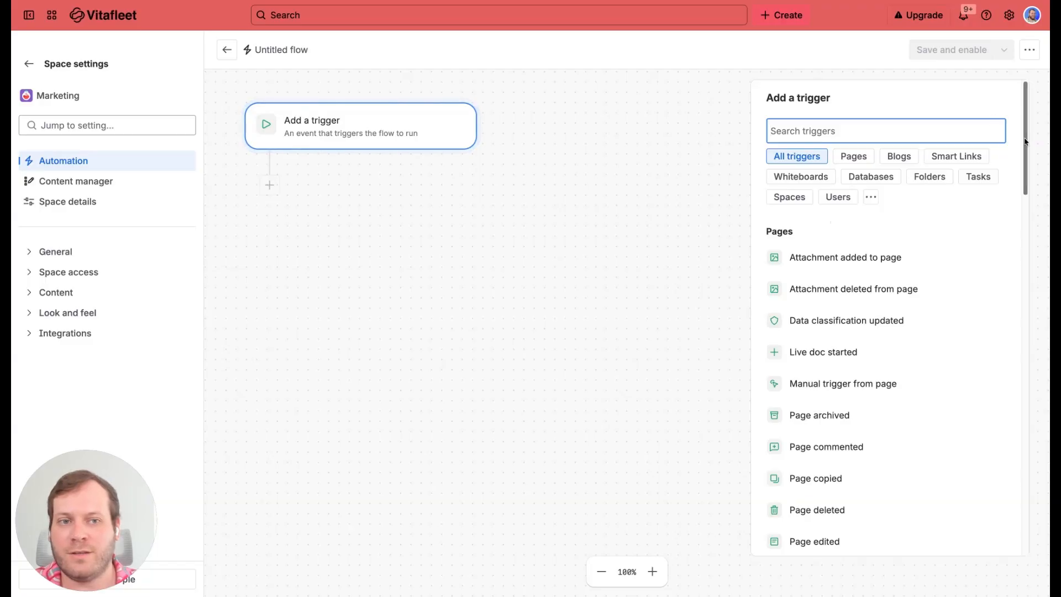
- Look through the available triggers and set the flow's trigger to Space deleted
{"action": "left_click_drag", "start_coordinate": [1026, 143], "coordinate": [1017, 449]}
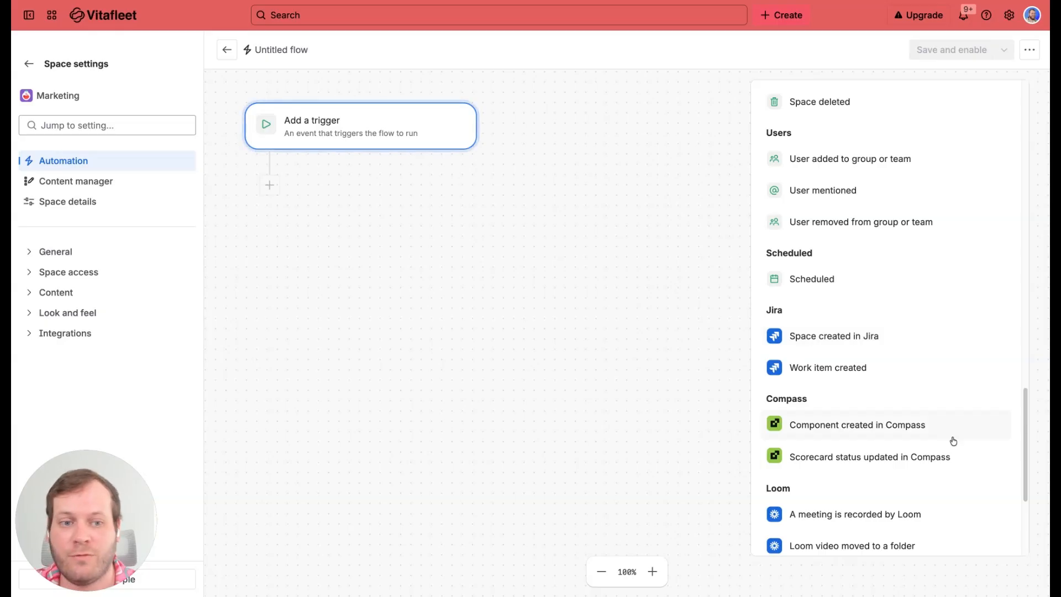
{"action": "scroll", "coordinate": [849, 332], "scroll_direction": "up", "scroll_amount": 20}
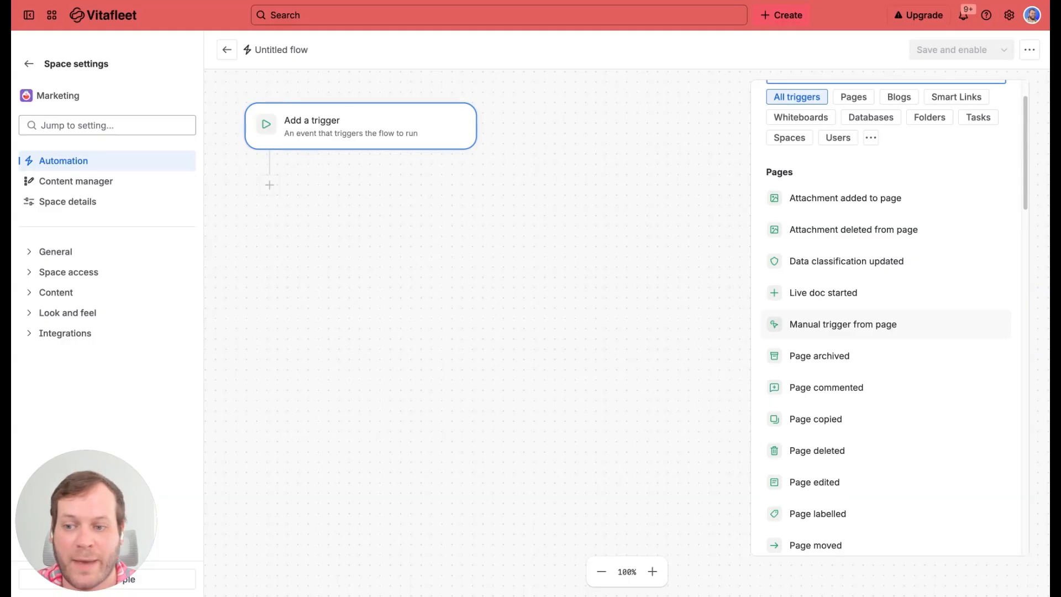
{"action": "scroll", "coordinate": [808, 348], "scroll_direction": "down", "scroll_amount": 15}
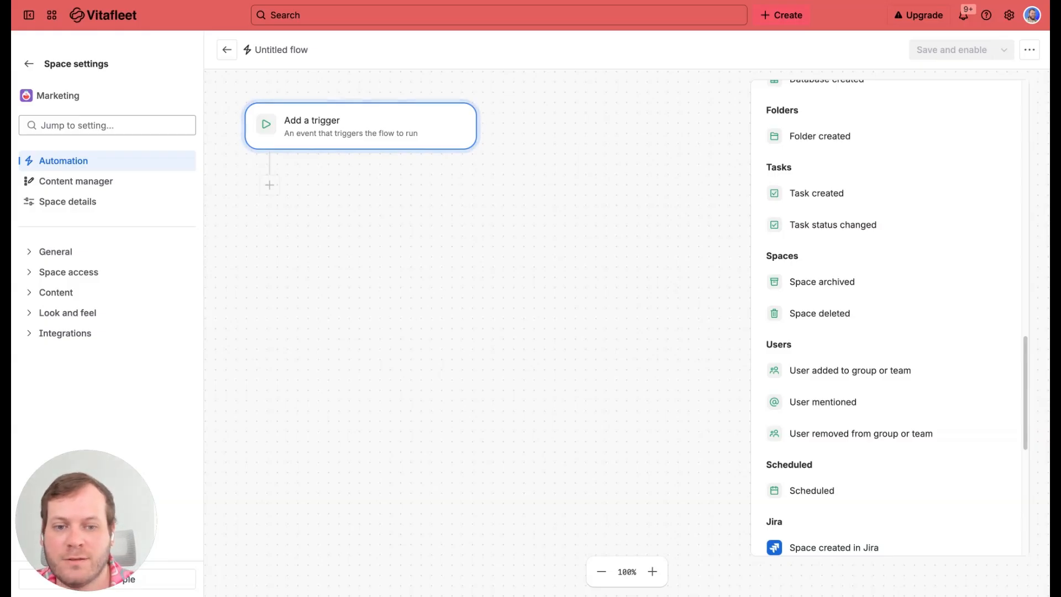
{"action": "left_click", "coordinate": [819, 313]}
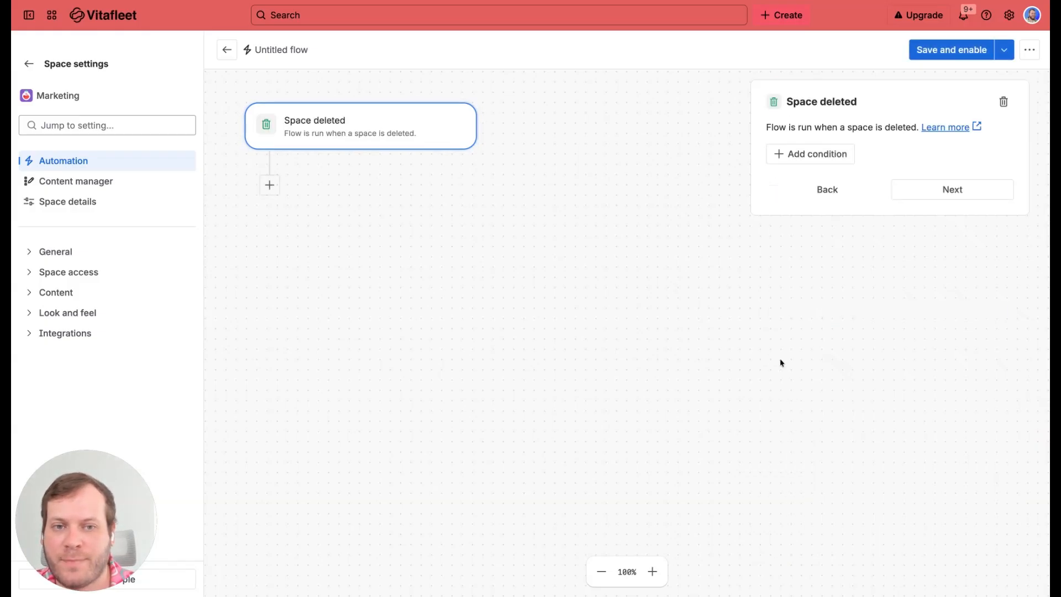
- Add a Publish new page action to the flow with Marketing as its space, leaving the parent unset
{"action": "left_click", "coordinate": [936, 193]}
{"action": "left_click", "coordinate": [801, 166]}
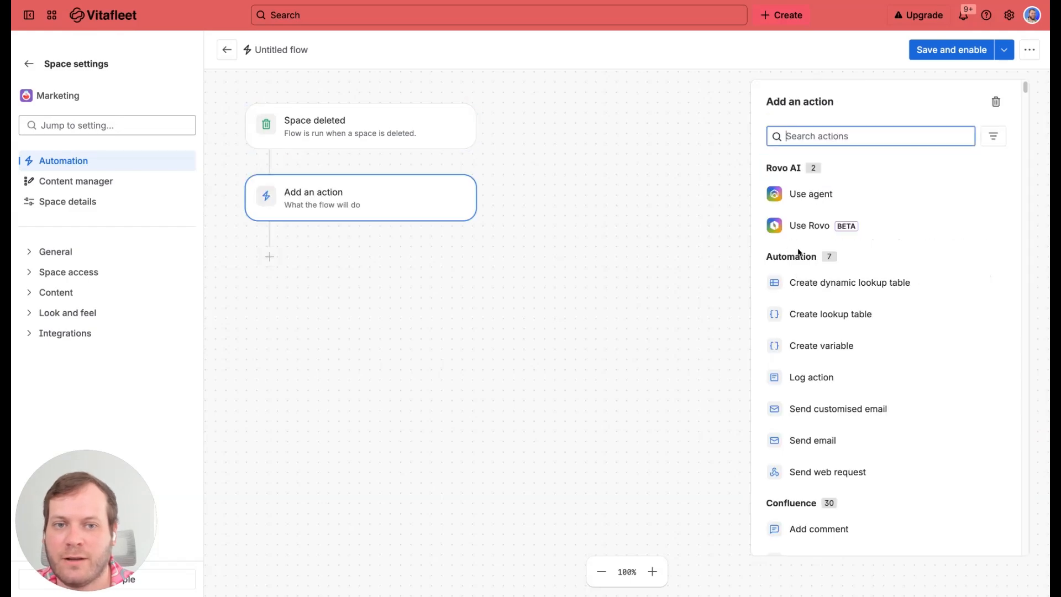
{"action": "type", "text": "page"}
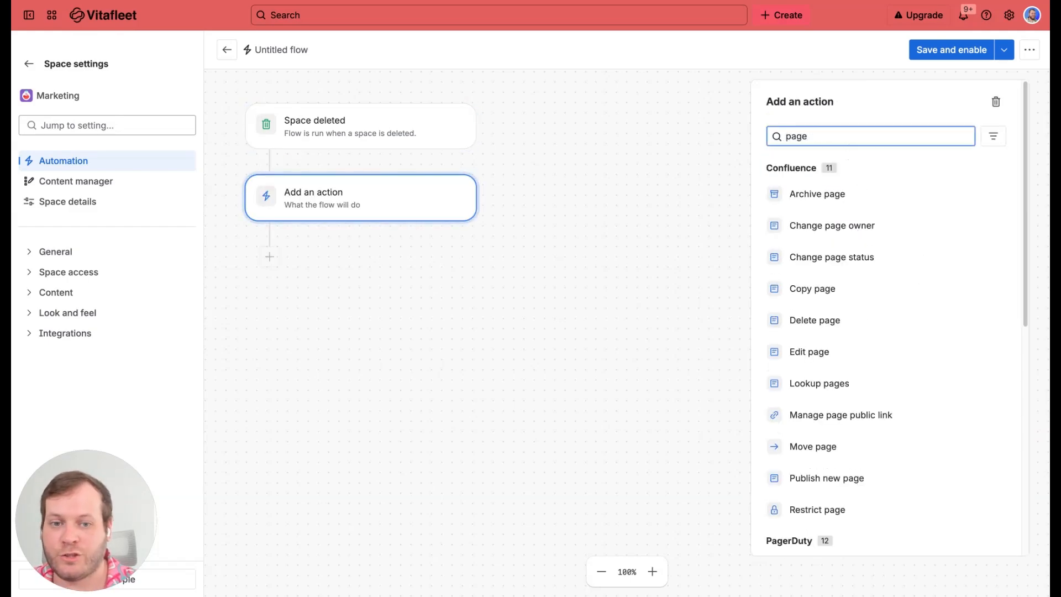
{"action": "left_click", "coordinate": [841, 478]}
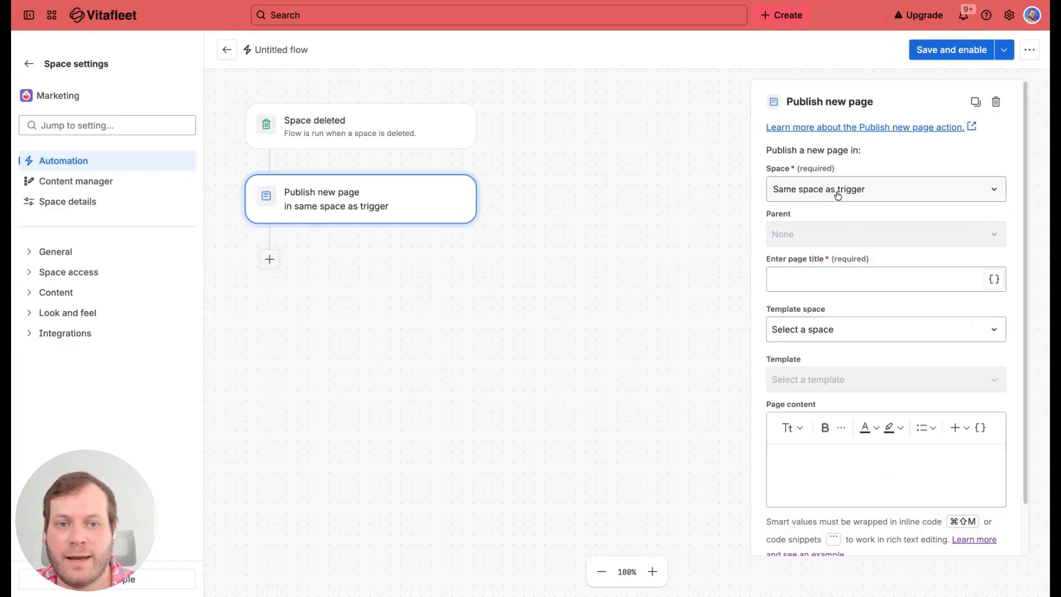
{"action": "left_click", "coordinate": [844, 194]}
{"action": "scroll", "coordinate": [867, 299], "scroll_direction": "down", "scroll_amount": 4}
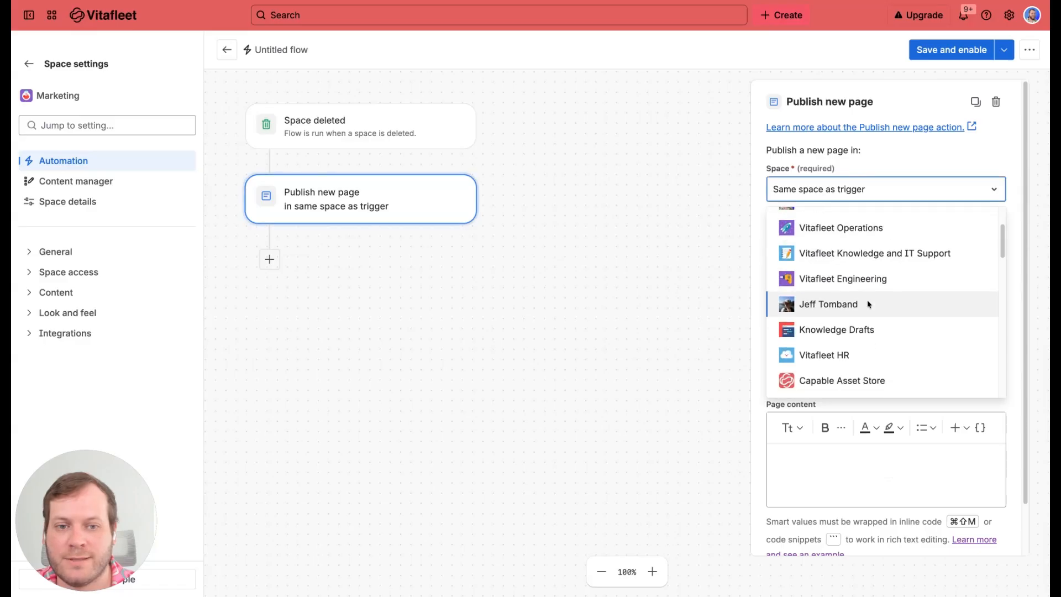
{"action": "left_click", "coordinate": [823, 301]}
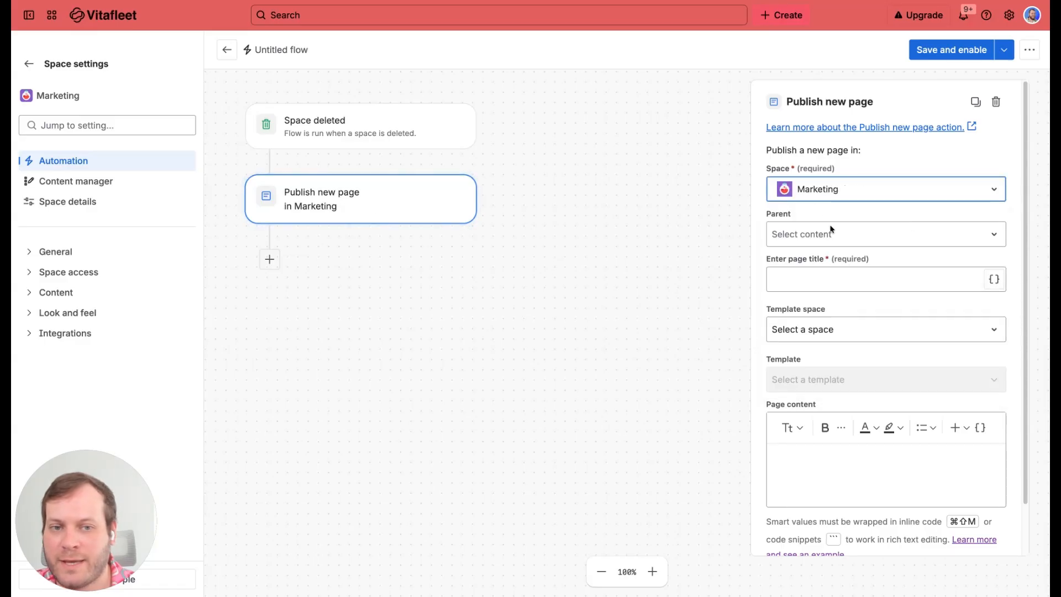
{"action": "left_click", "coordinate": [832, 236]}
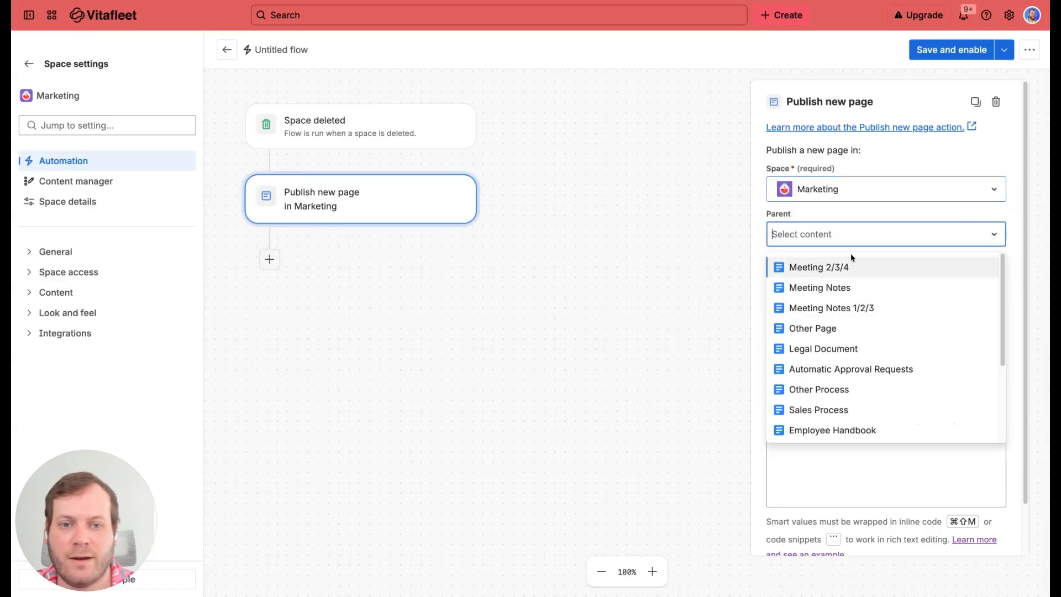
{"action": "left_click", "coordinate": [863, 209]}
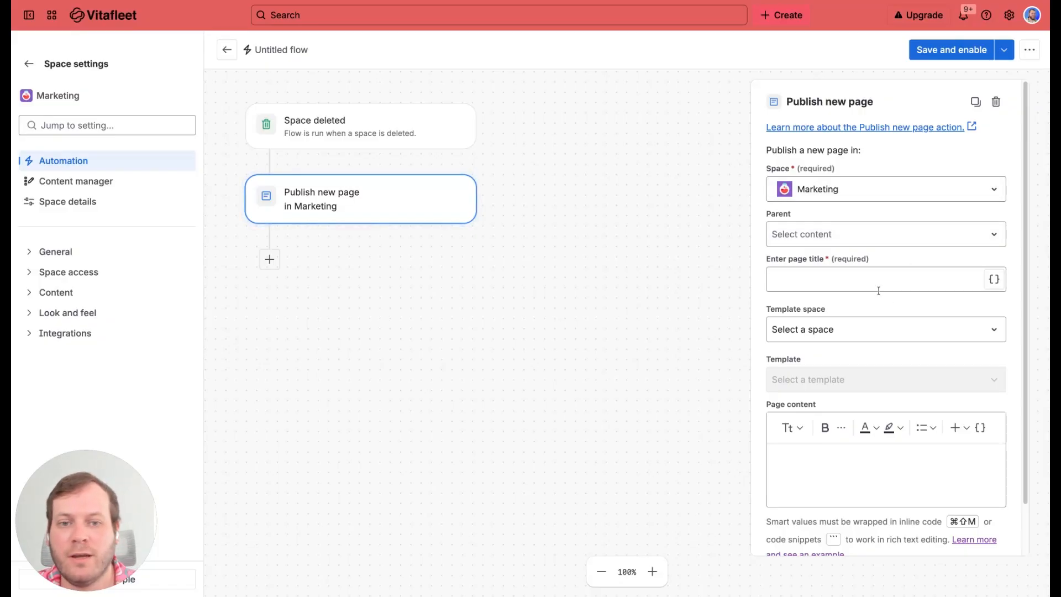
- Copy the {{space.name}} smart value from the Space deleted component for use in the page title
{"action": "left_click", "coordinate": [993, 279]}
{"action": "left_click", "coordinate": [549, 193]}
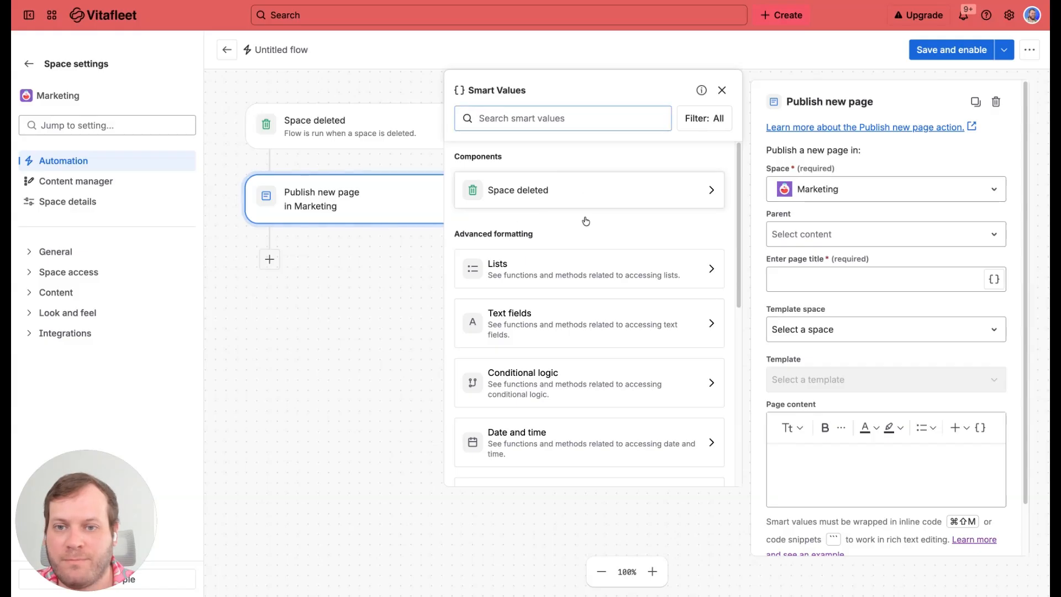
{"action": "left_click", "coordinate": [499, 197]}
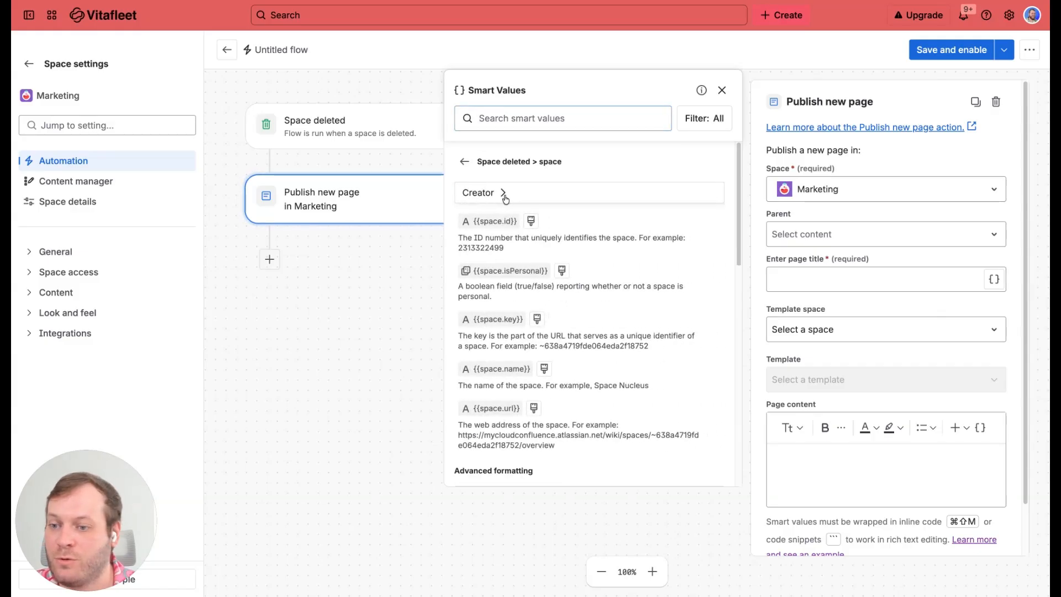
{"action": "left_click", "coordinate": [544, 369]}
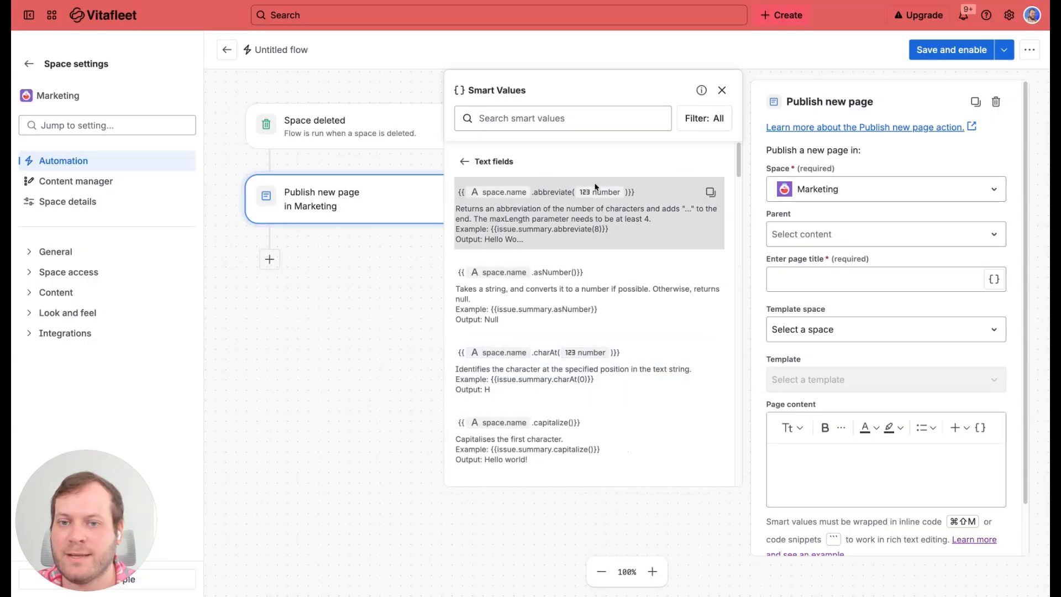
{"action": "left_click", "coordinate": [464, 161]}
{"action": "left_click", "coordinate": [711, 373]}
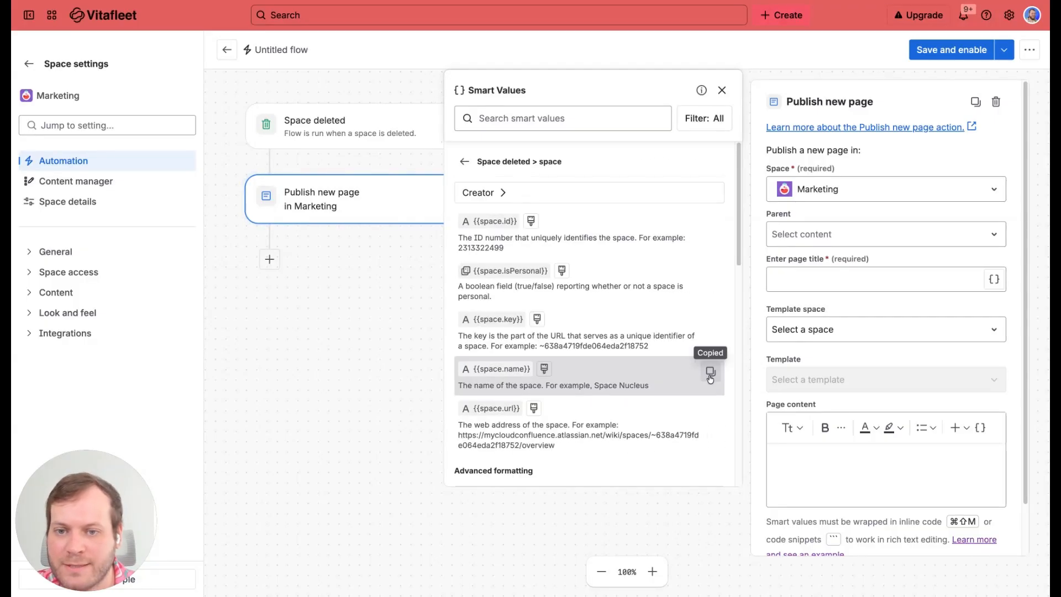
- Set the new page's title to "Deletion of {{space.name}} ({{space.key}})" and close the smart values list
{"action": "left_click", "coordinate": [832, 283]}
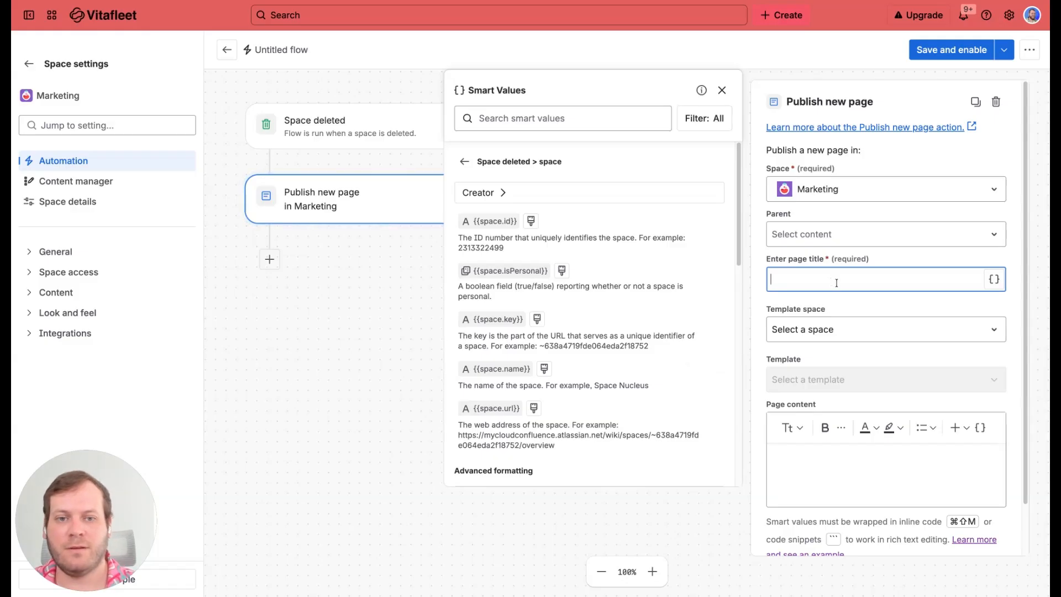
{"action": "key", "text": "super+v"}
{"action": "type", "text": "()"}
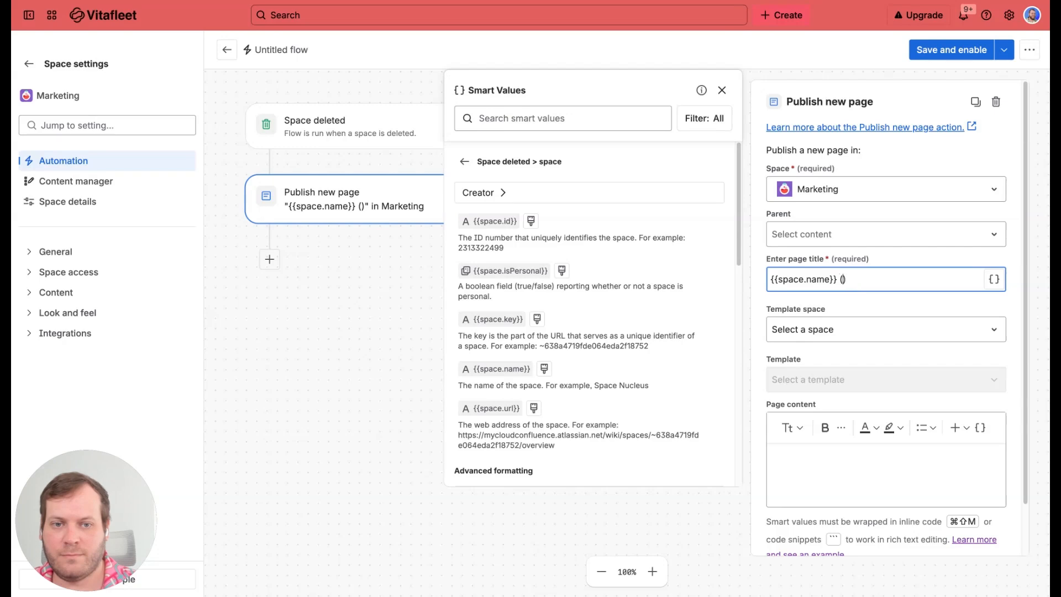
{"action": "key", "text": "super+v"}
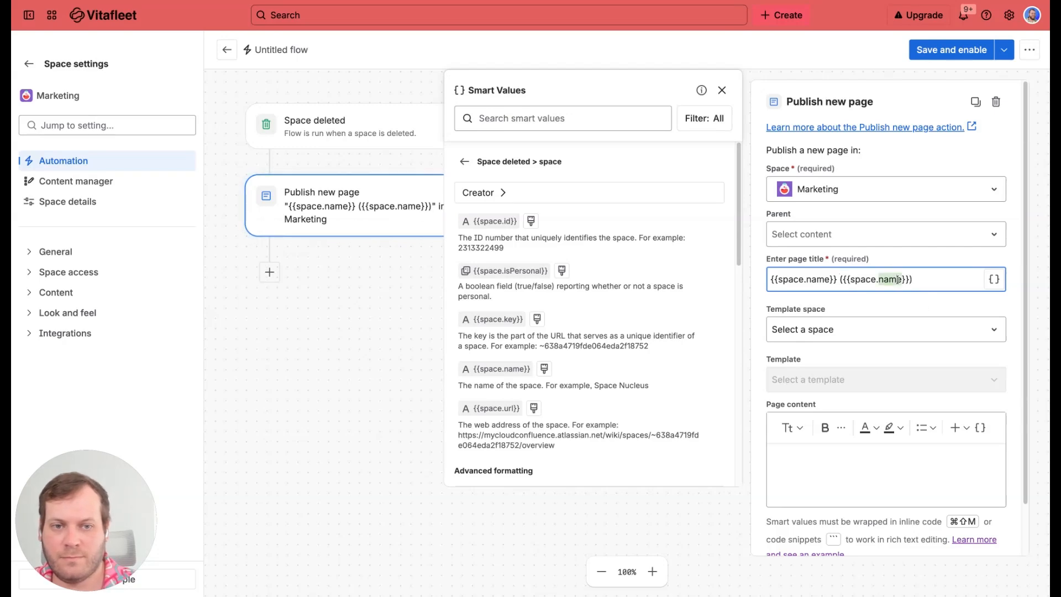
{"action": "type", "text": "key"}
{"action": "key", "text": "super+Left"}
{"action": "type", "text": "Deletion of"}
{"action": "left_click", "coordinate": [893, 306]}
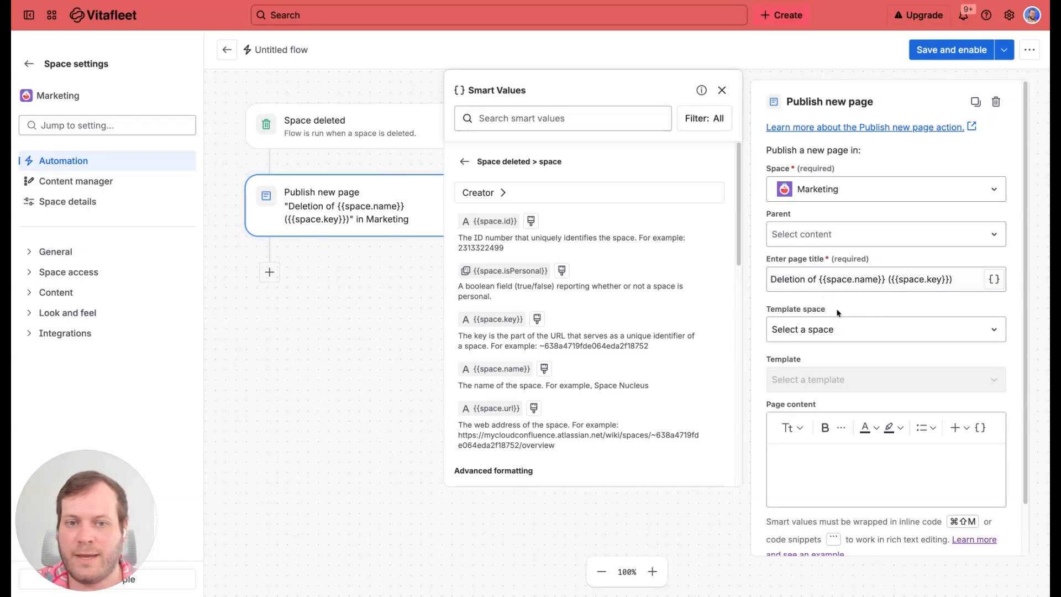
{"action": "left_click", "coordinate": [721, 90]}
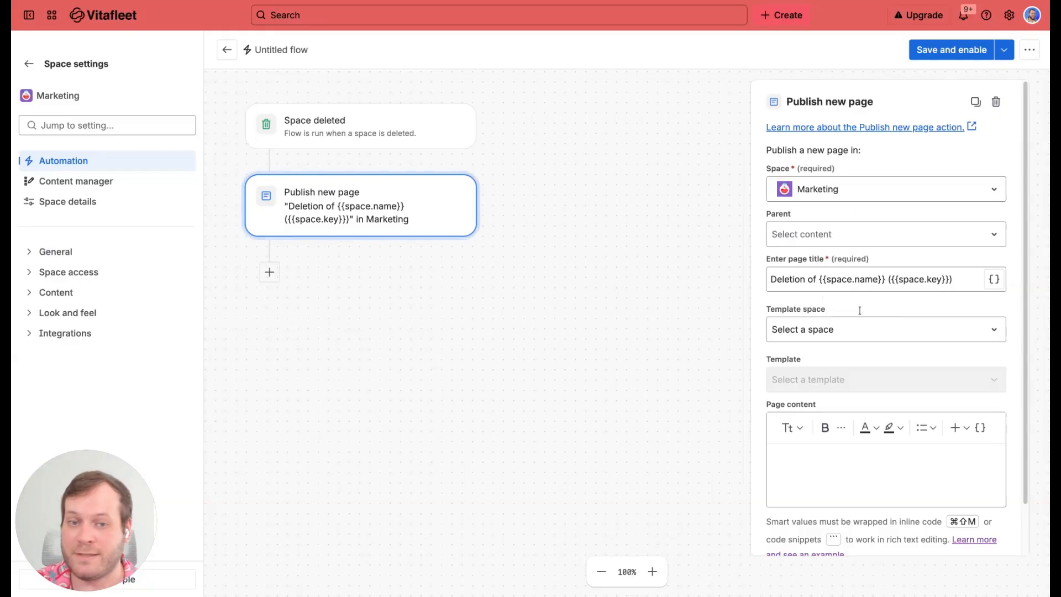
- Base the new page on the Vitafleet Meeting Notes template from the Marketing space and complete the action
{"action": "left_click", "coordinate": [834, 330]}
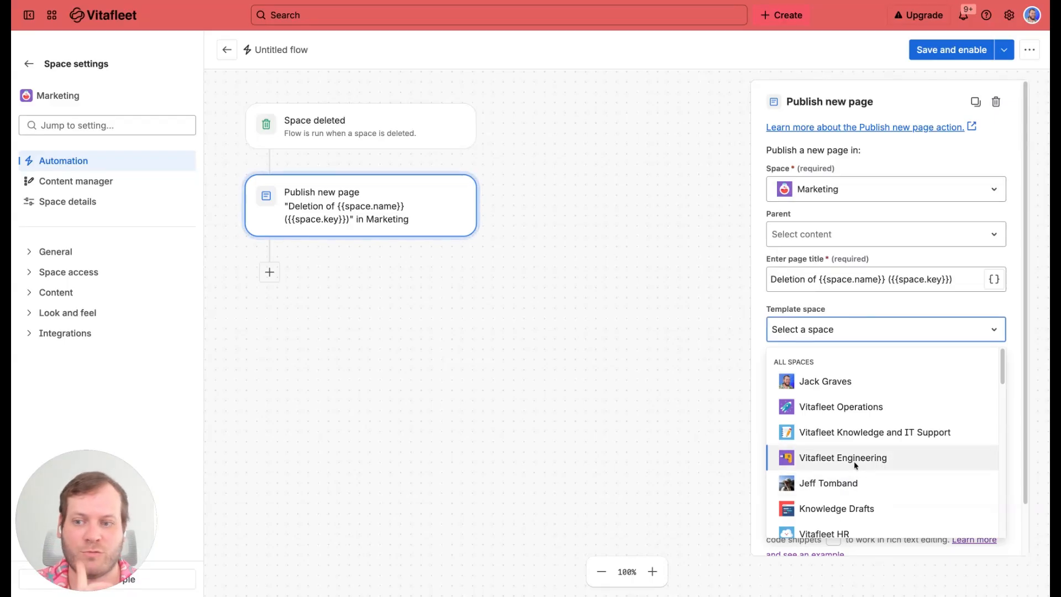
{"action": "scroll", "coordinate": [860, 448], "scroll_direction": "down", "scroll_amount": 2}
{"action": "scroll", "coordinate": [865, 445], "scroll_direction": "down", "scroll_amount": 1}
{"action": "left_click", "coordinate": [908, 433]}
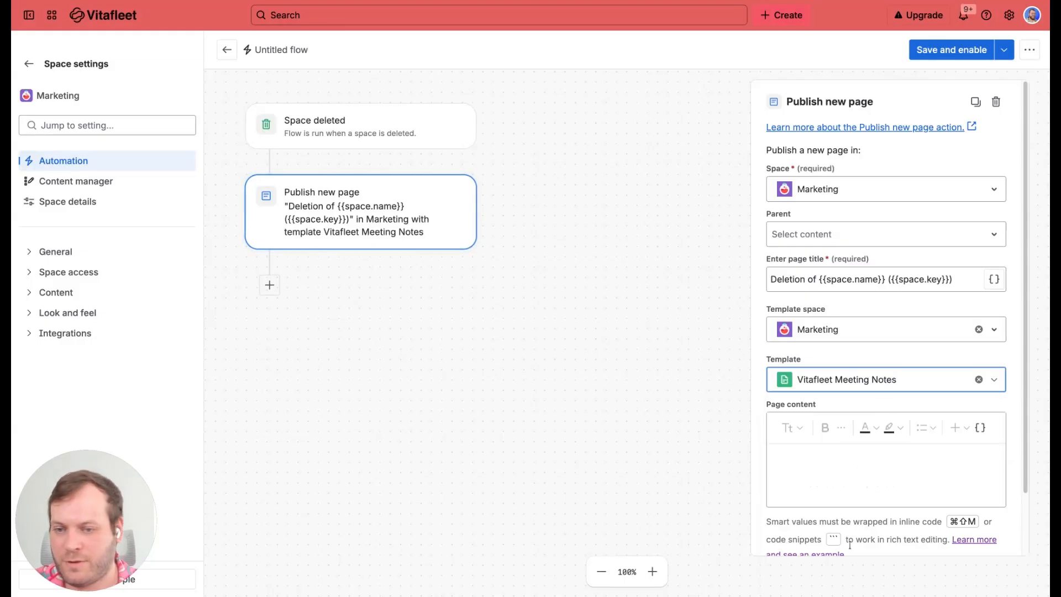
{"action": "scroll", "coordinate": [870, 464], "scroll_direction": "down", "scroll_amount": 3}
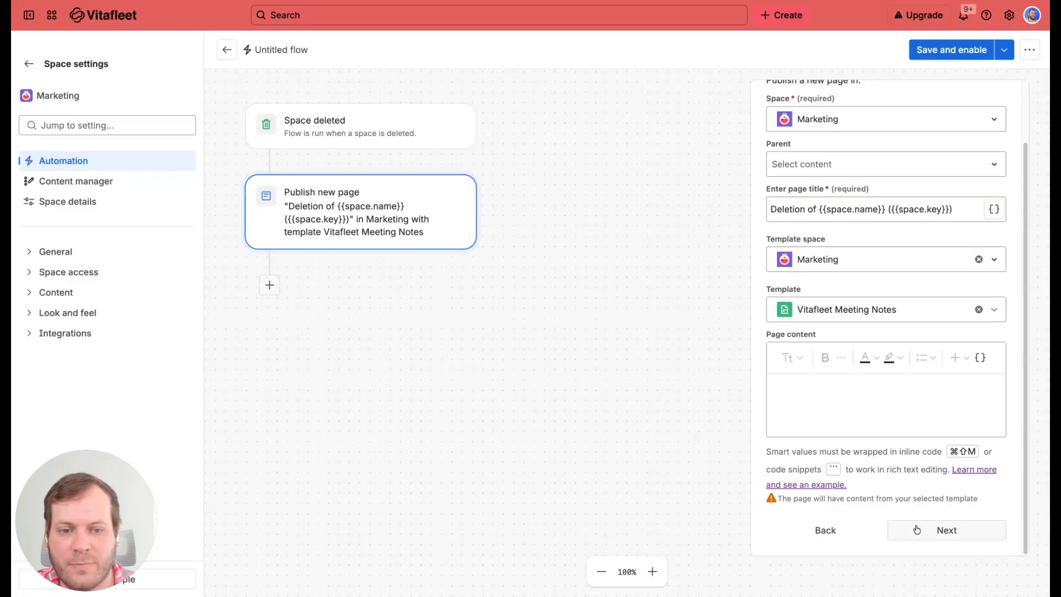
{"action": "left_click", "coordinate": [903, 530]}
- Name the flow "Deletion of Space" and turn it on
{"action": "left_click", "coordinate": [953, 50]}
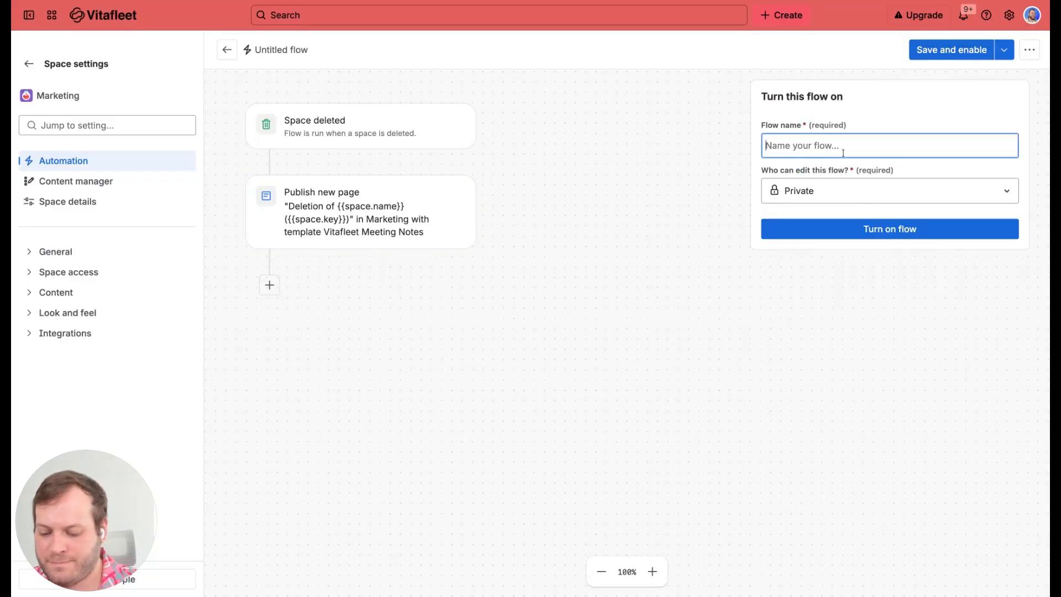
{"action": "type", "text": "Deletion of Space"}
{"action": "left_click", "coordinate": [889, 228]}
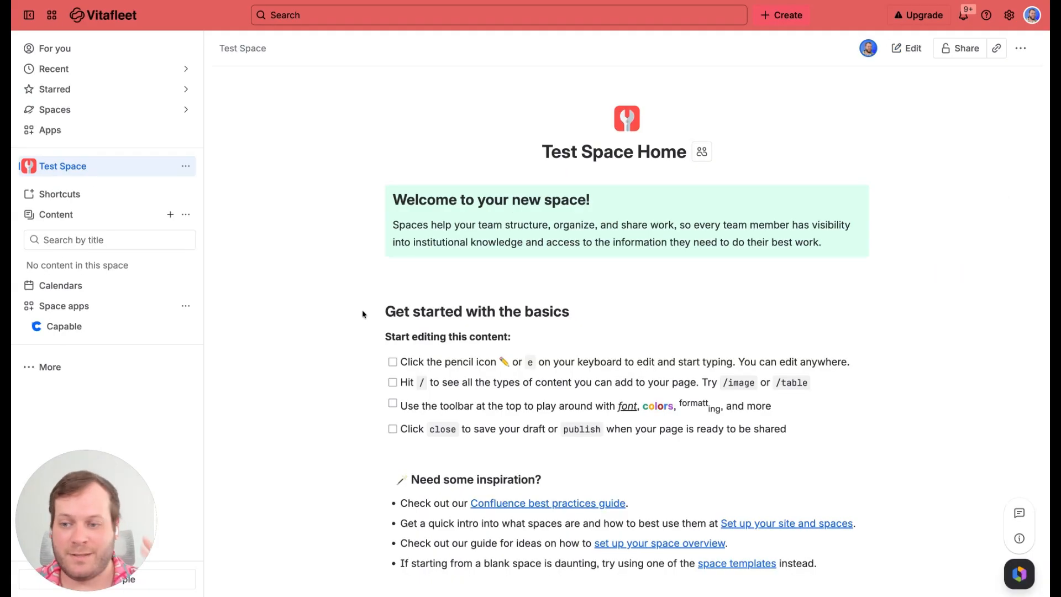
- Delete the Test Space
{"action": "left_click", "coordinate": [186, 166]}
{"action": "left_click", "coordinate": [268, 317]}
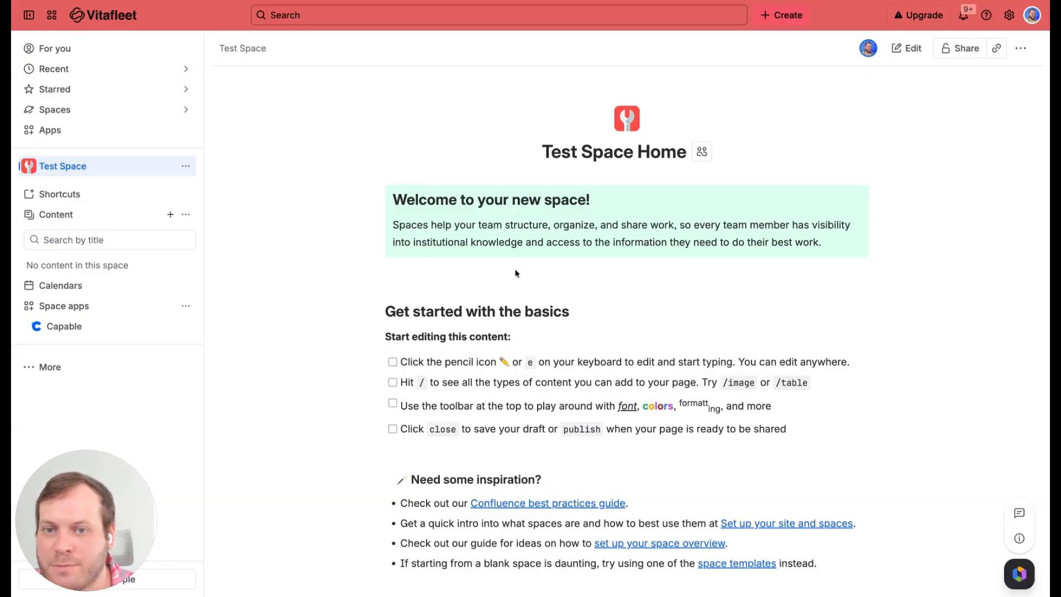